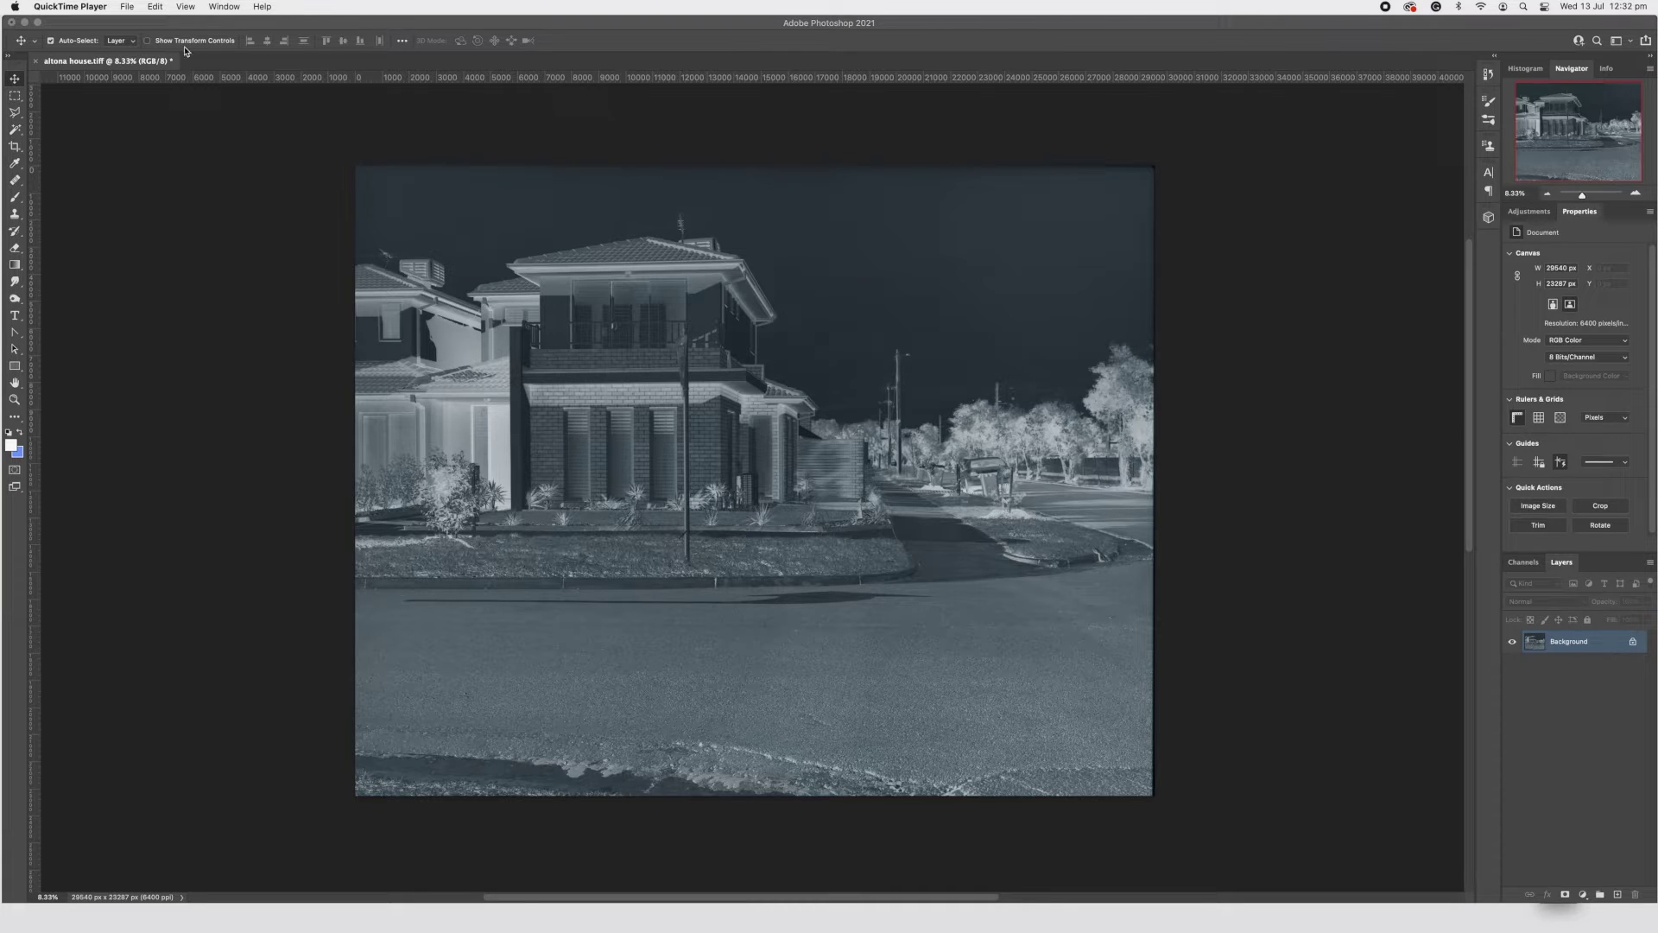
Open the Image Size settings, show width and height in centimeters, and turn off resampling.
click(168, 25)
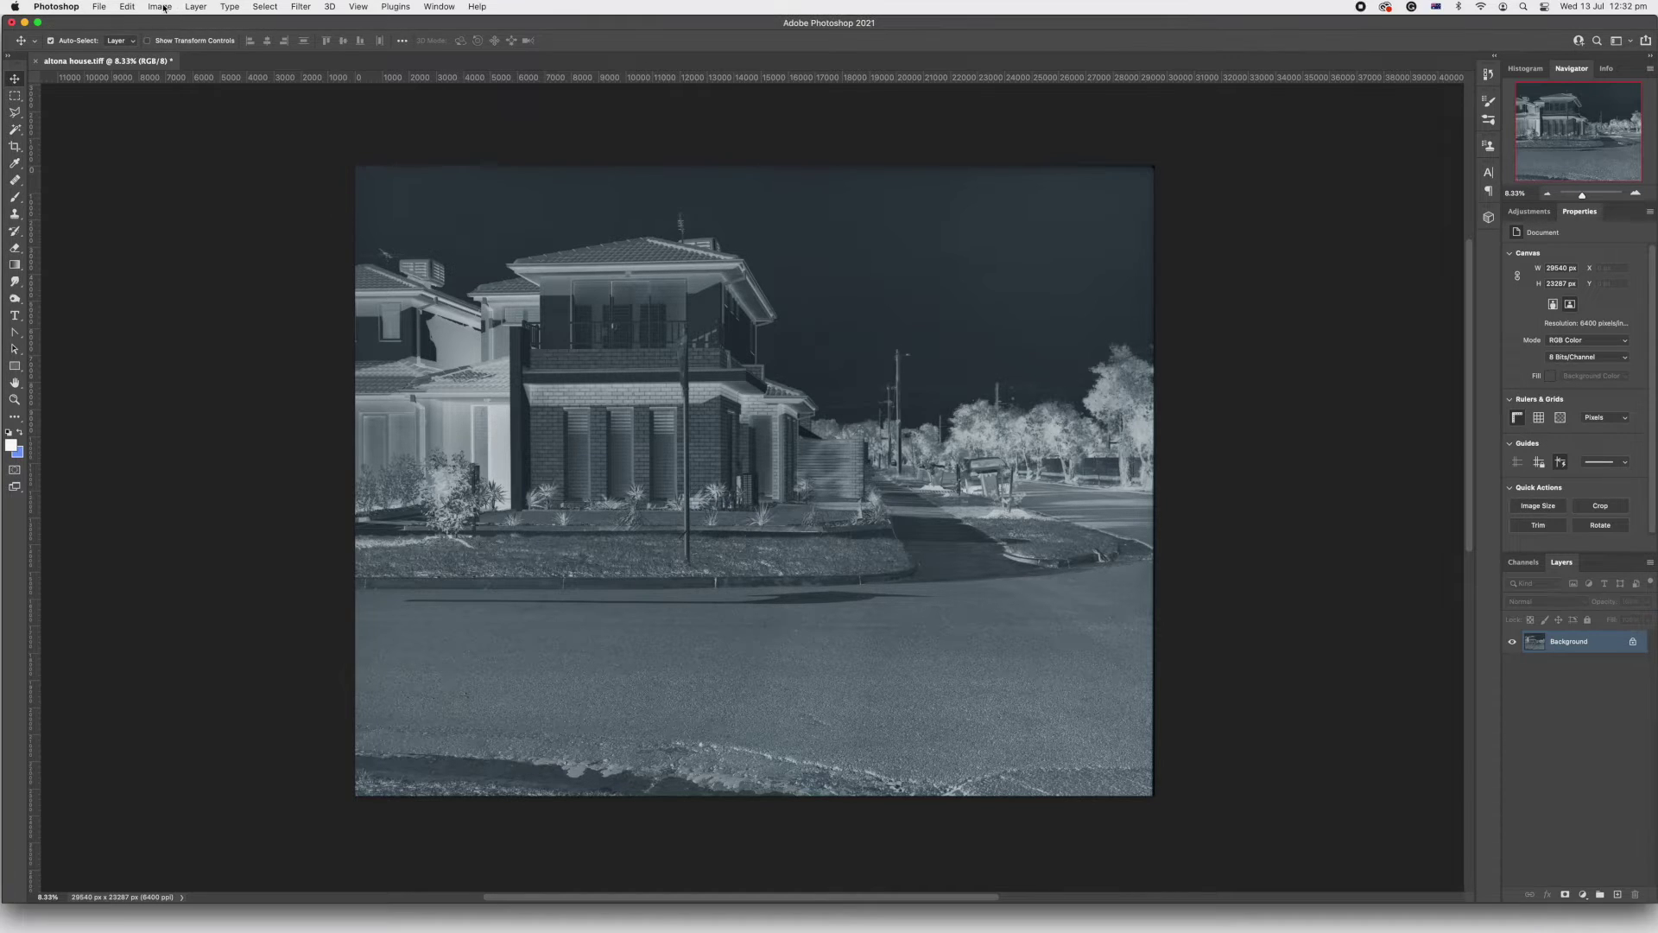
click(164, 8)
click(178, 103)
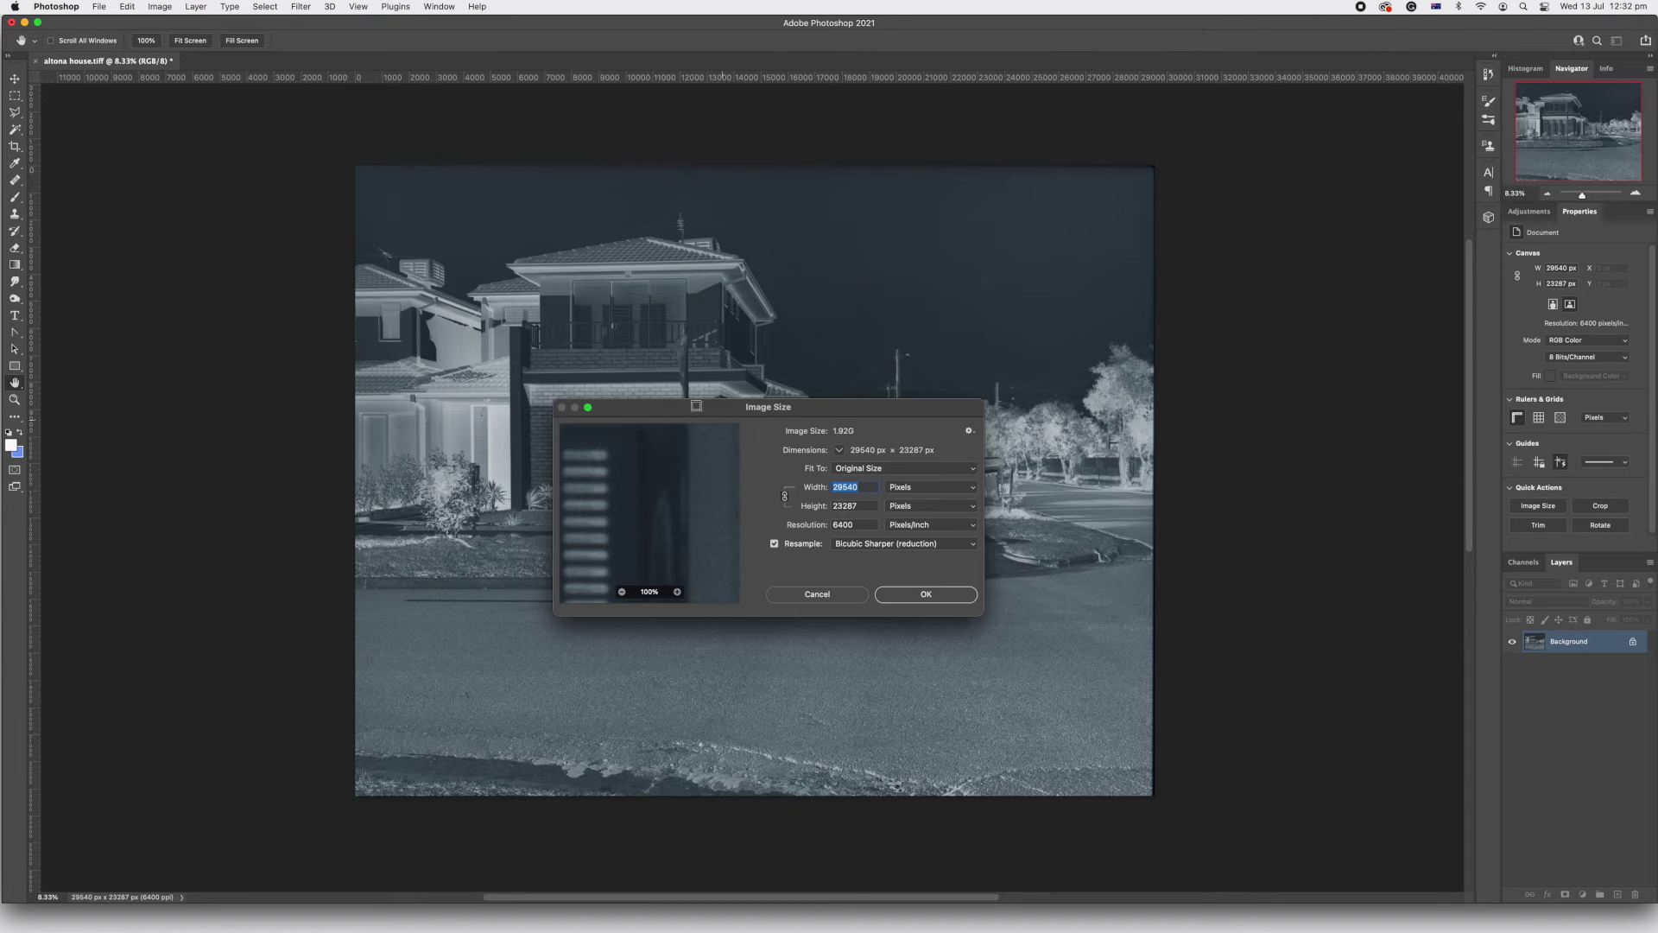
click(910, 490)
click(910, 514)
click(775, 544)
Try a resolution of 300 pixels/inch, and set it to 72 pixels/inch instead.
click(832, 526)
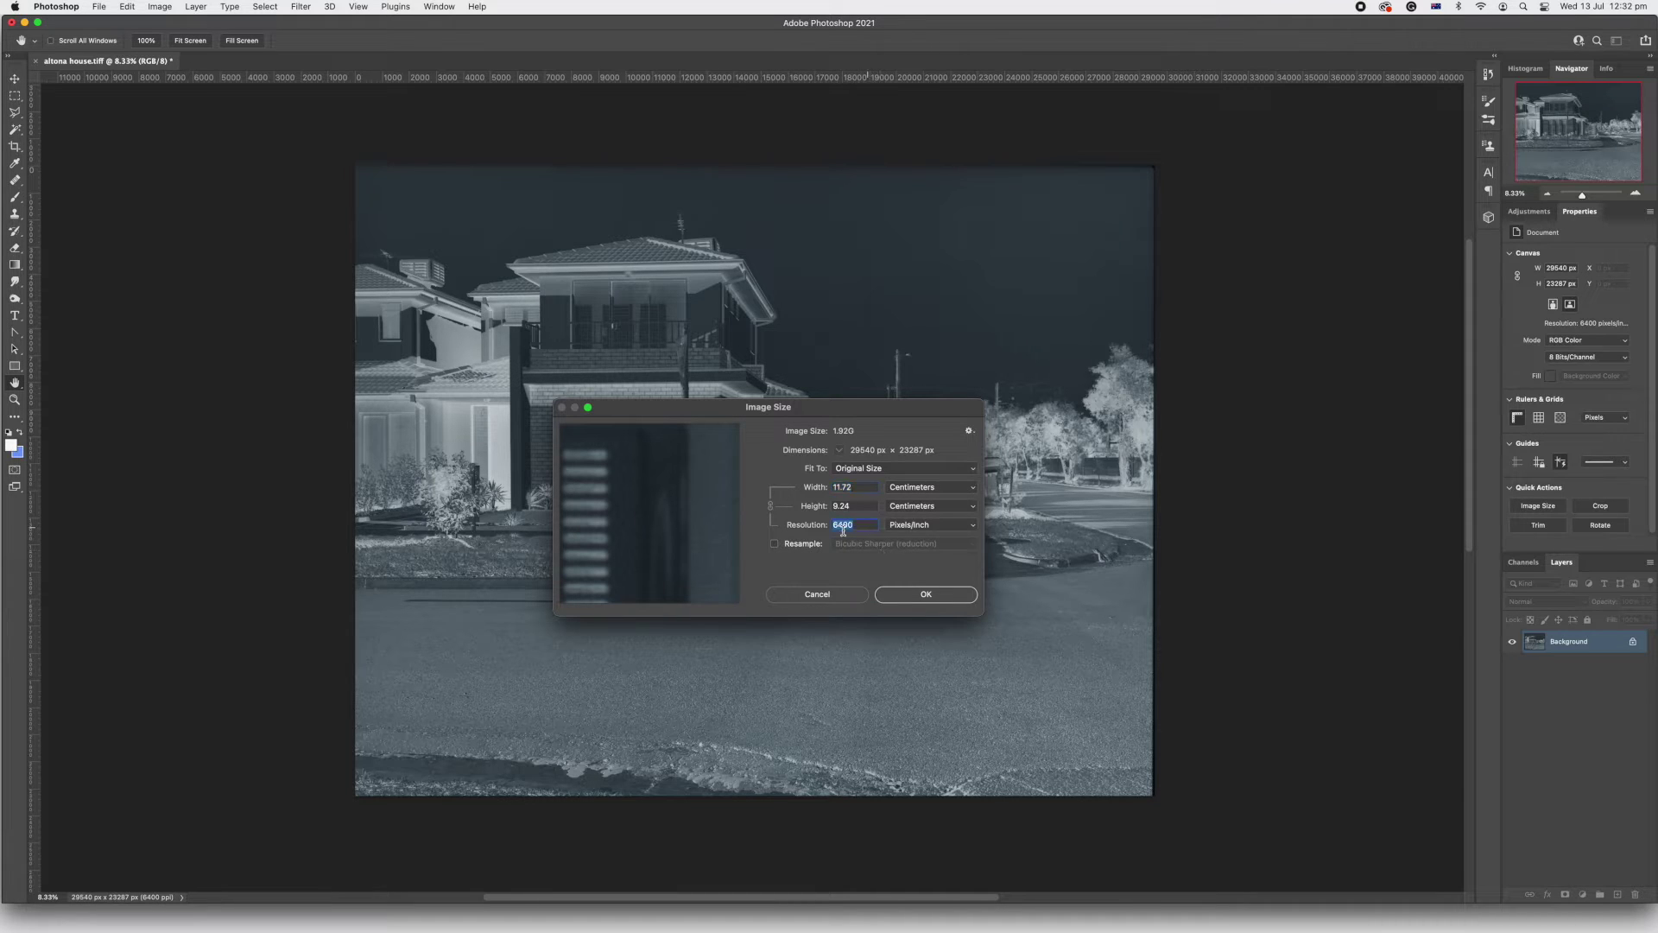
text(300)
drag(860, 524, 831, 525)
text(72)
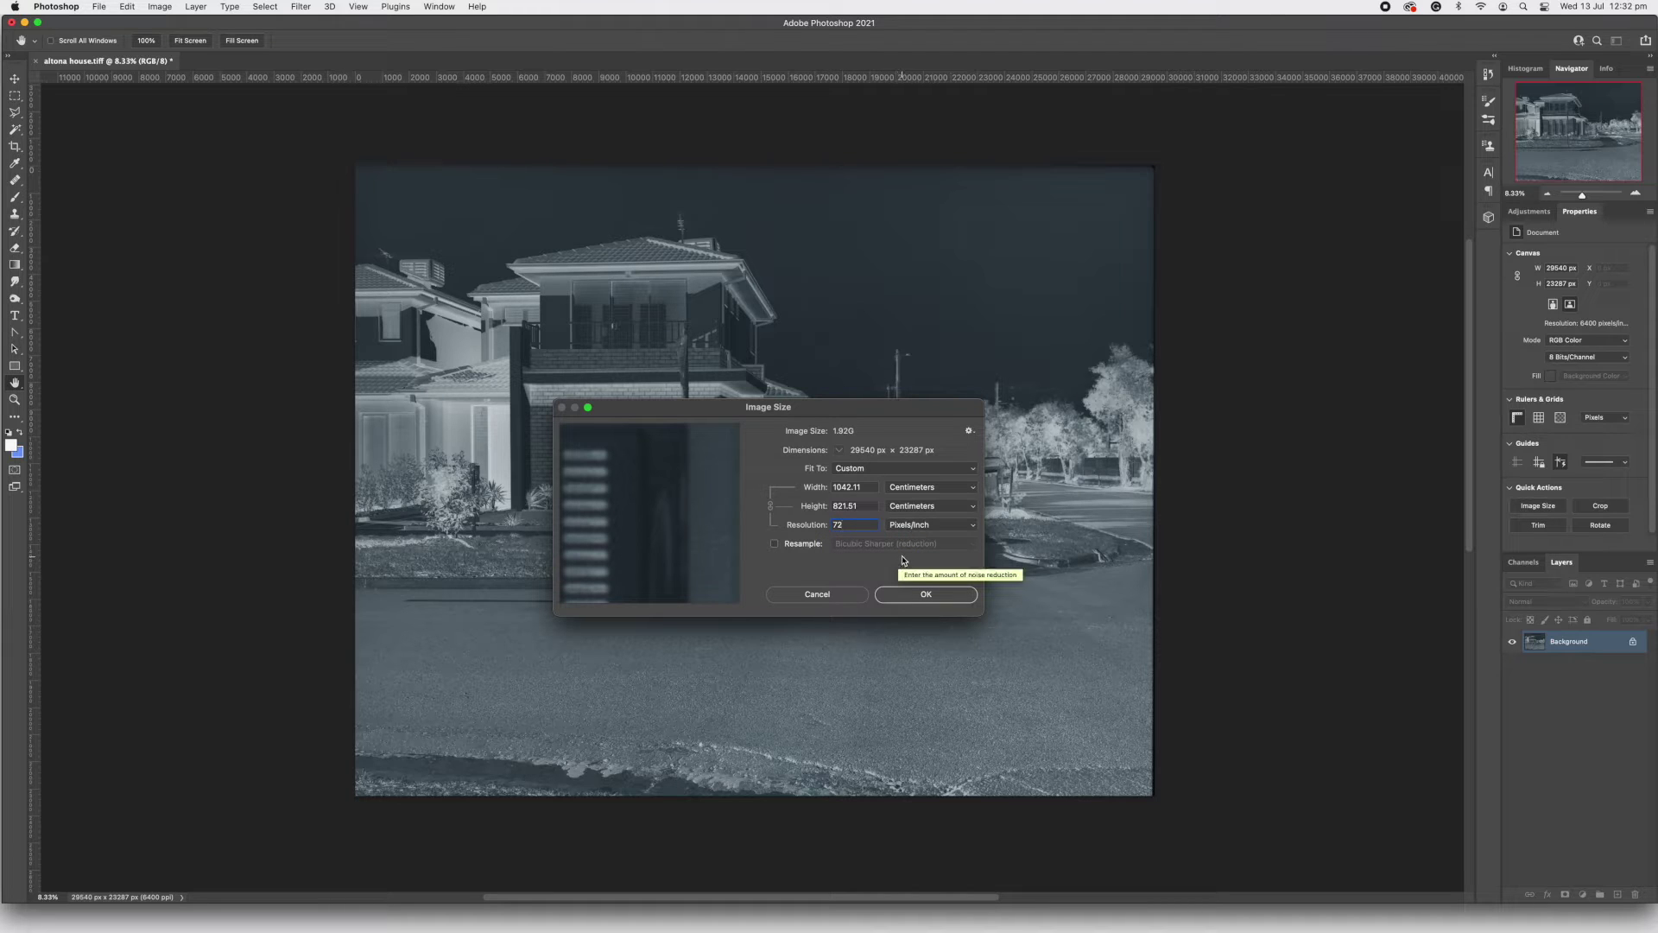
Turn resampling back on and switch the image dimensions to pixels.
click(773, 544)
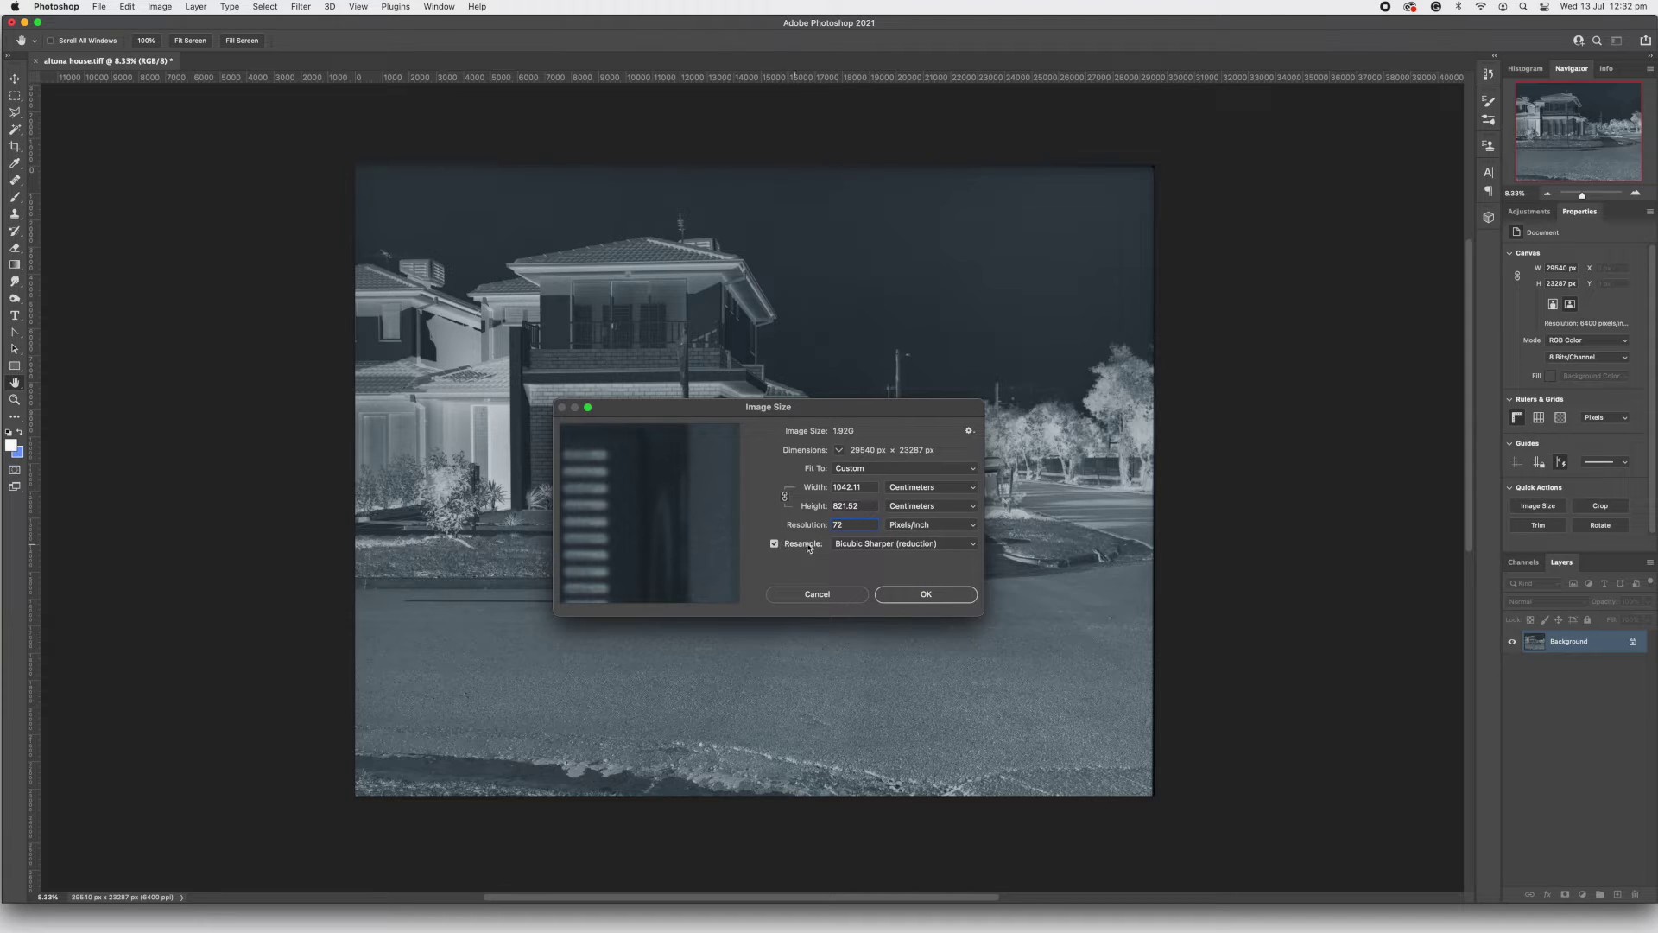
click(939, 493)
click(937, 460)
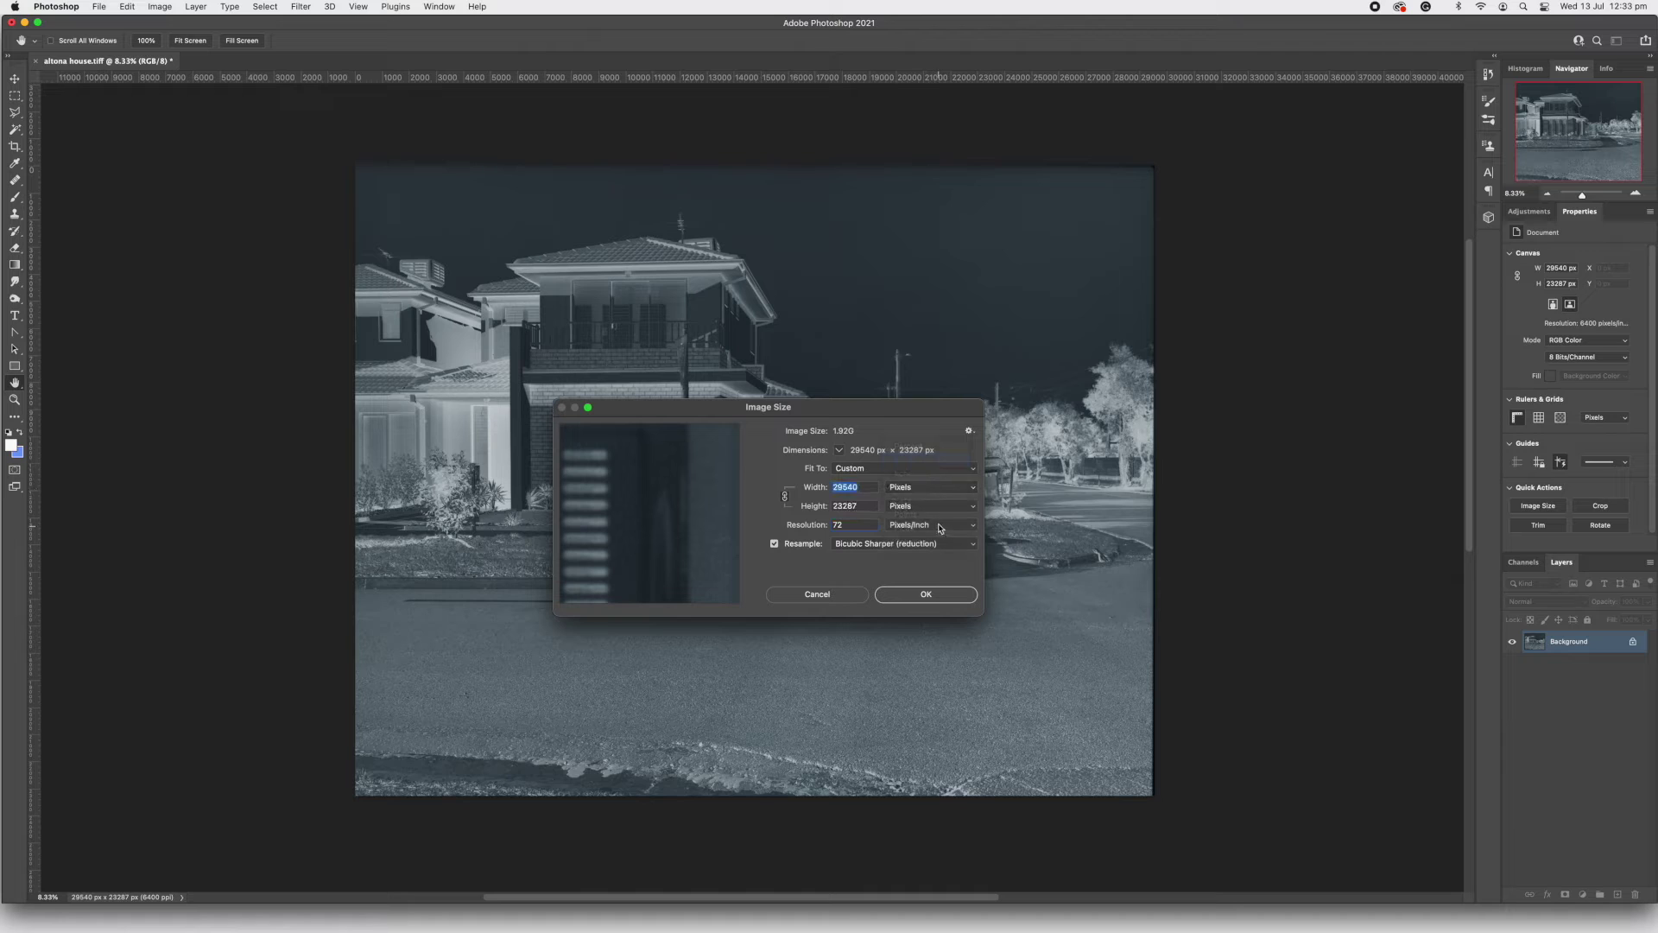
Set the image width to 1920 pixels and apply the resize.
click(853, 488)
drag(853, 488, 833, 488)
mouse_move(707, 550)
text(19)
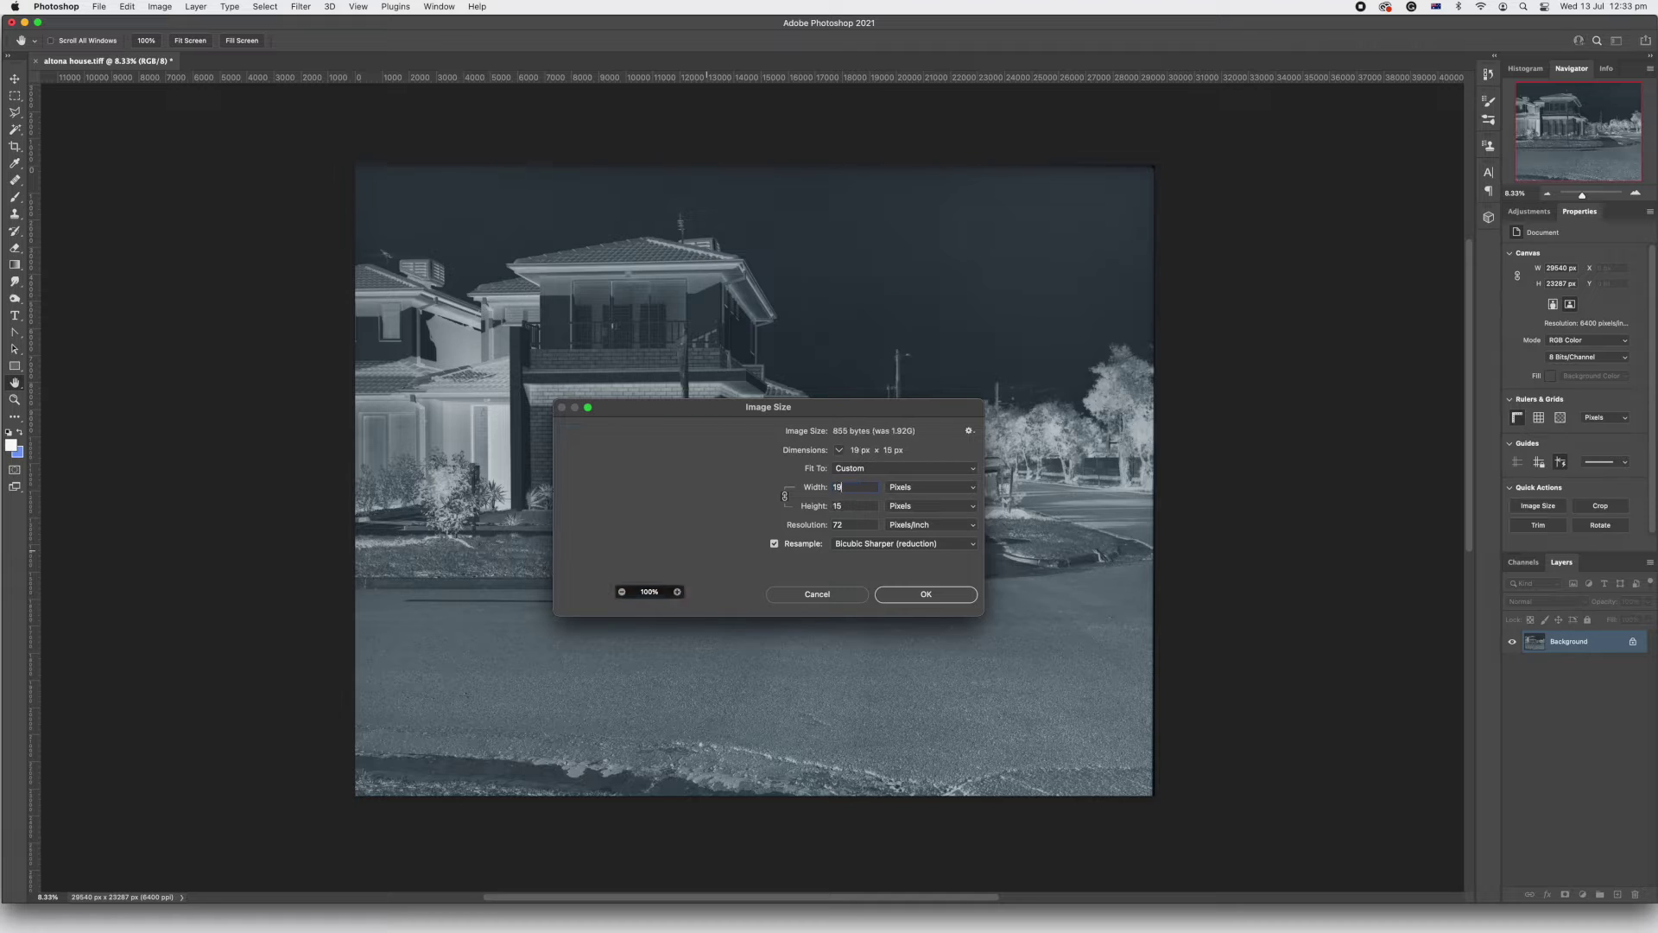
text(20)
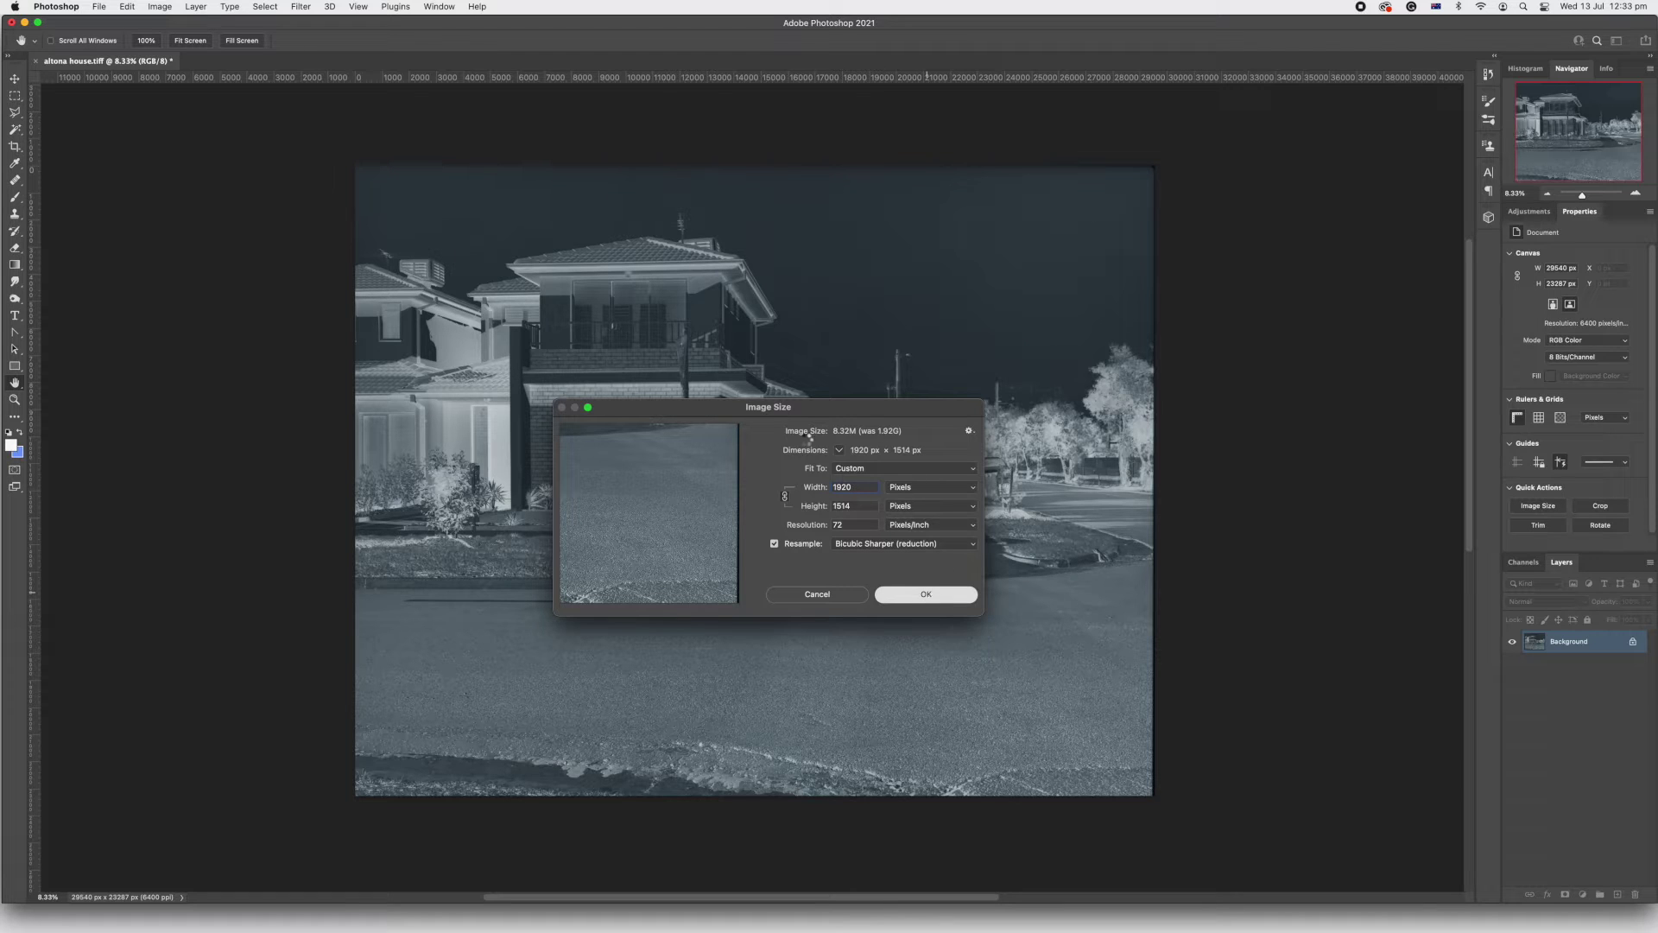
key(Return)
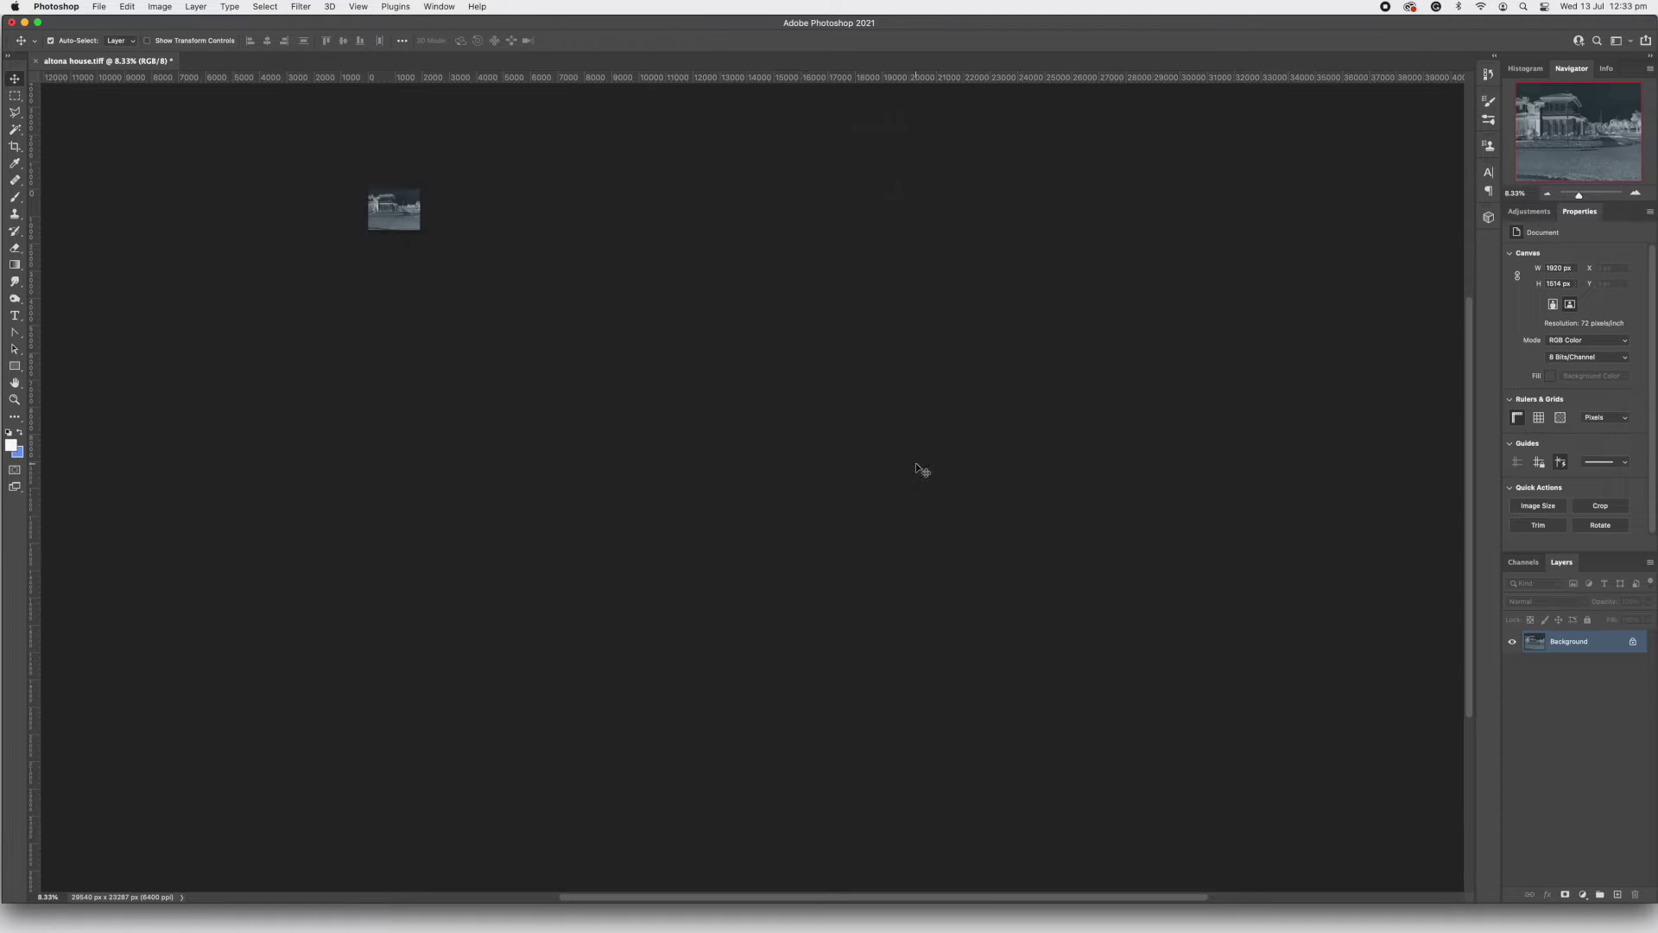
Examine the resized image at 100% magnification.
click(1635, 194)
click(1635, 193)
click(1635, 193)
click(1635, 193)
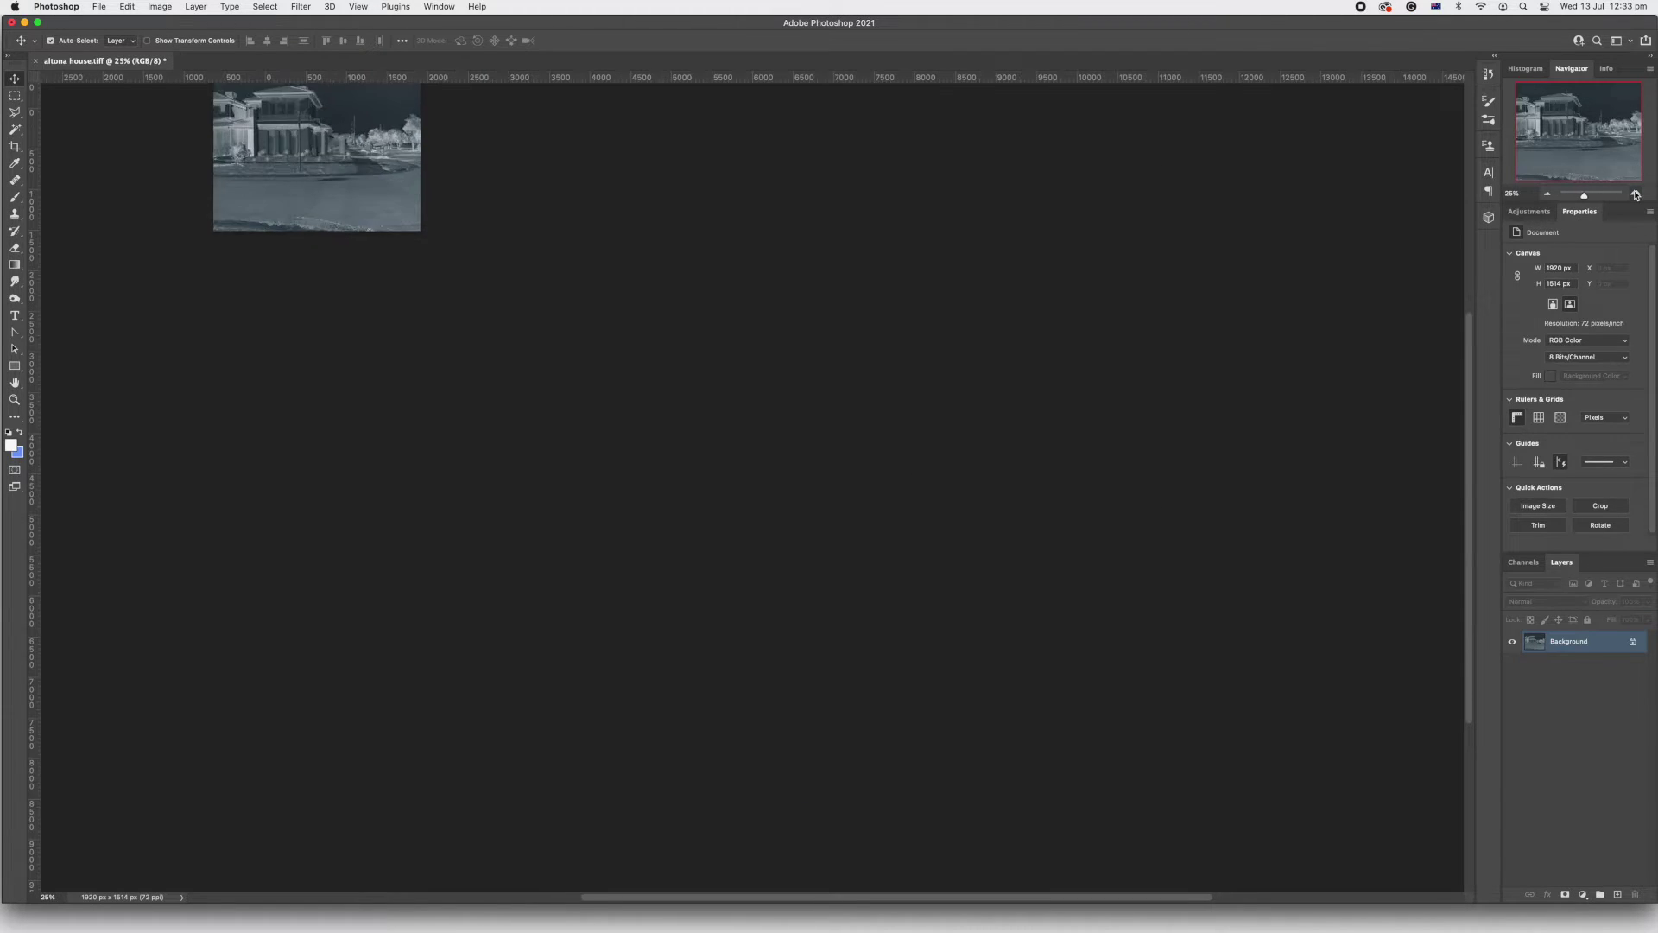
click(1637, 195)
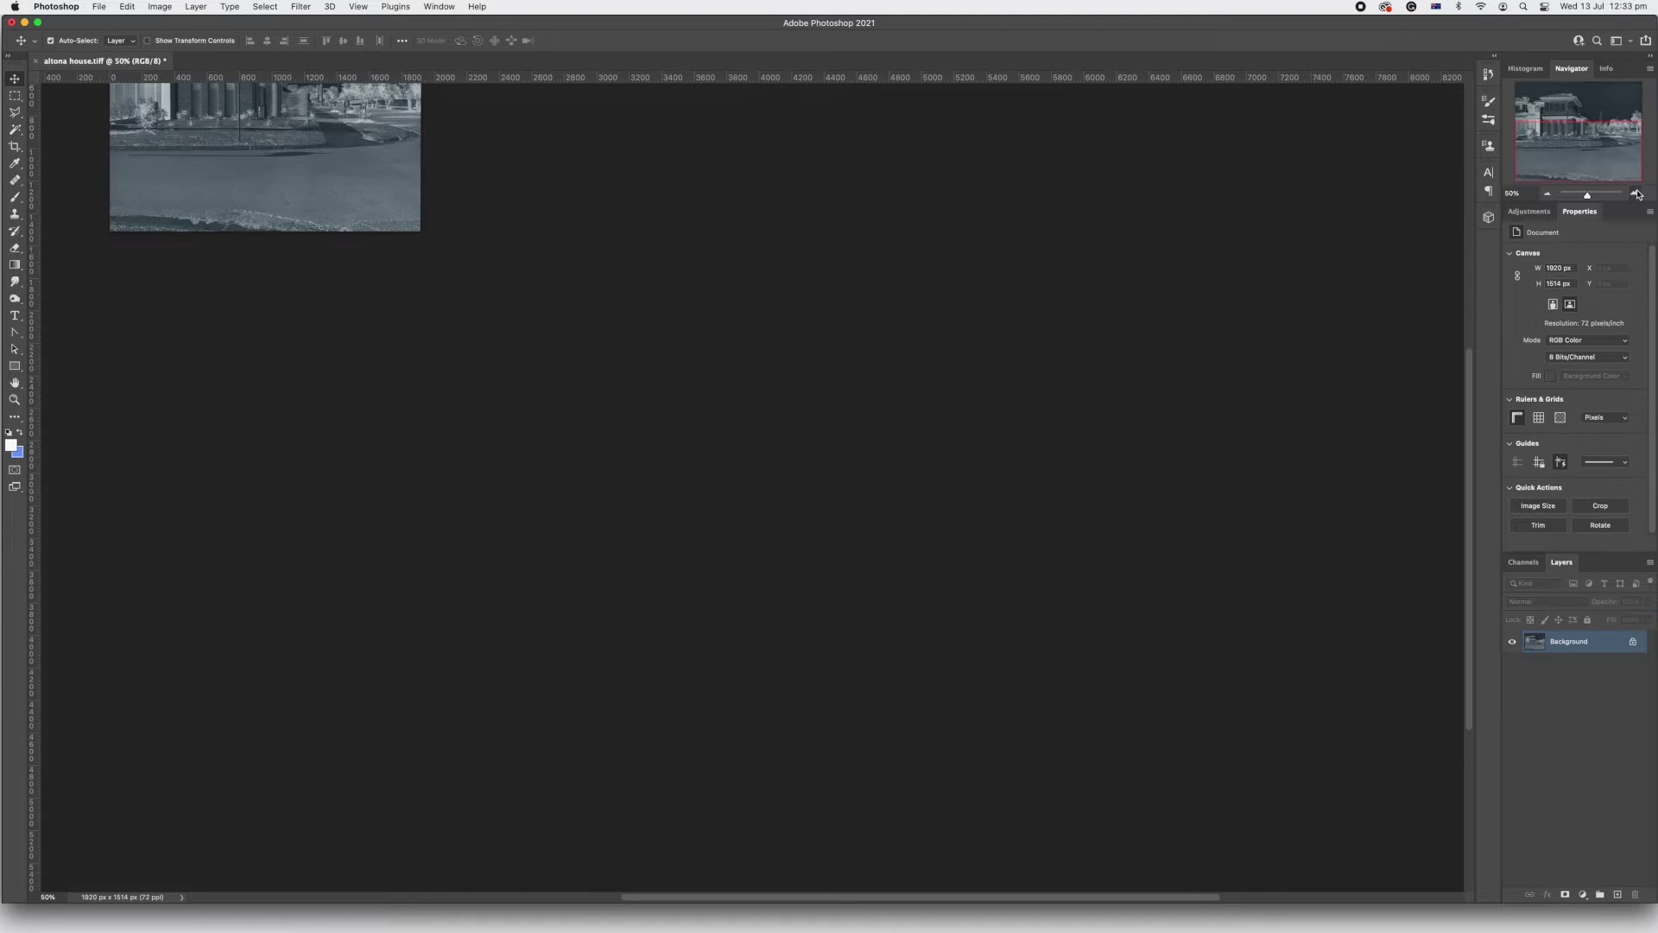
click(1638, 194)
key(super+1)
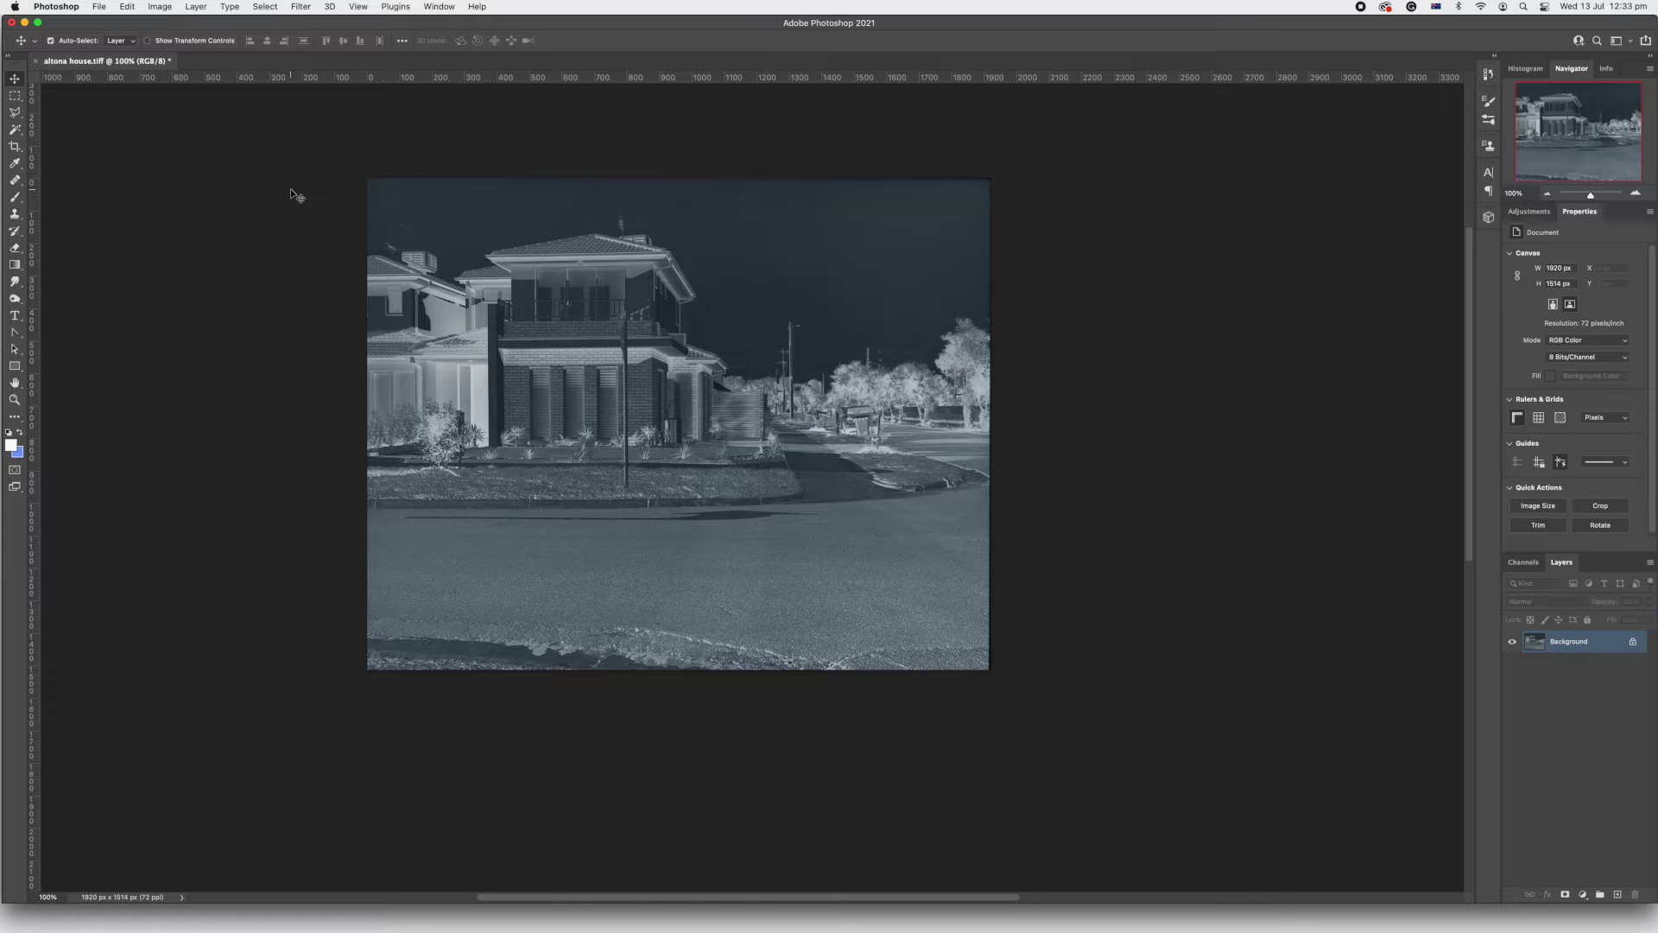
Save a JPEG copy of the image in the files sizes folder with quality lowered from maximum, and check the file in Finder.
click(100, 7)
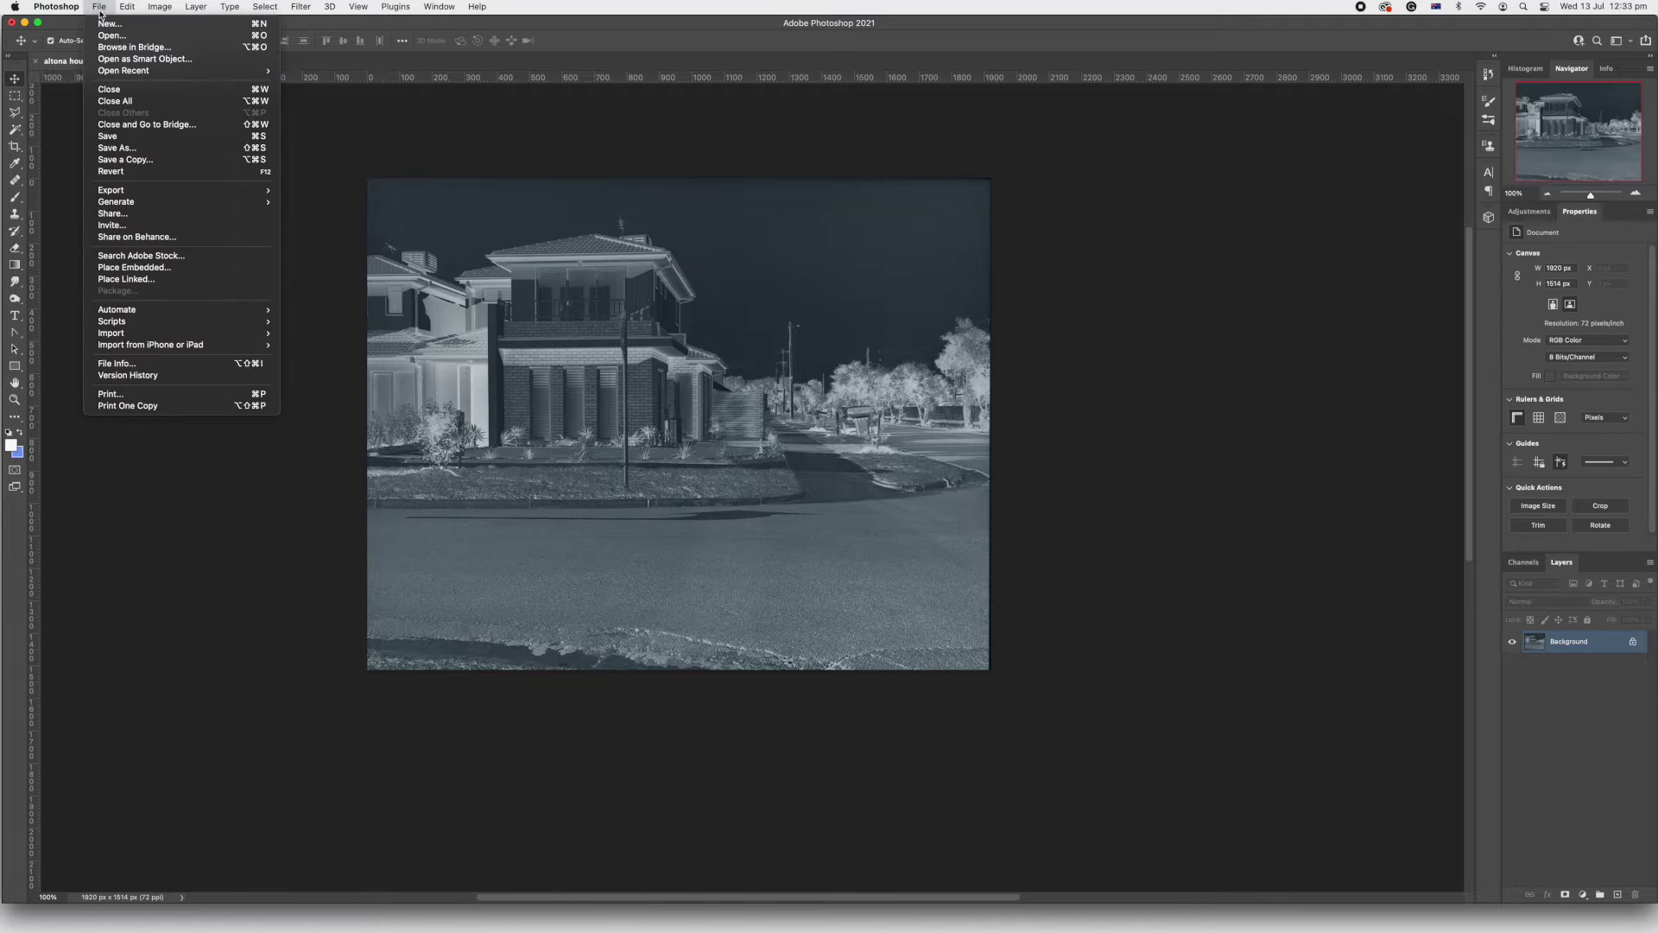
click(149, 166)
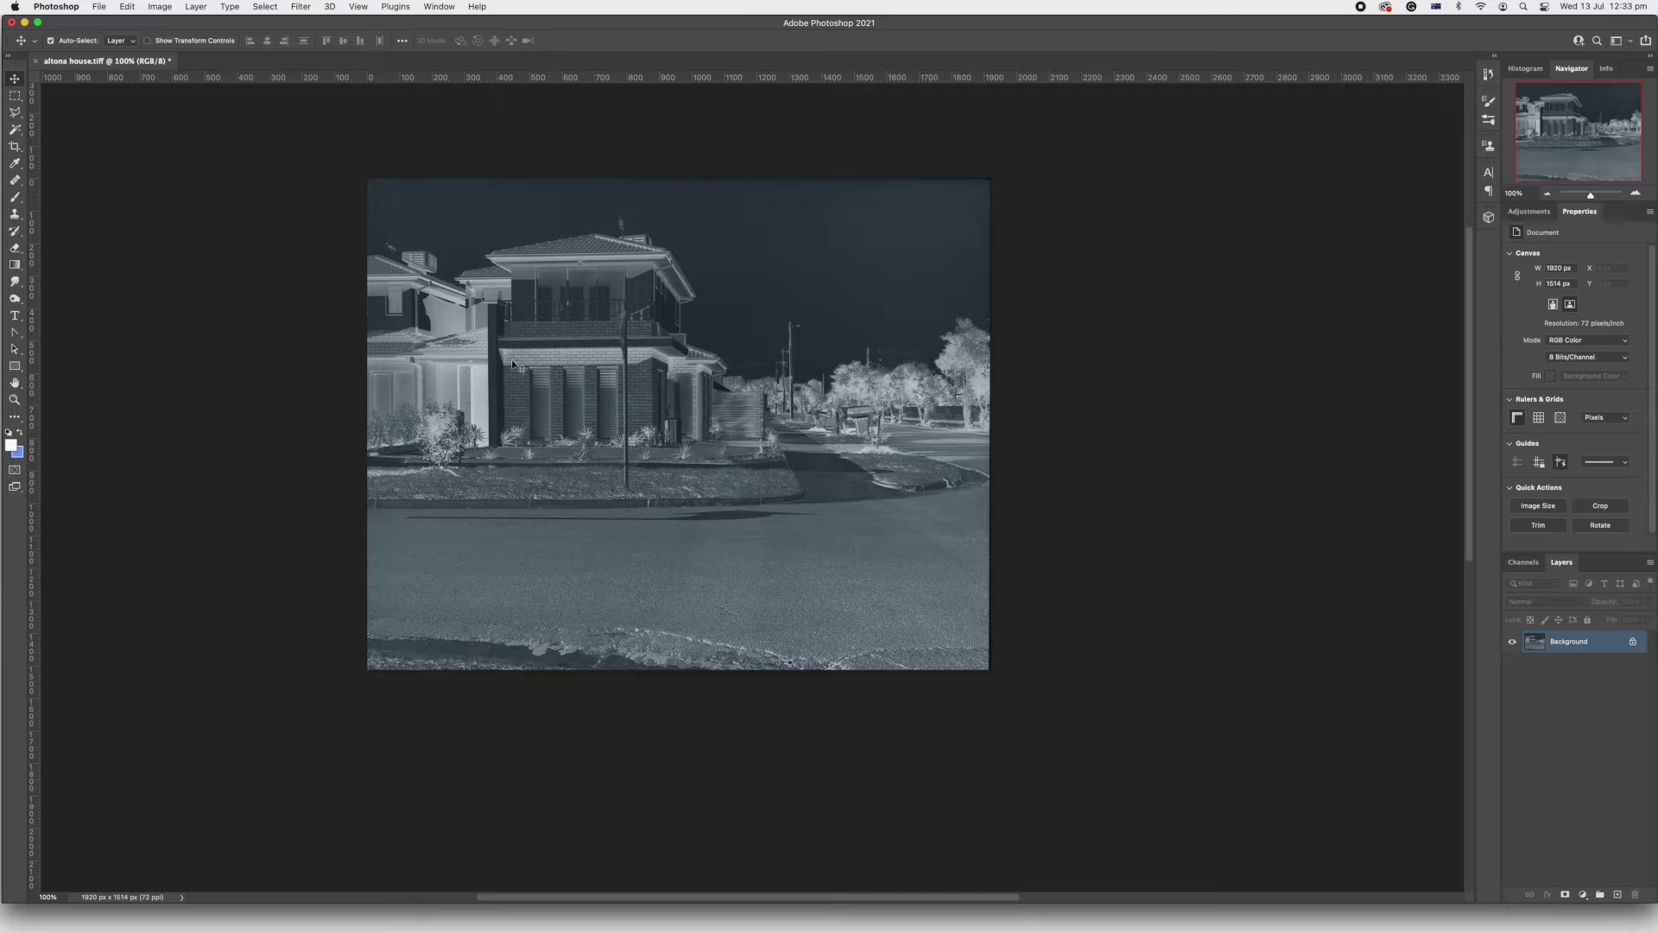
click(881, 377)
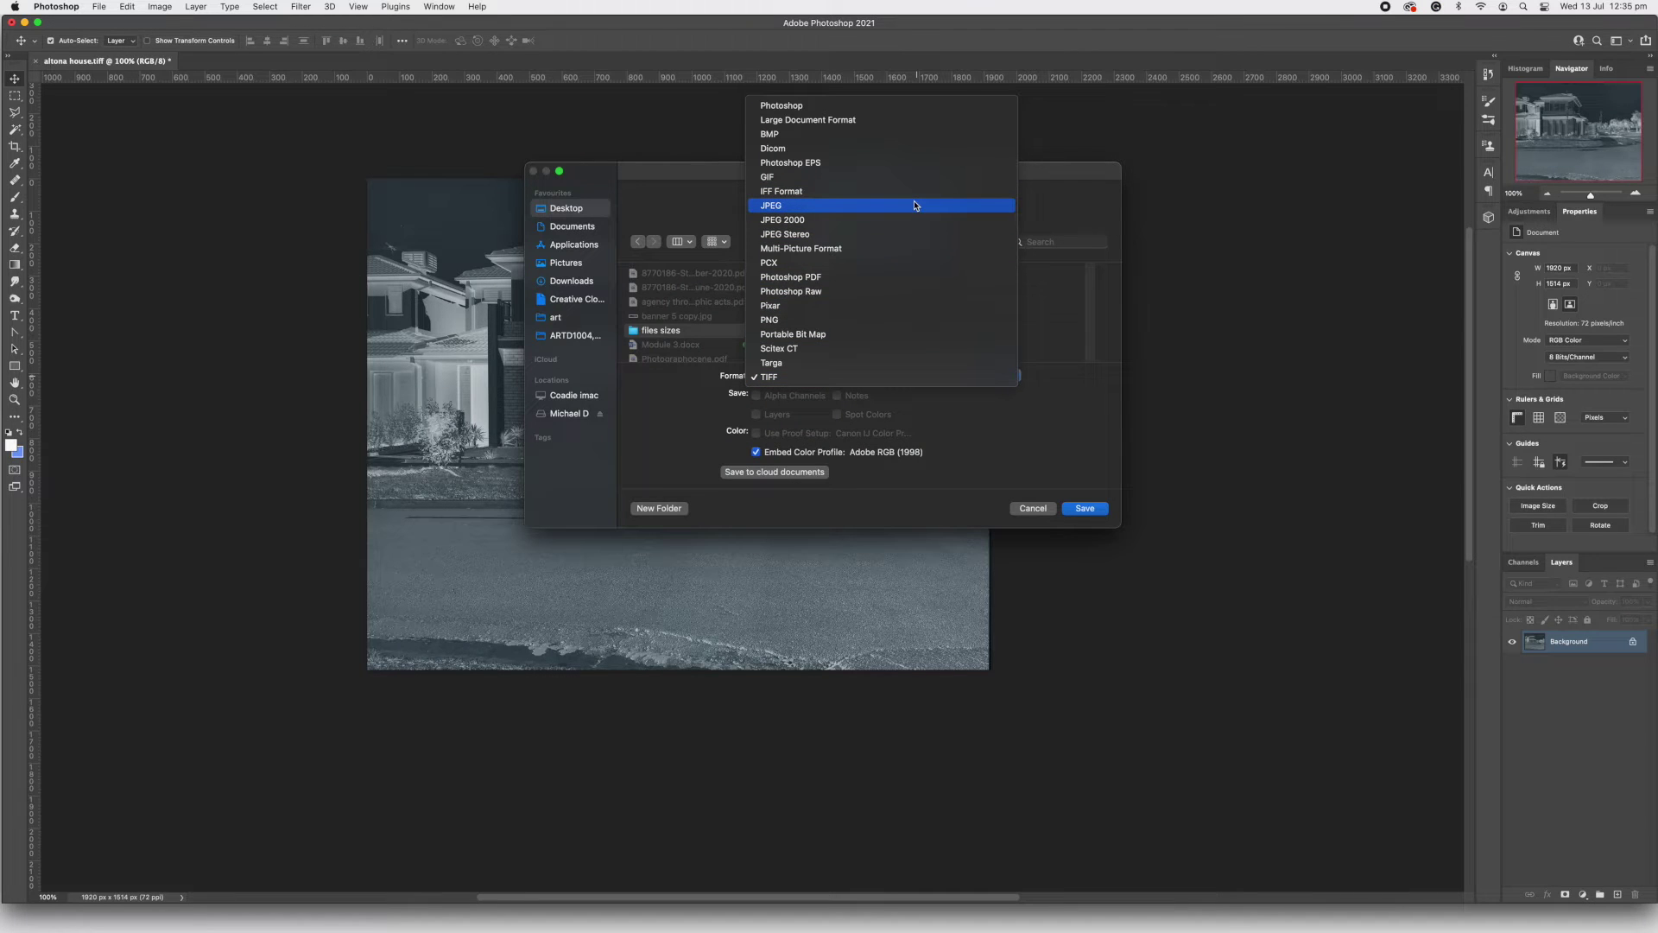
click(914, 206)
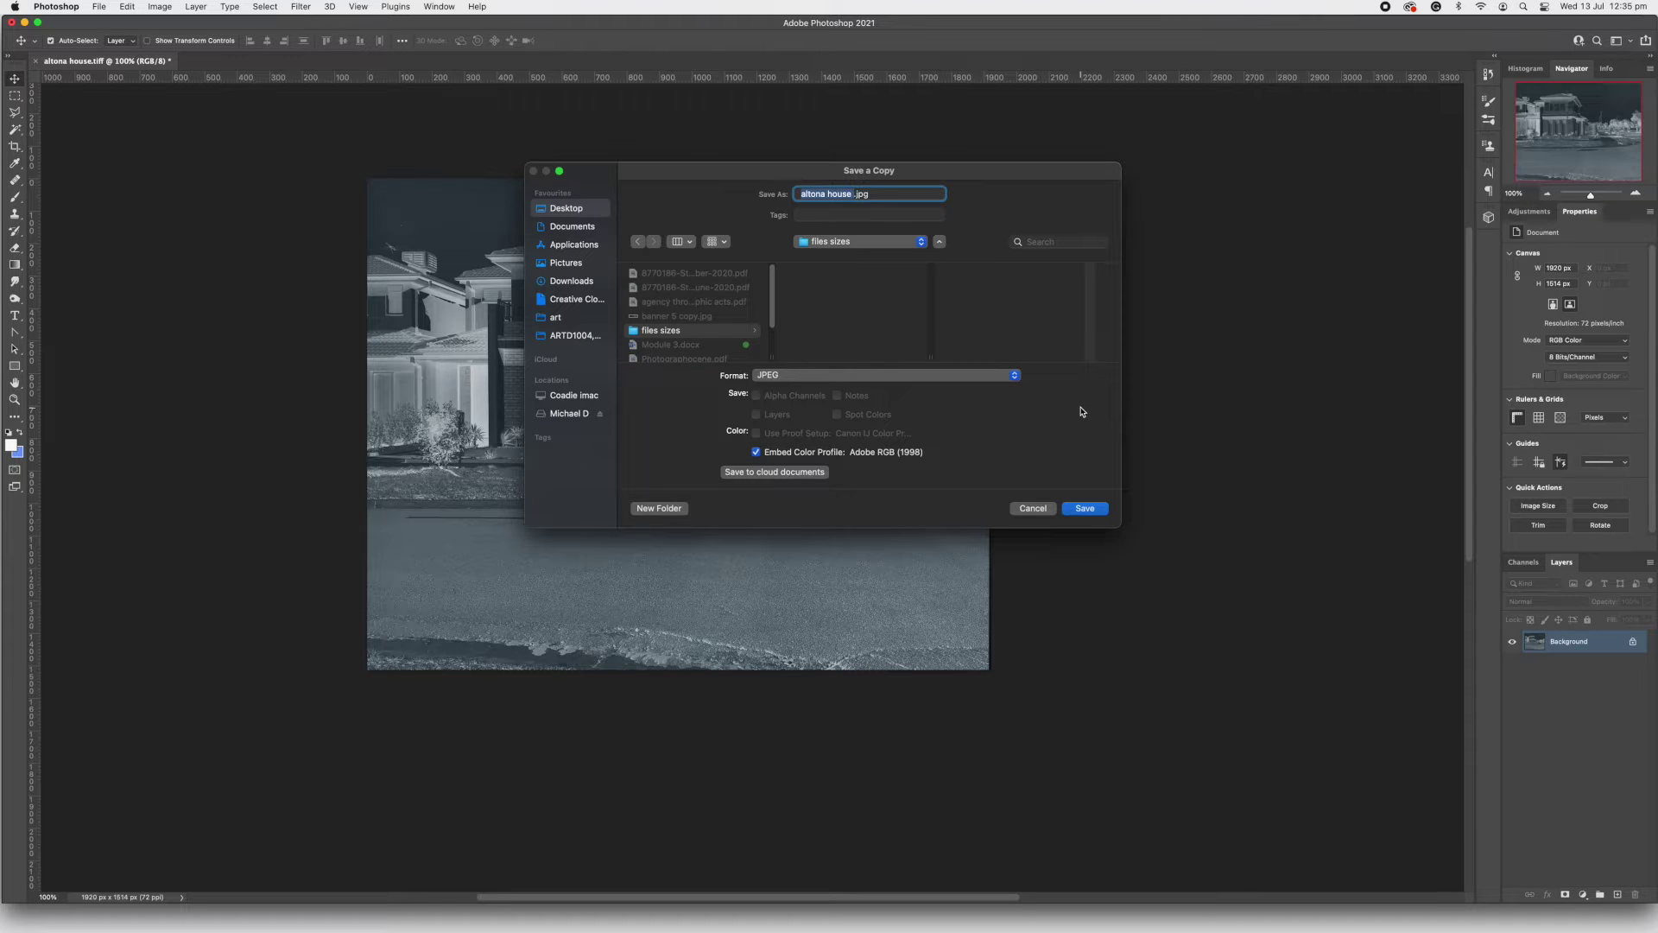
click(1084, 507)
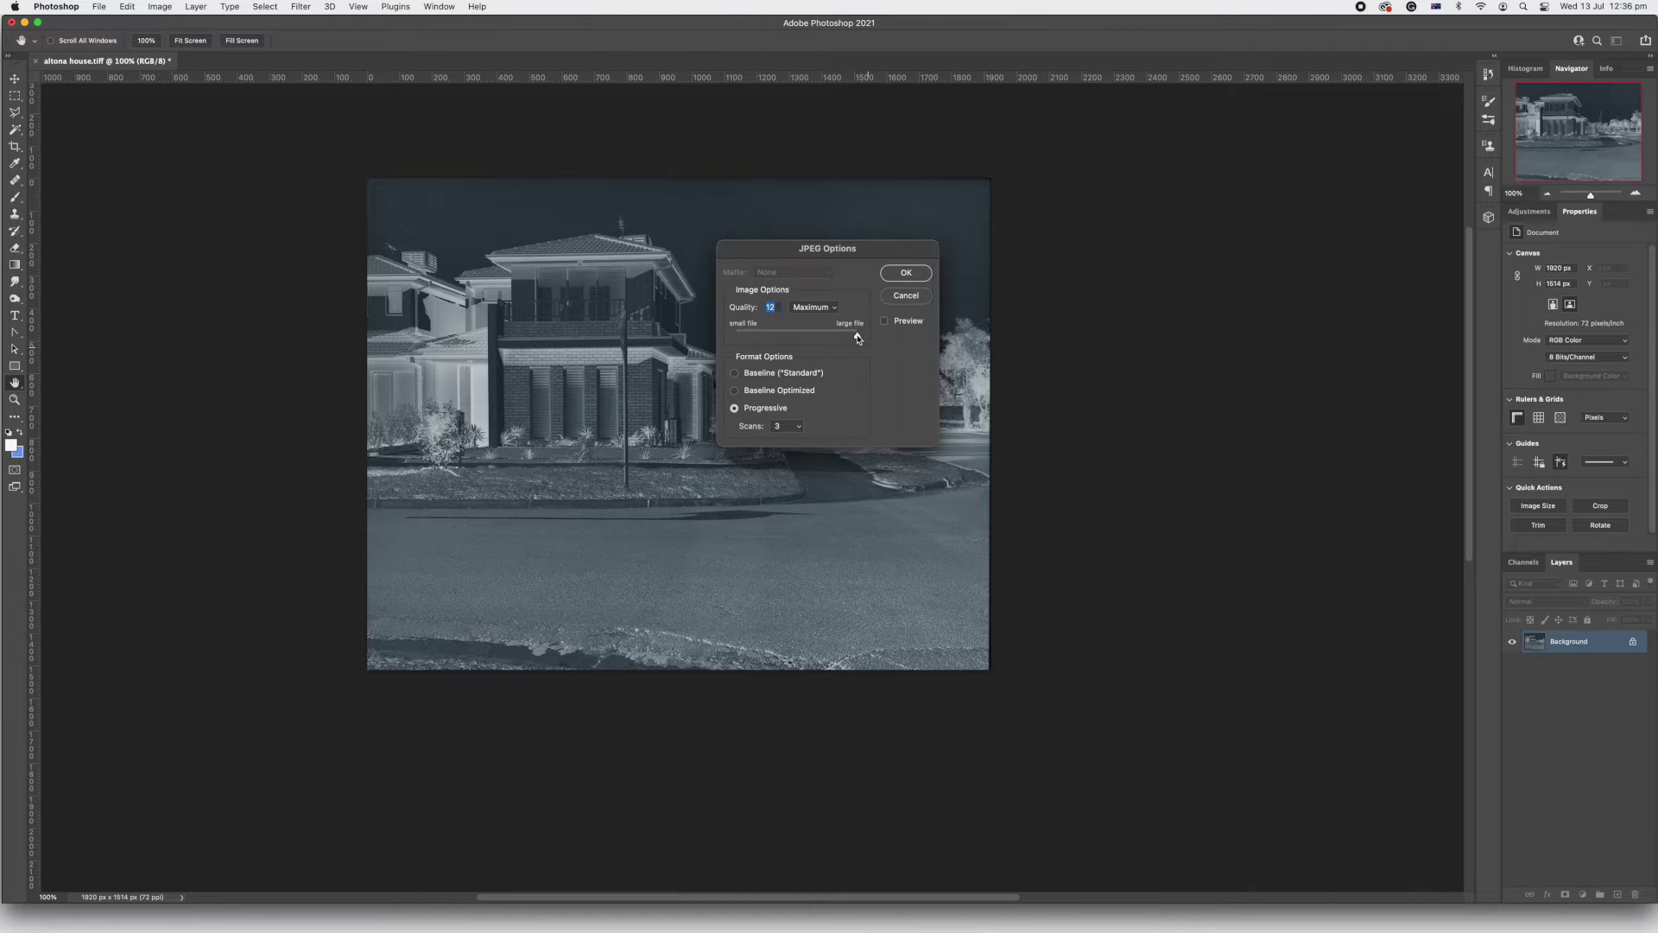
drag(858, 339, 832, 338)
click(906, 273)
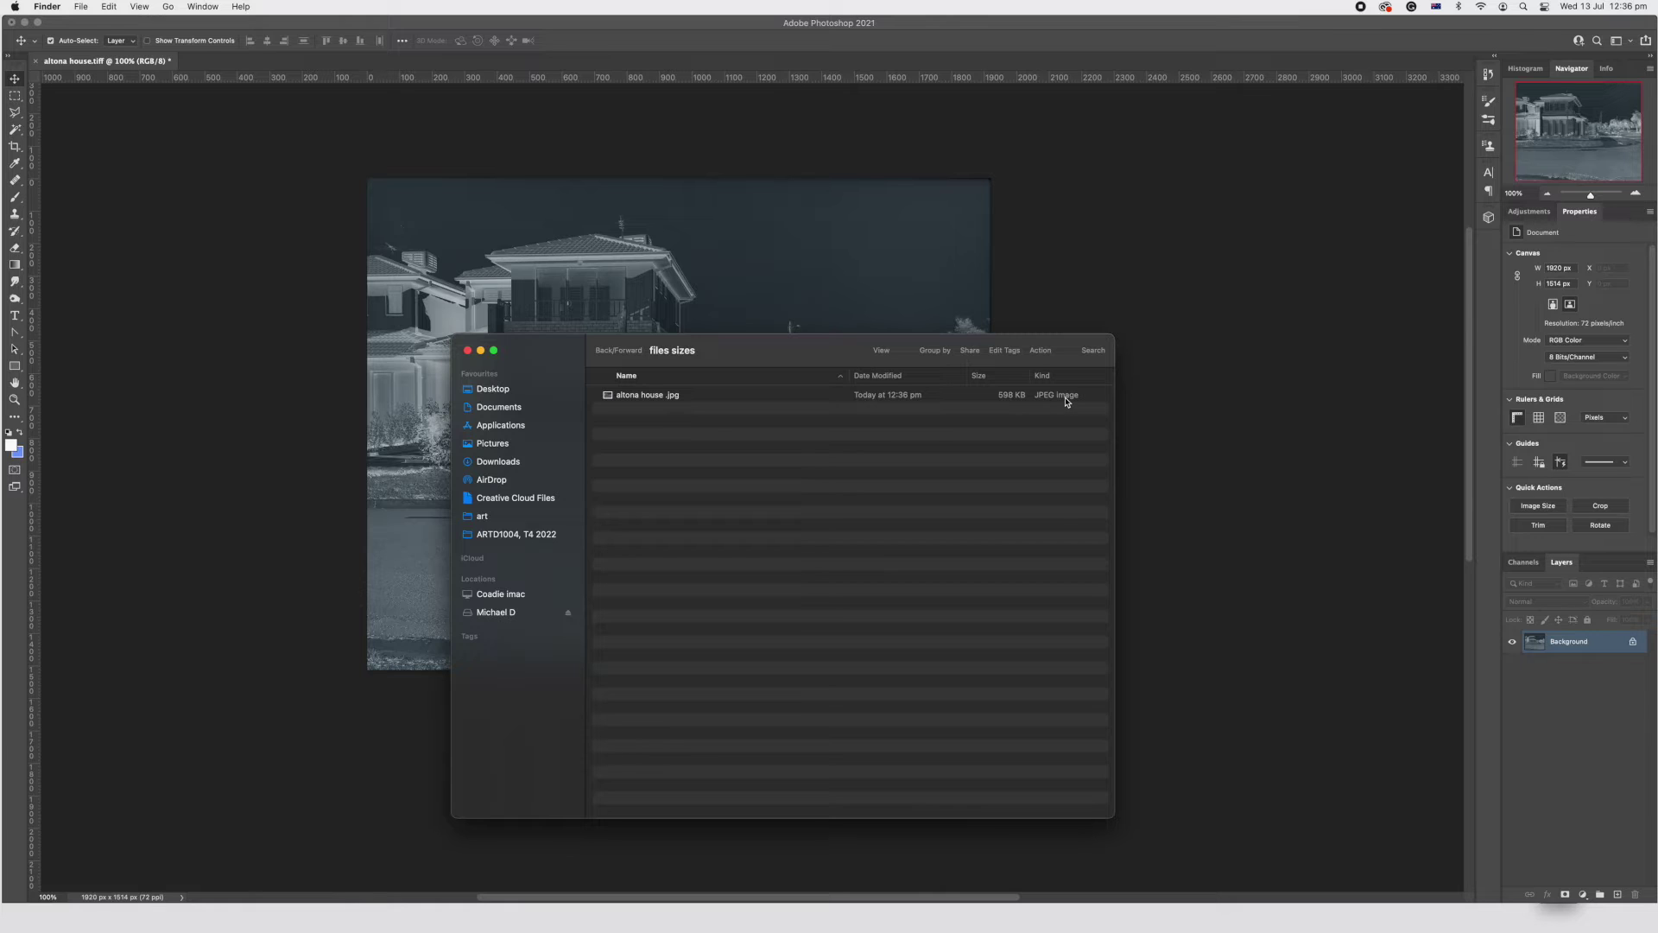
drag(713, 354, 1121, 415)
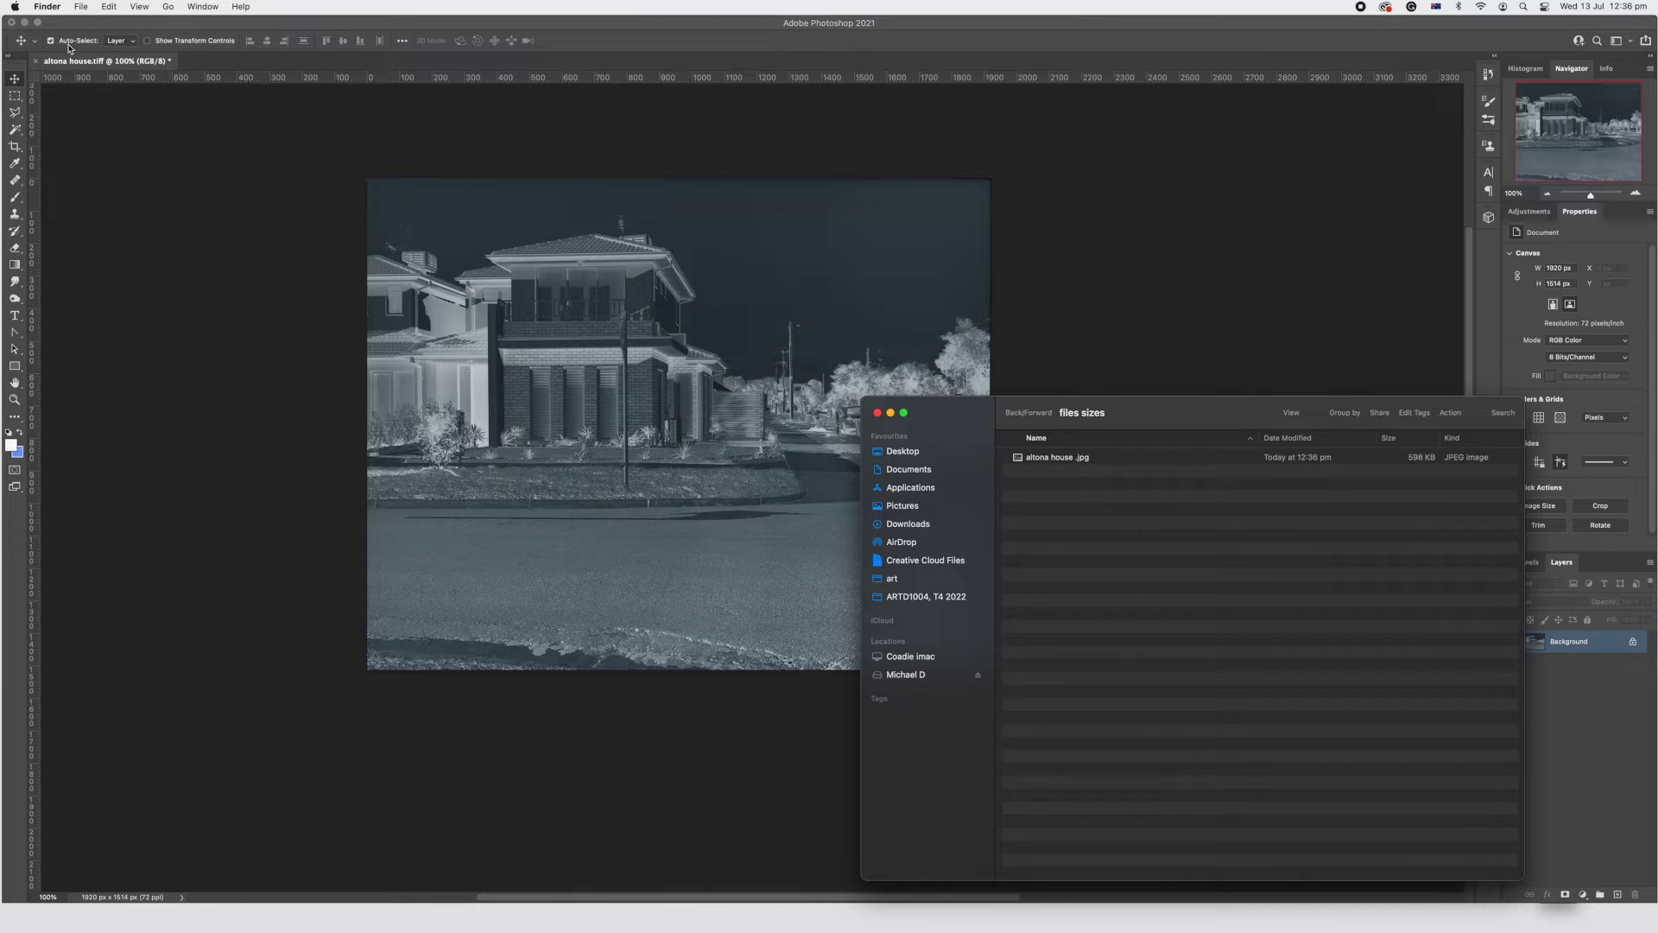
Open Save for Web in Photoshop and compare the original and optimized images in an enlarged 2-Up view.
click(87, 160)
click(100, 6)
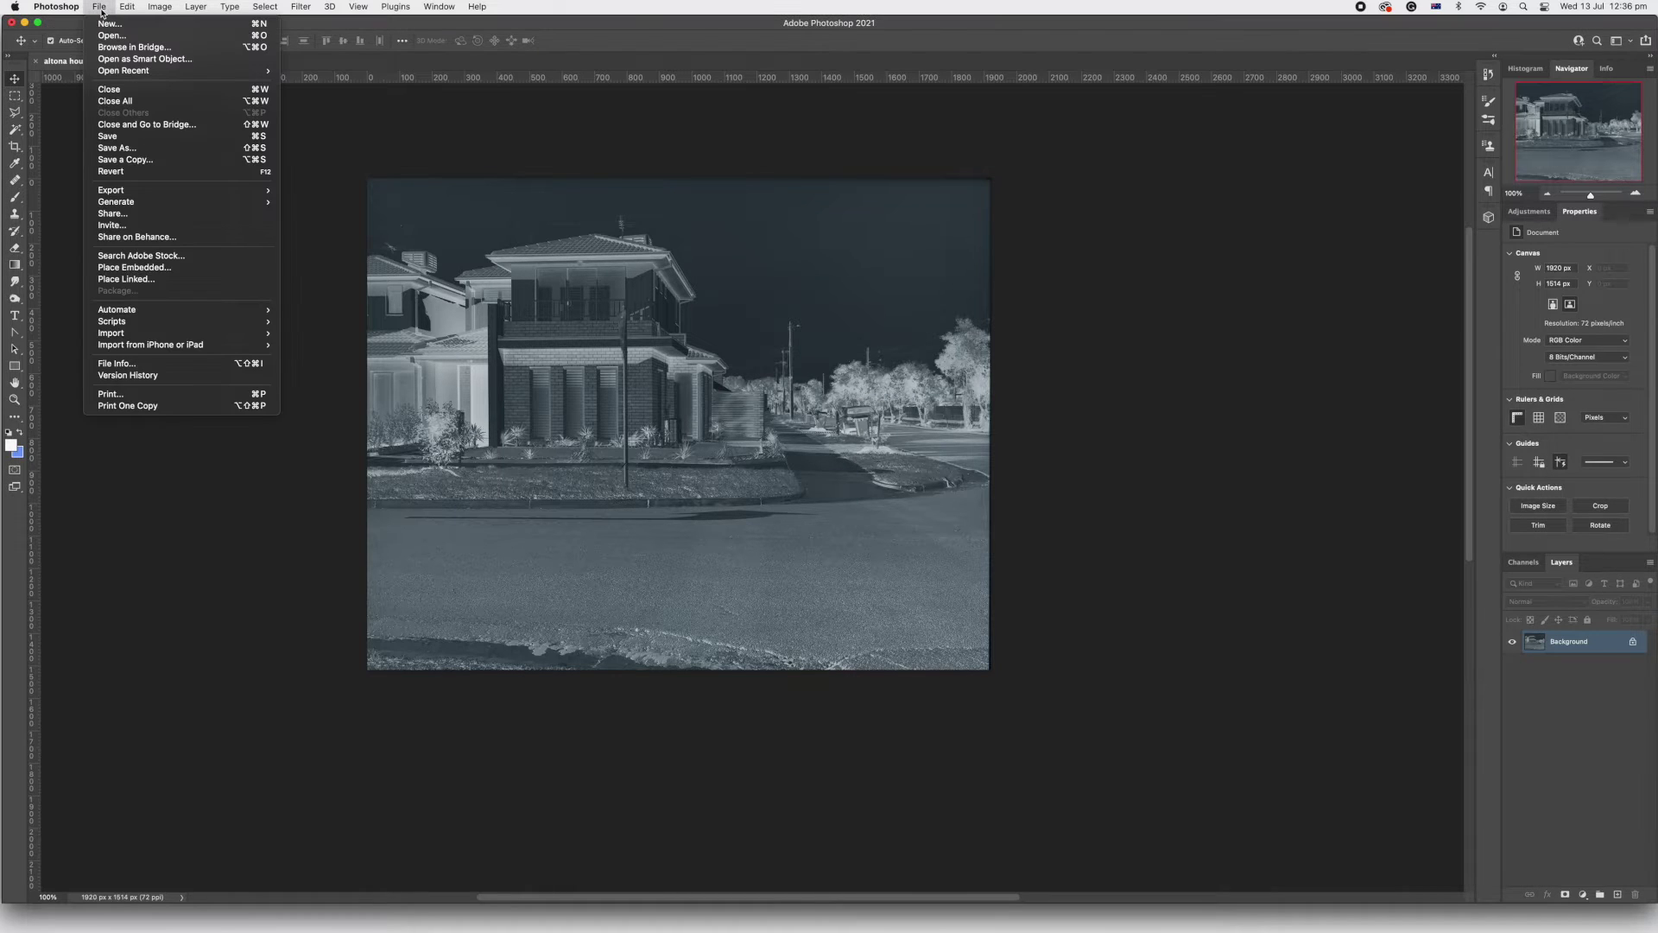
mouse_move(143, 191)
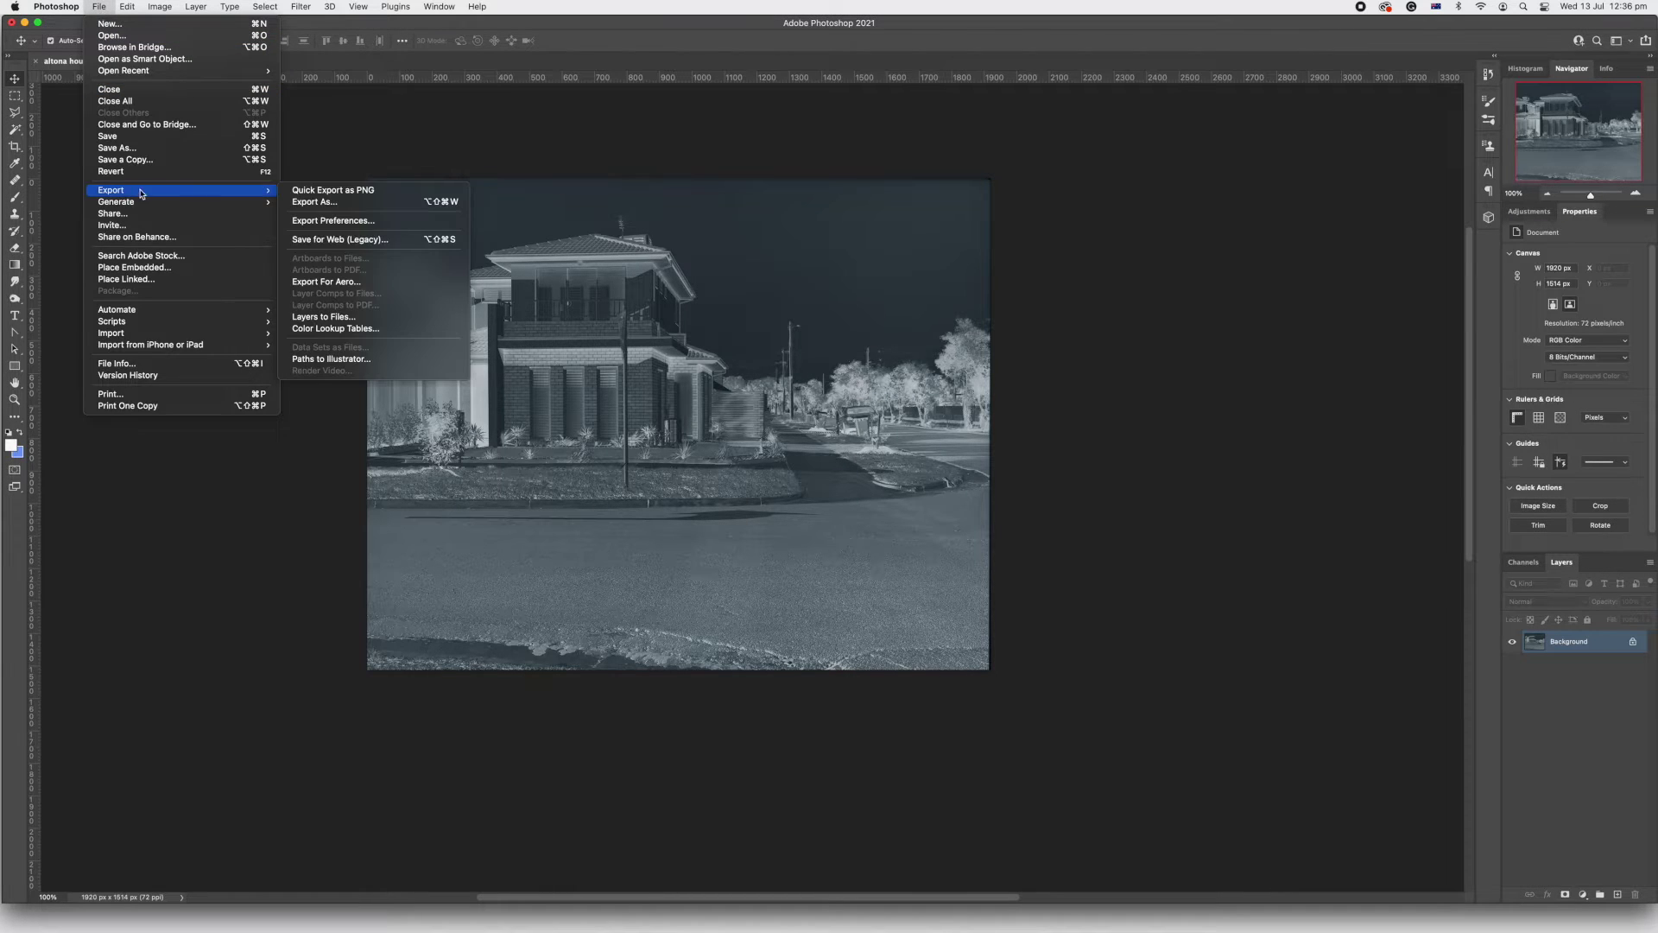
click(377, 242)
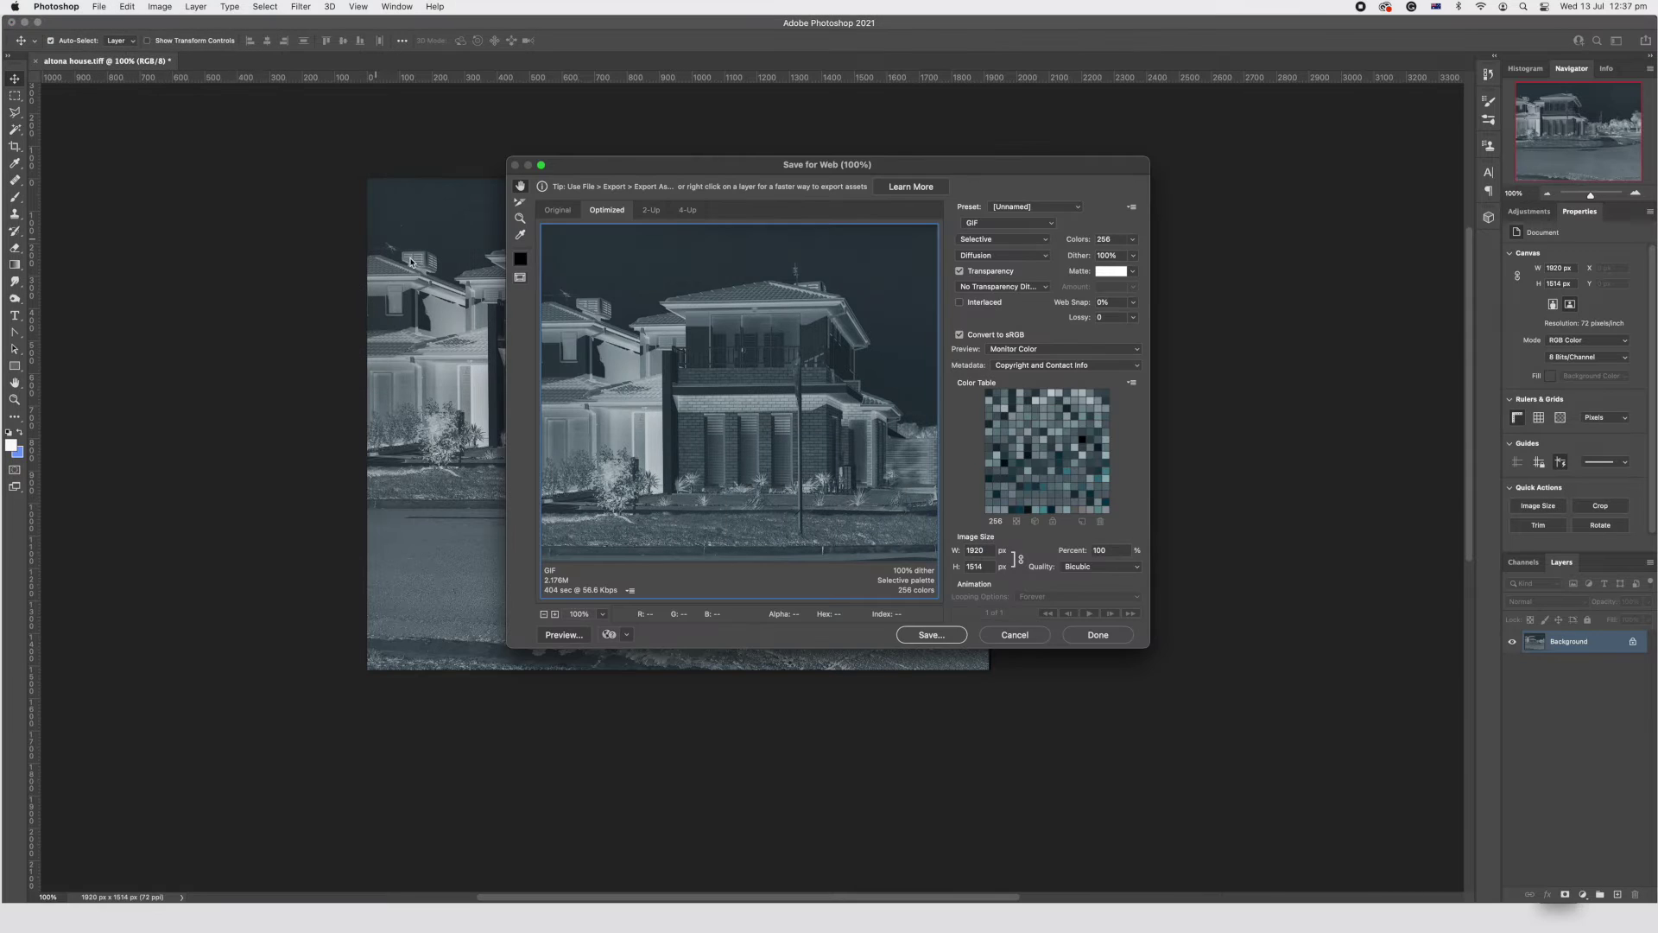
click(653, 211)
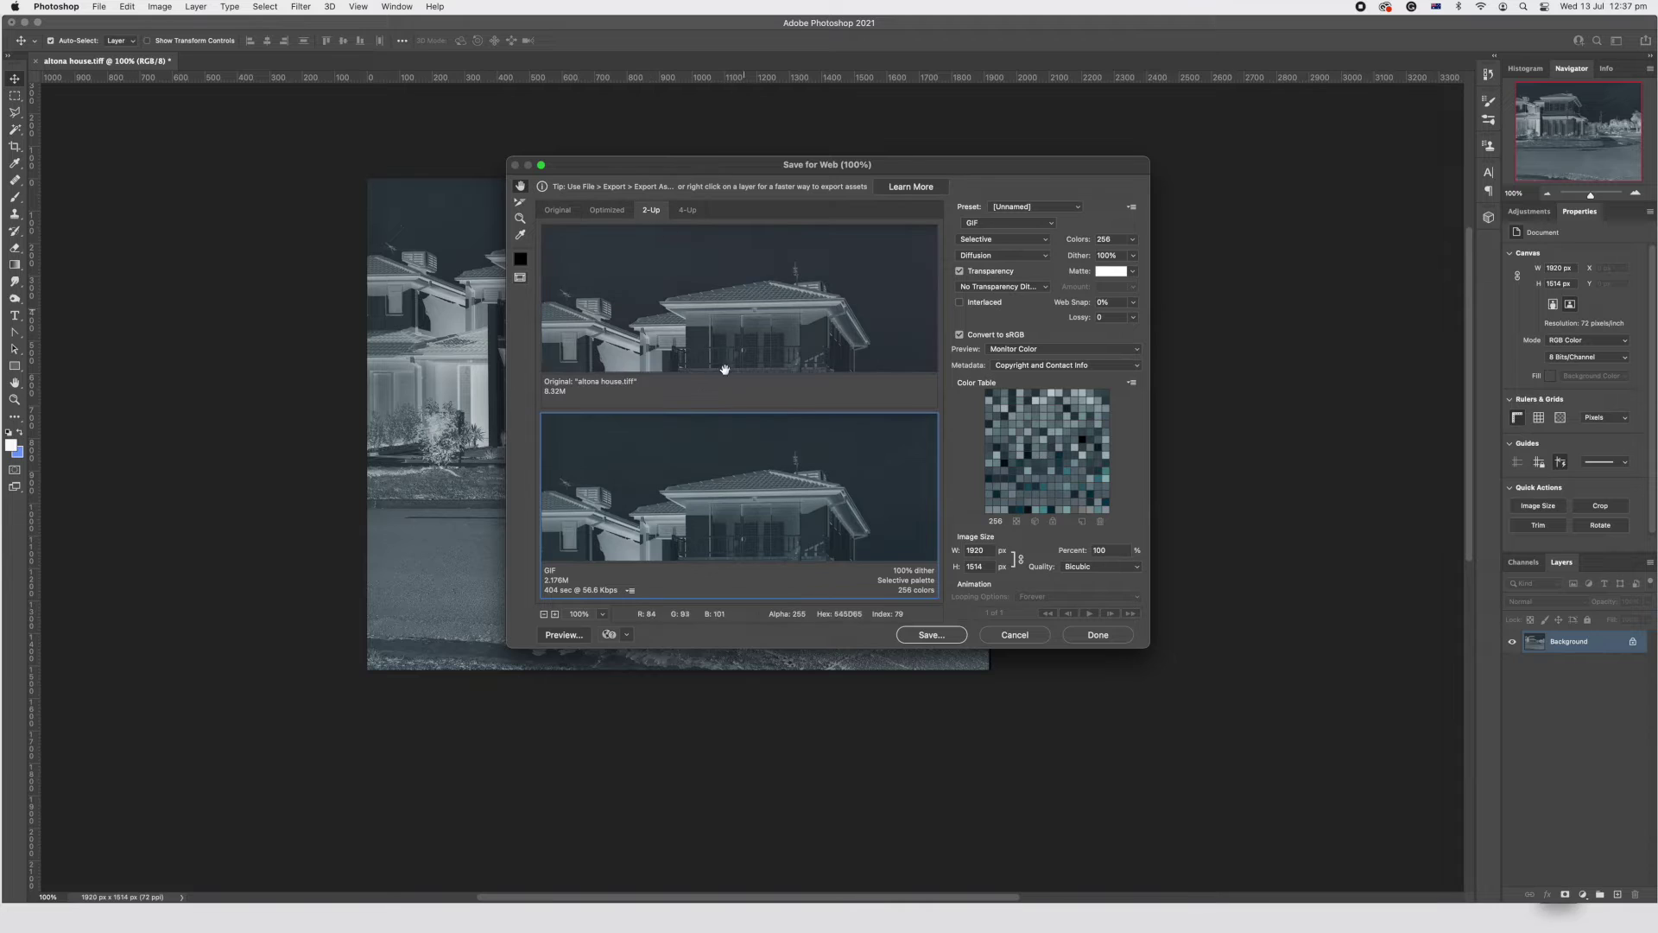
drag(1151, 650, 1229, 755)
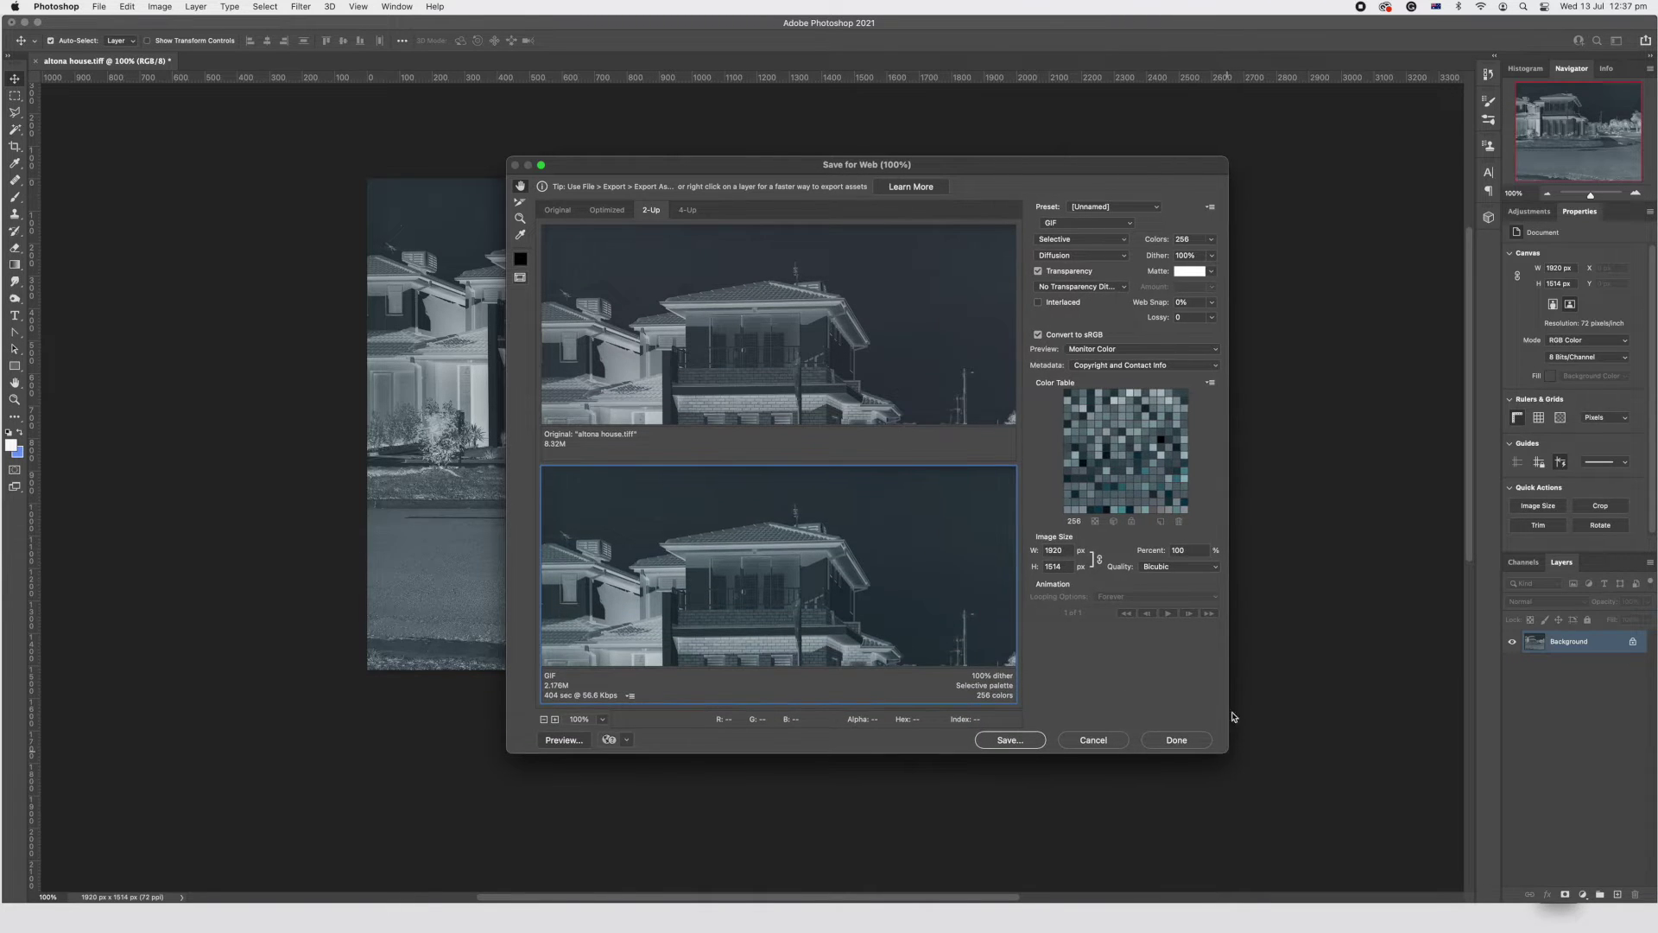
Set the web export to JPEG with an embedded color profile and a preview that uses the document profile.
click(1085, 224)
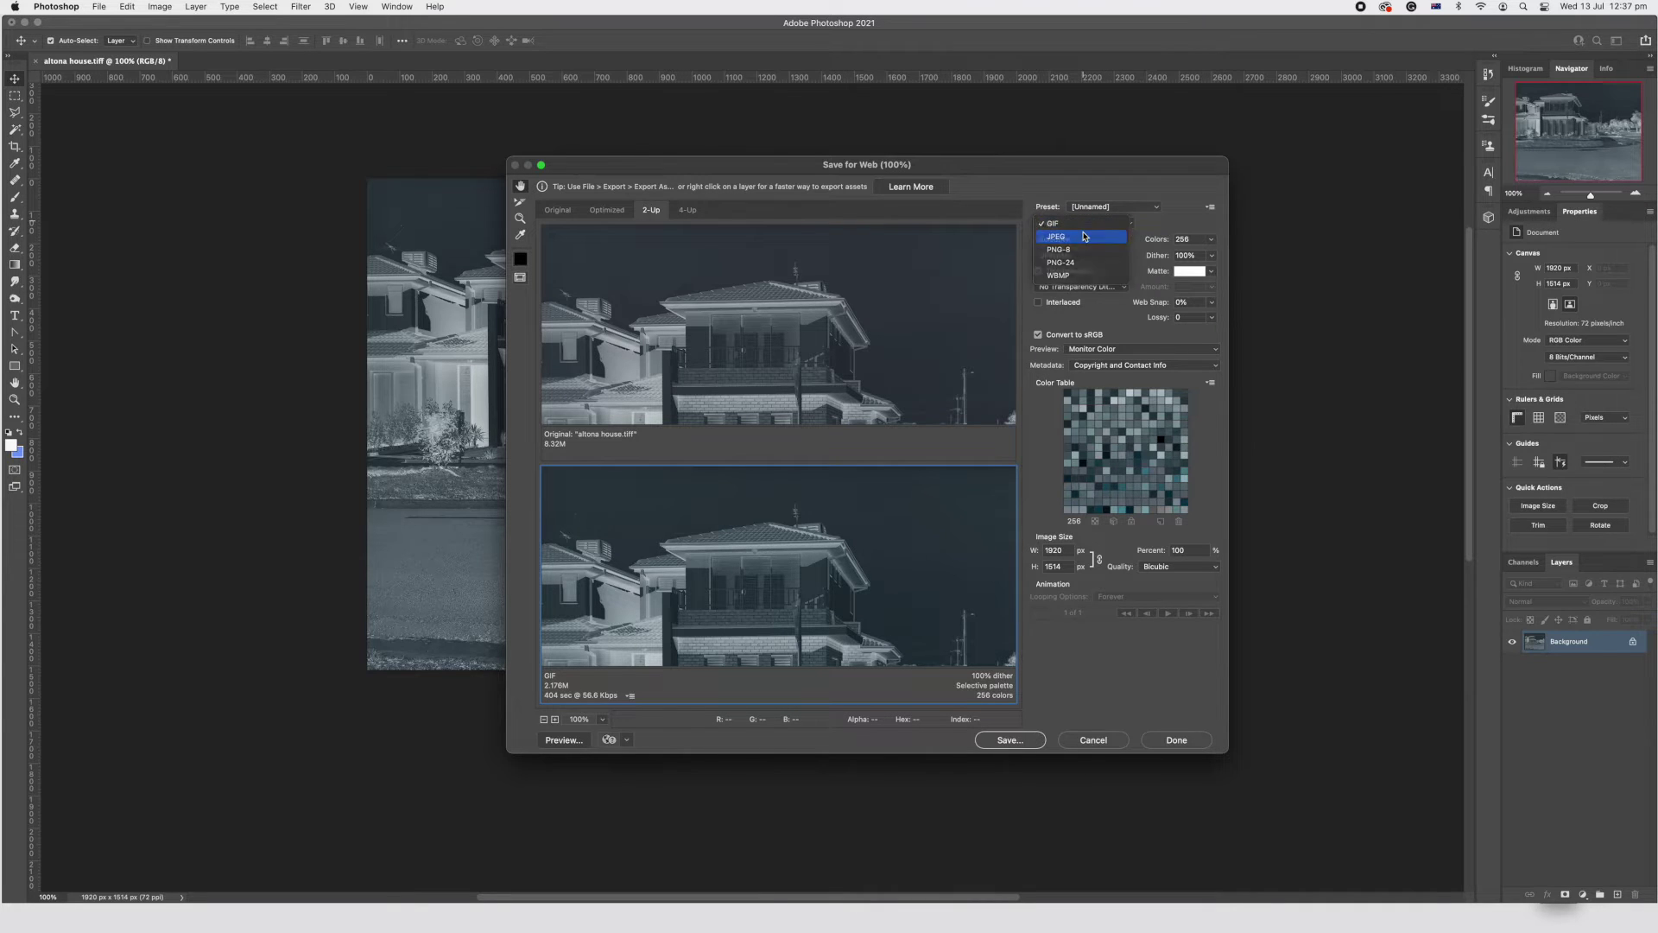
click(1084, 236)
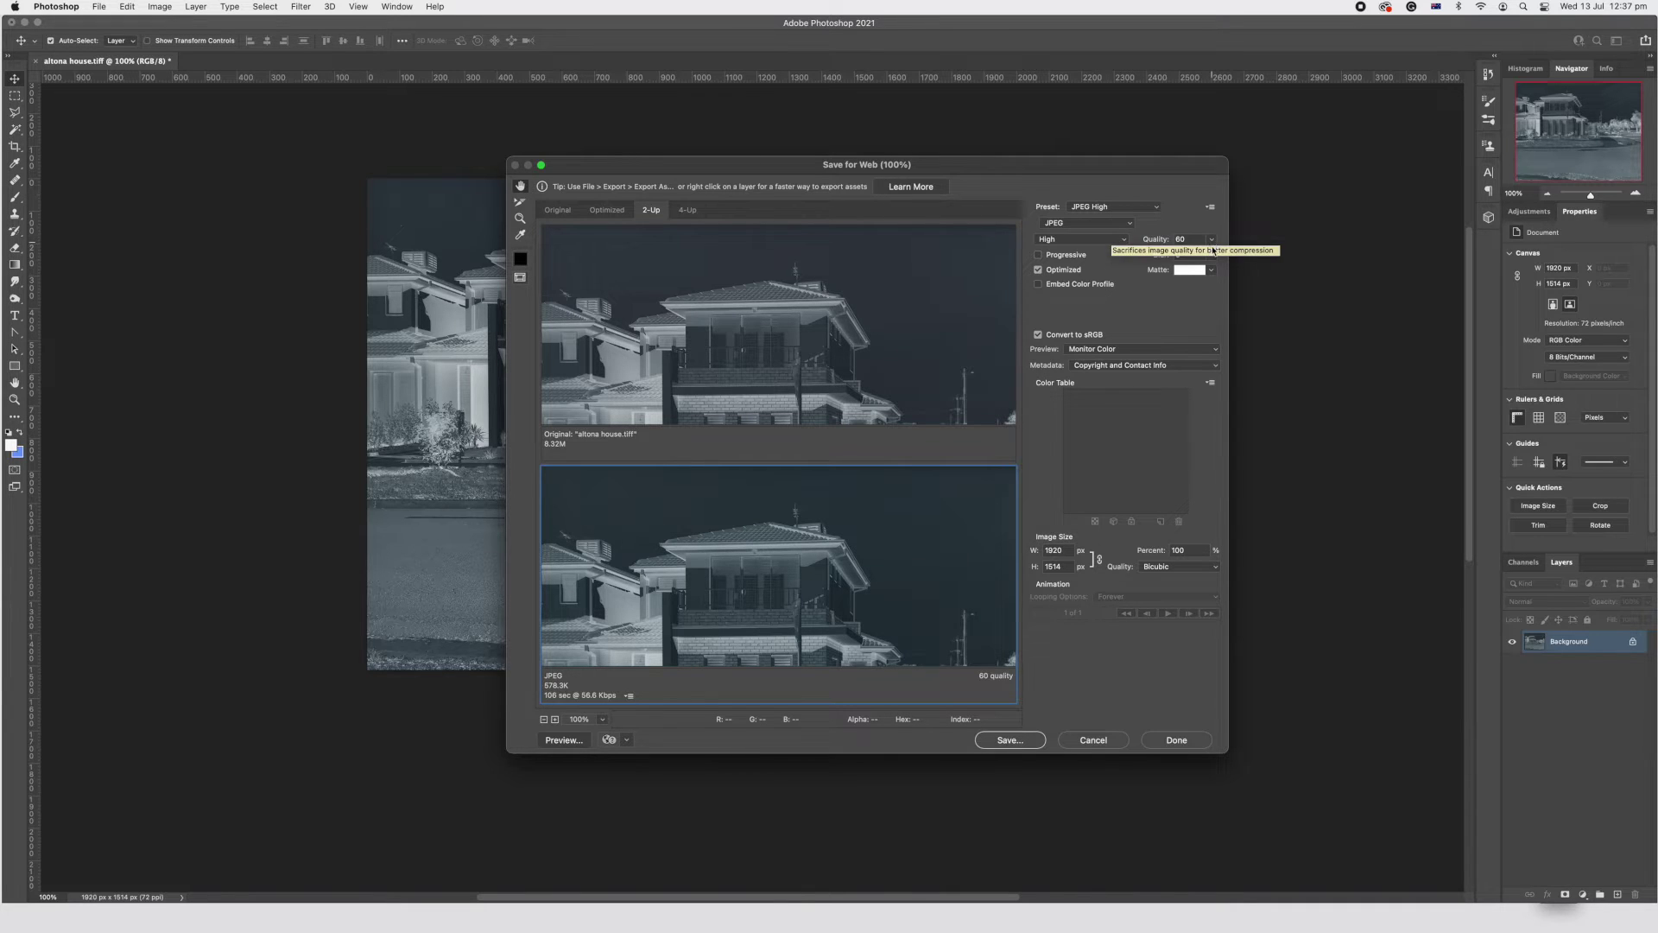
click(1038, 284)
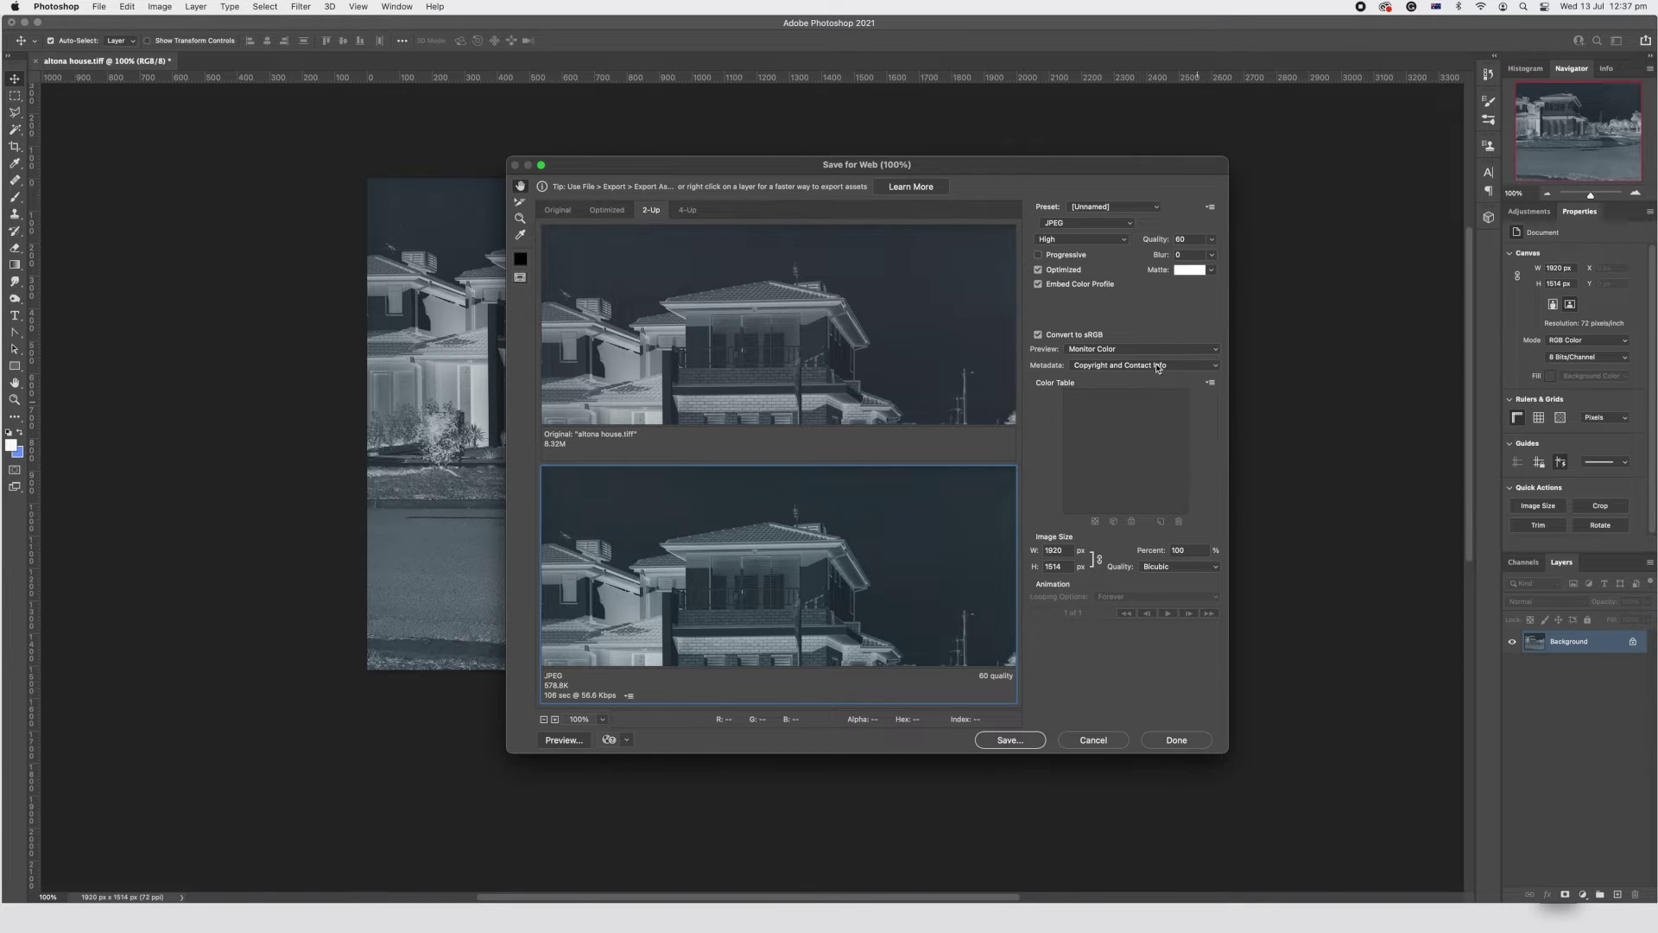
click(1171, 350)
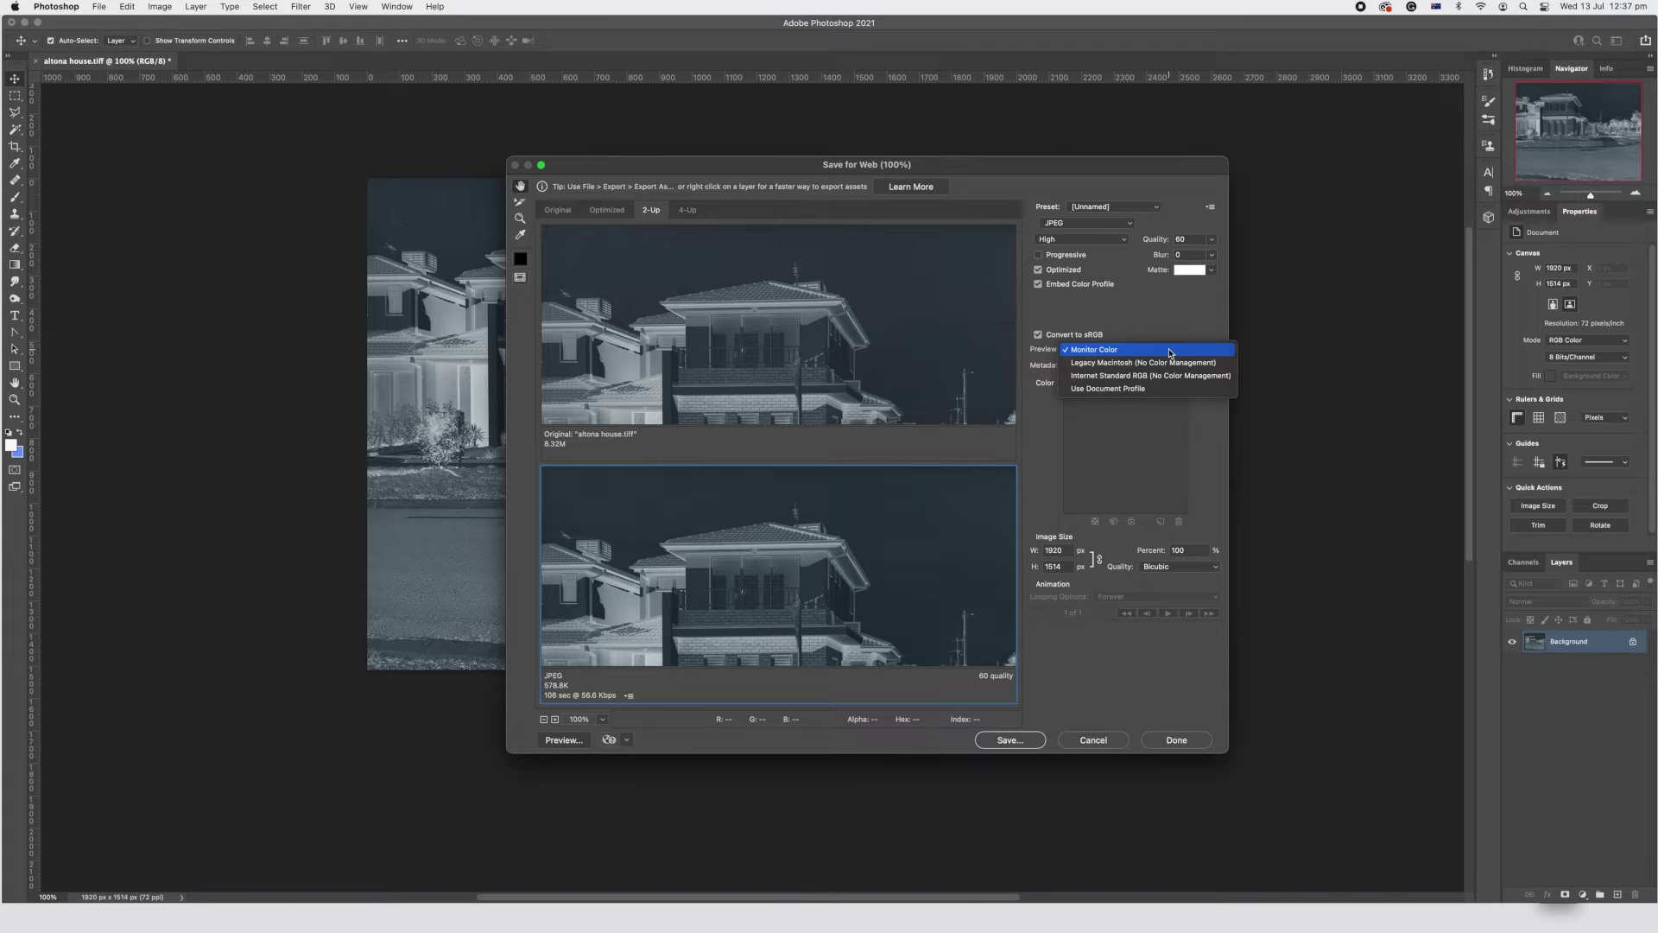
click(1162, 389)
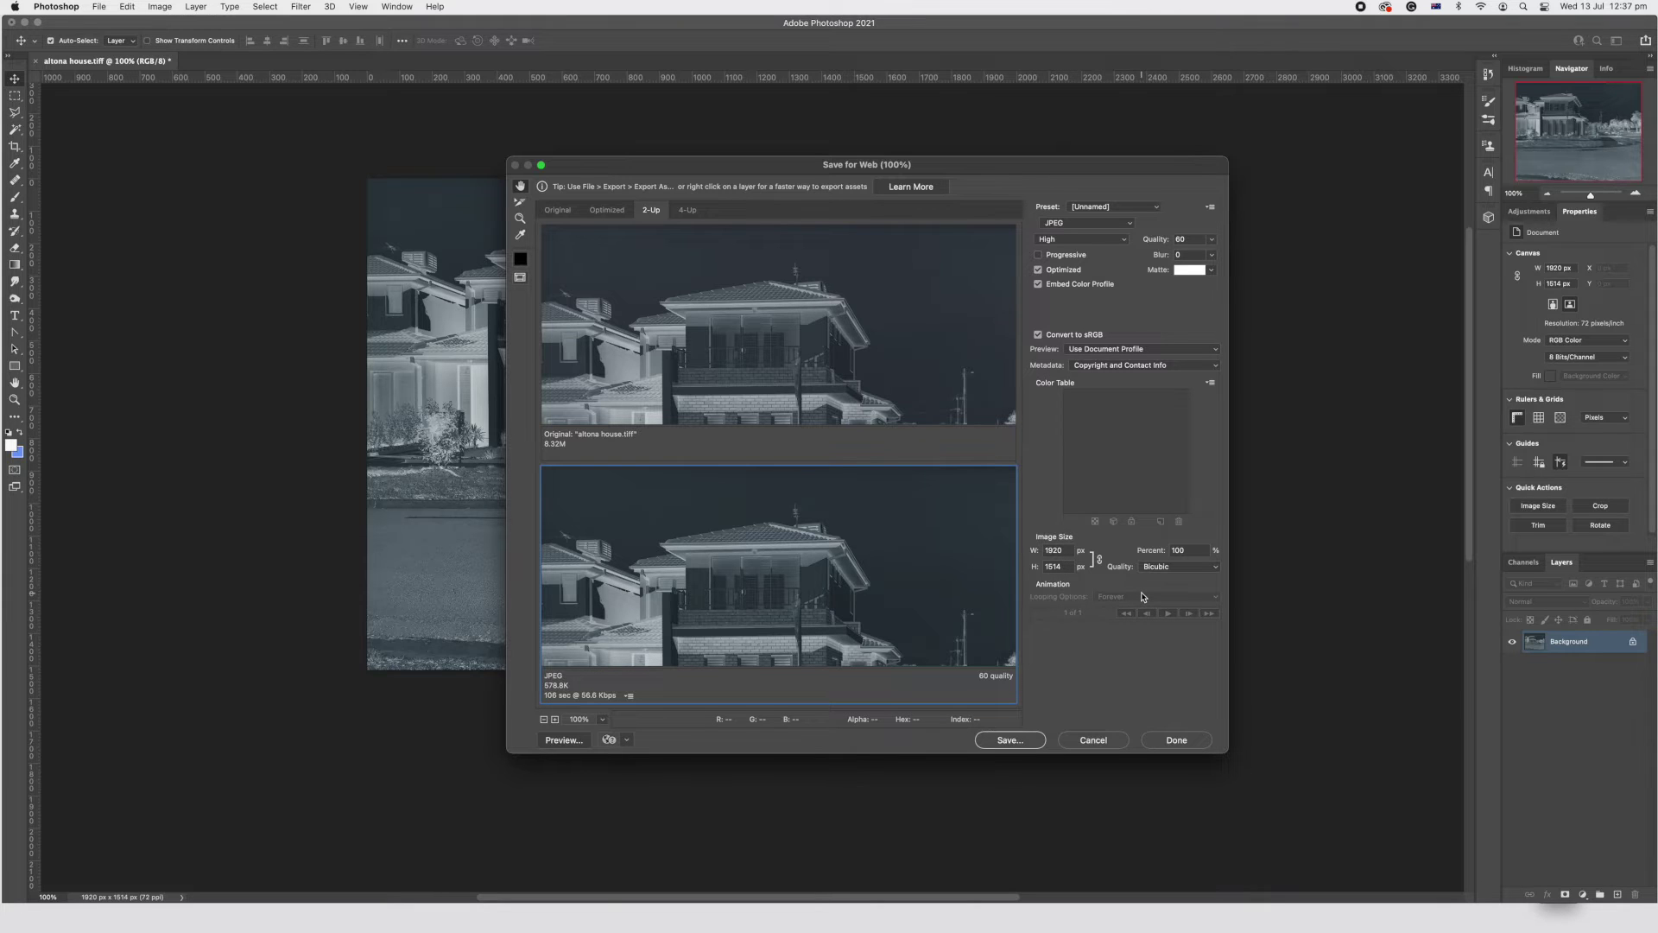
Lower the web export's JPEG quality into the Medium range.
click(603, 720)
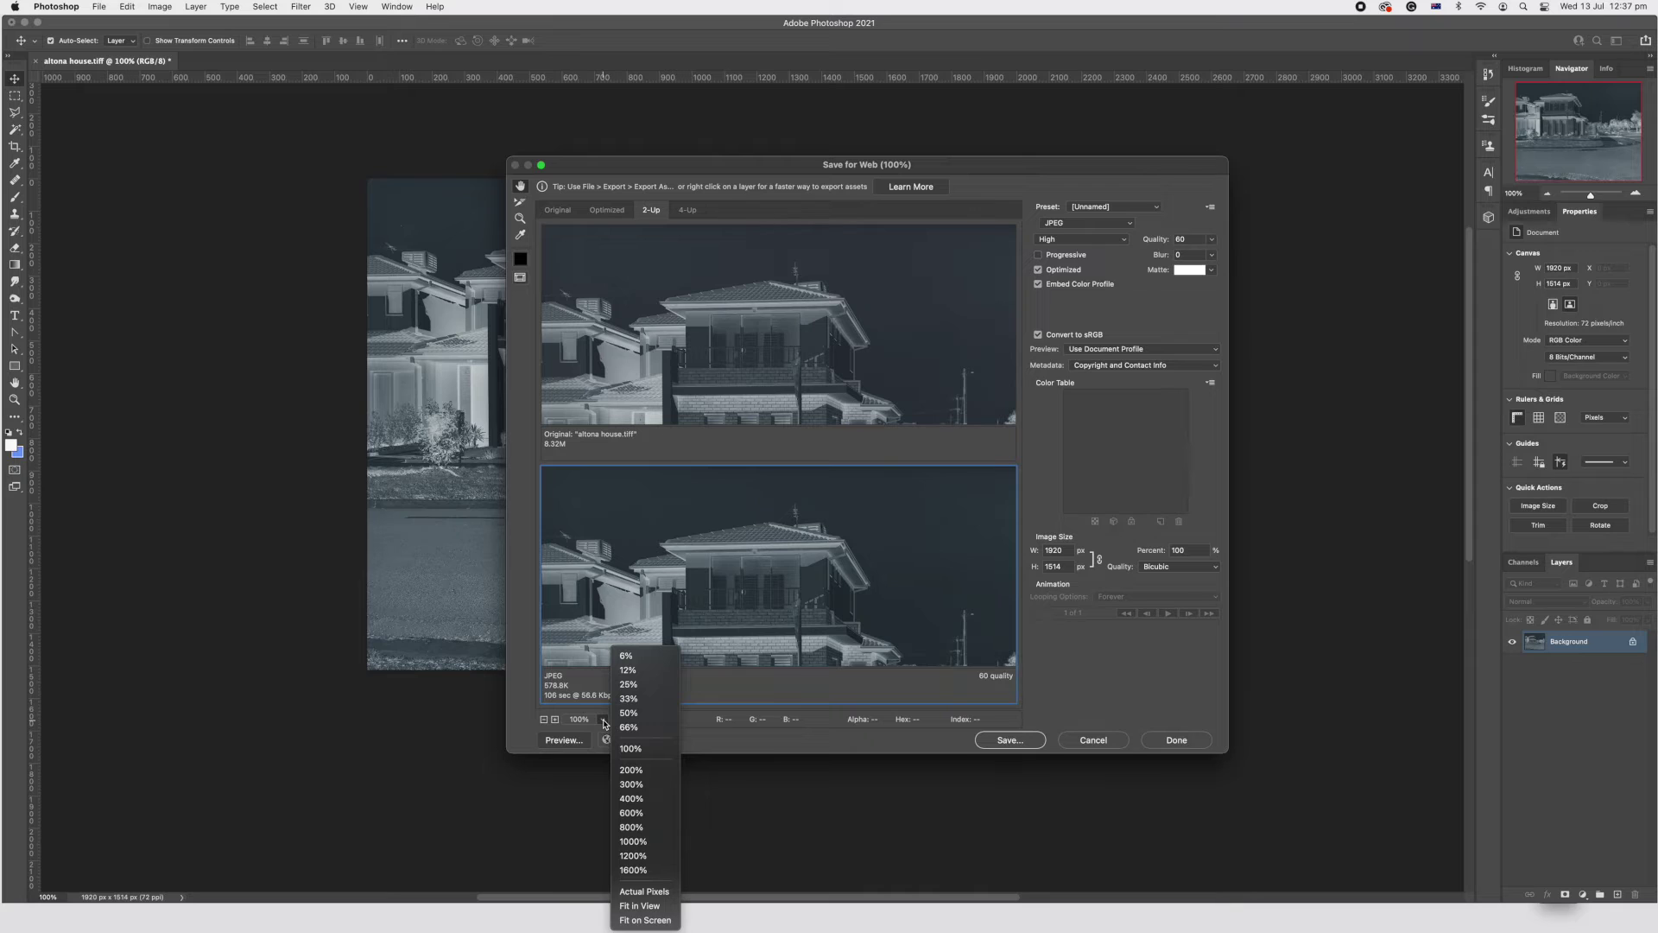
click(603, 722)
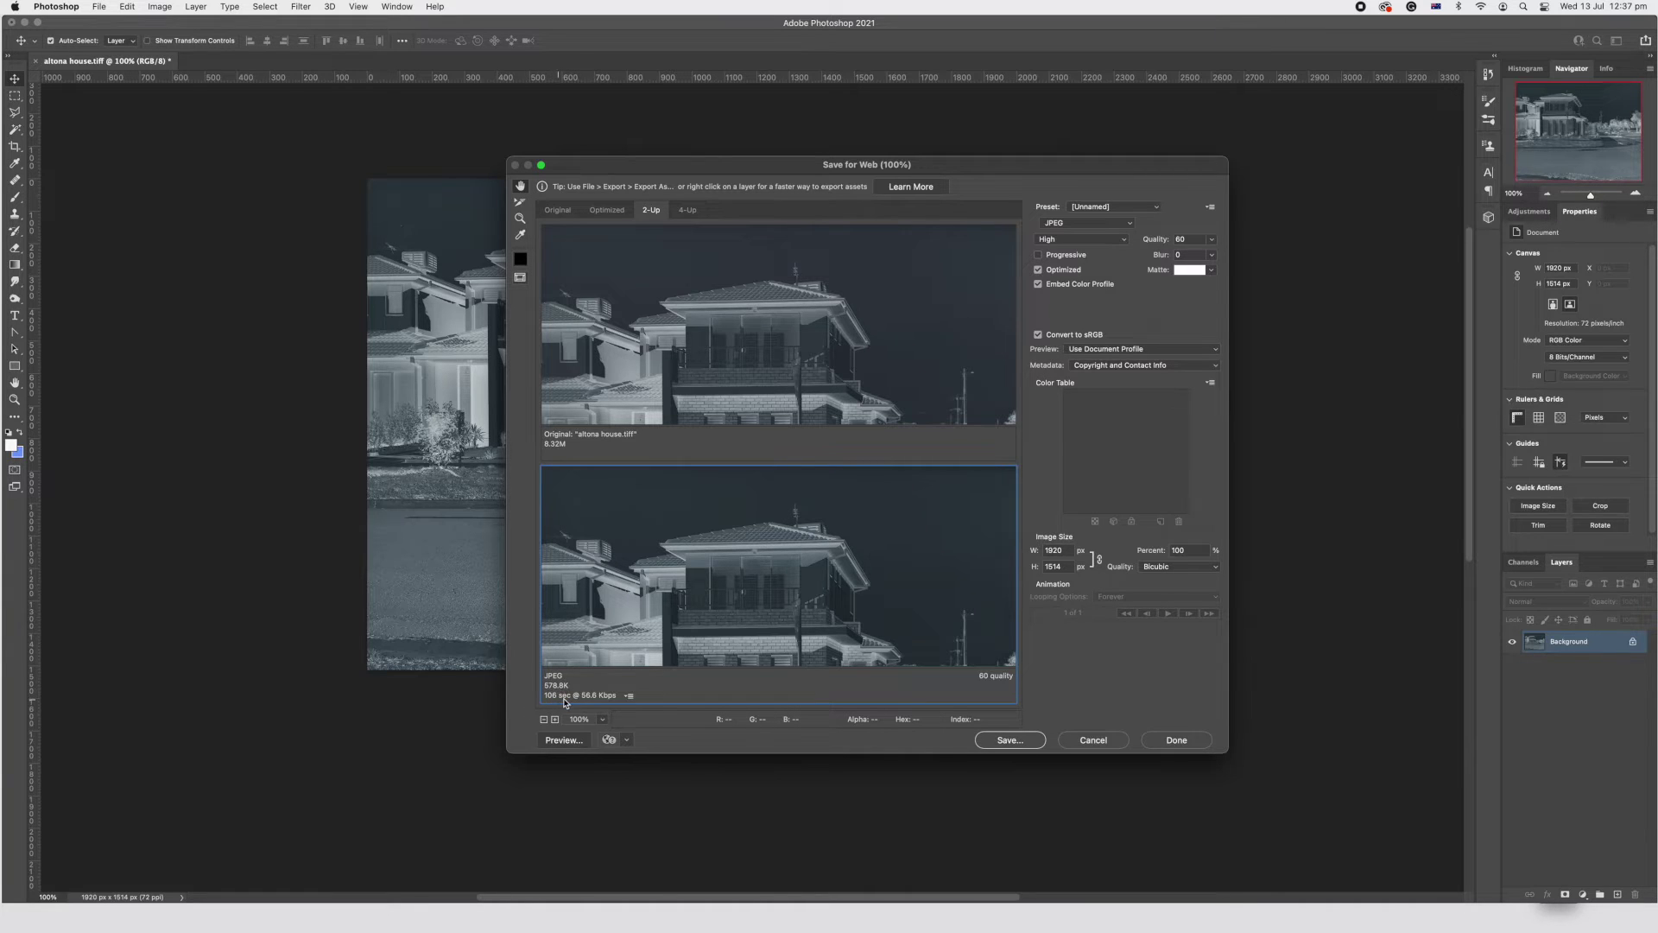
click(1213, 240)
drag(1197, 257, 1177, 258)
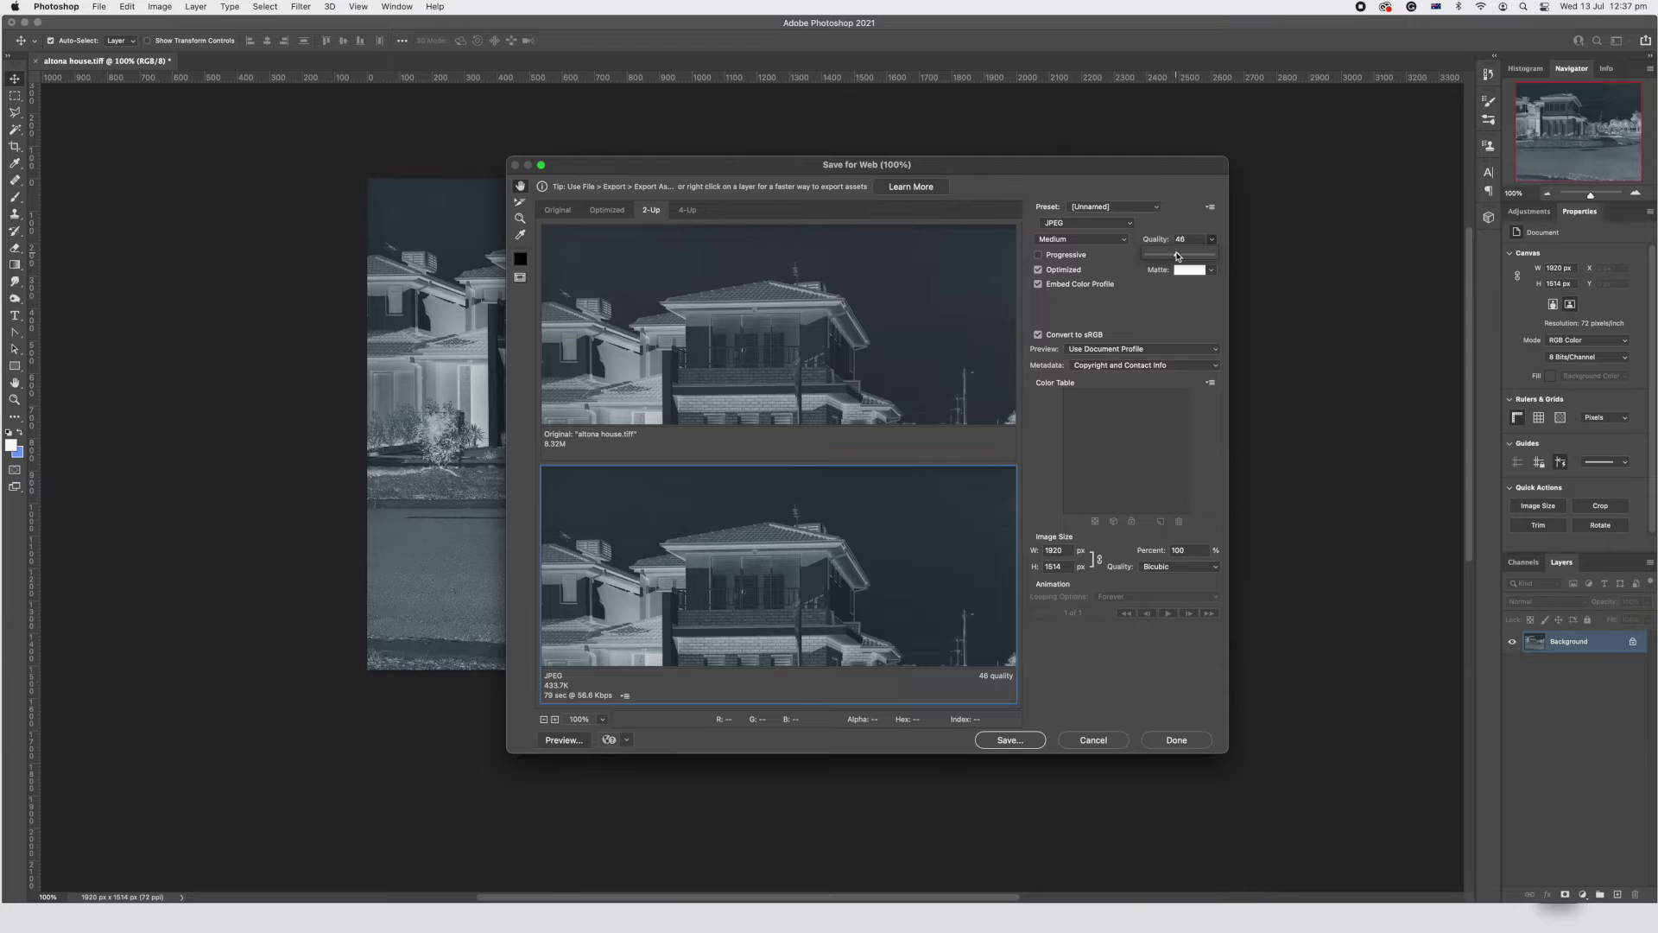
drag(1178, 257, 1172, 257)
drag(1172, 257, 1167, 256)
drag(1166, 256, 1172, 256)
Save the optimized image as altona-house compressed.jpg in the files sizes folder and compare the two JPEG files in Finder.
click(1013, 740)
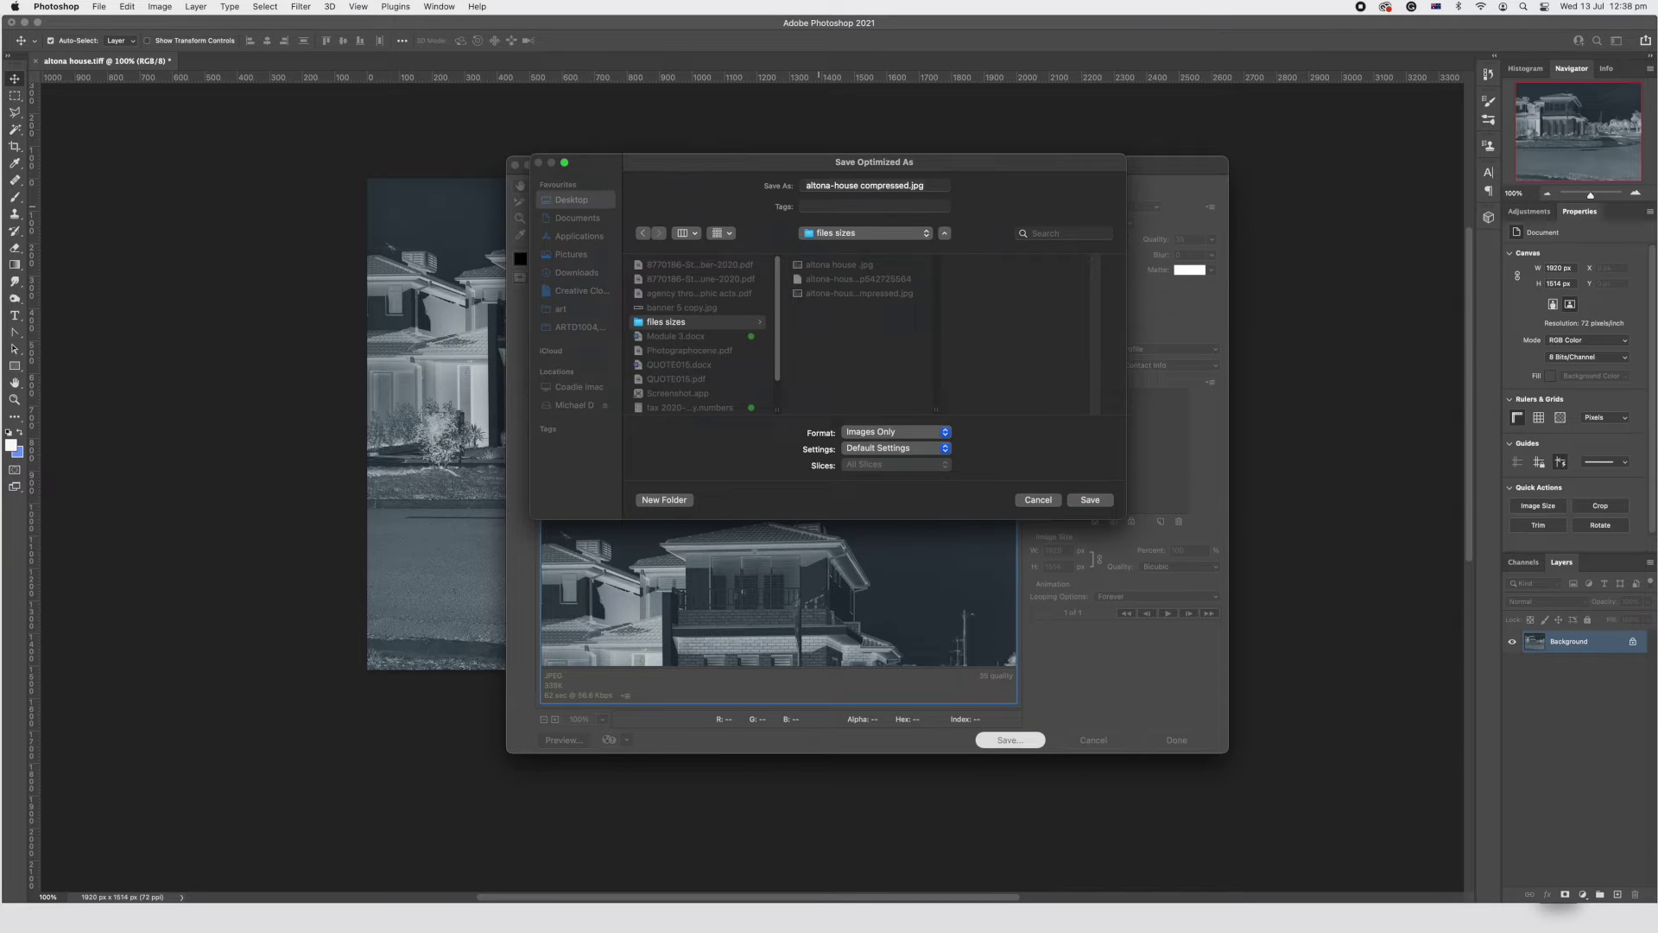
key(Return)
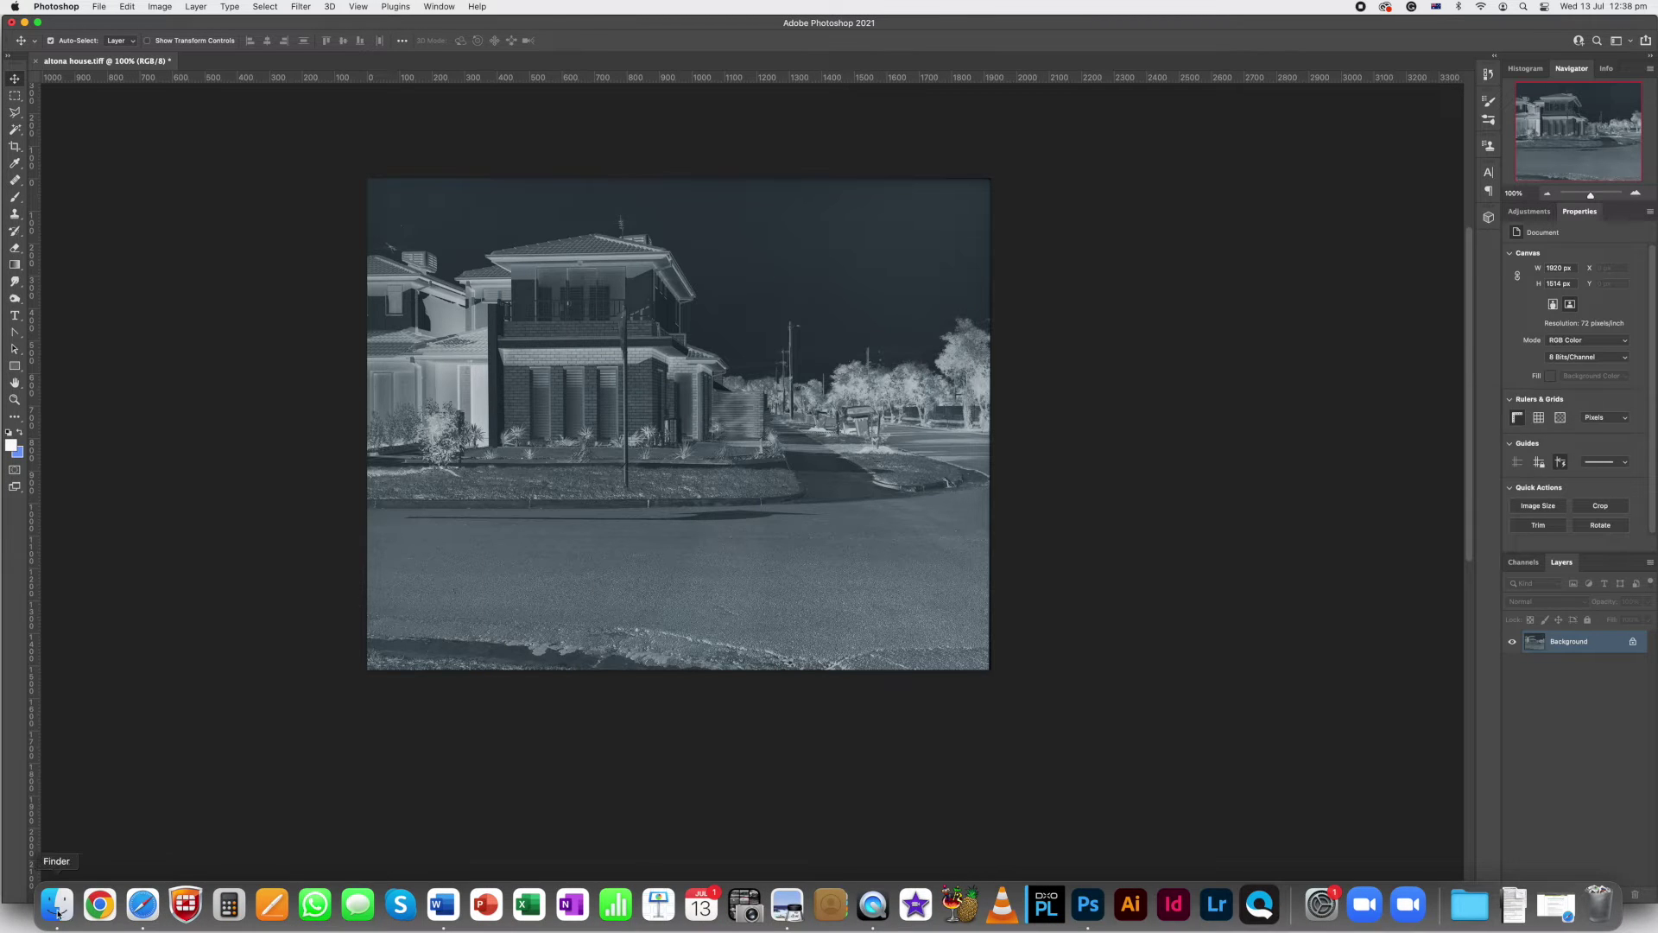
click(57, 907)
drag(961, 413, 670, 406)
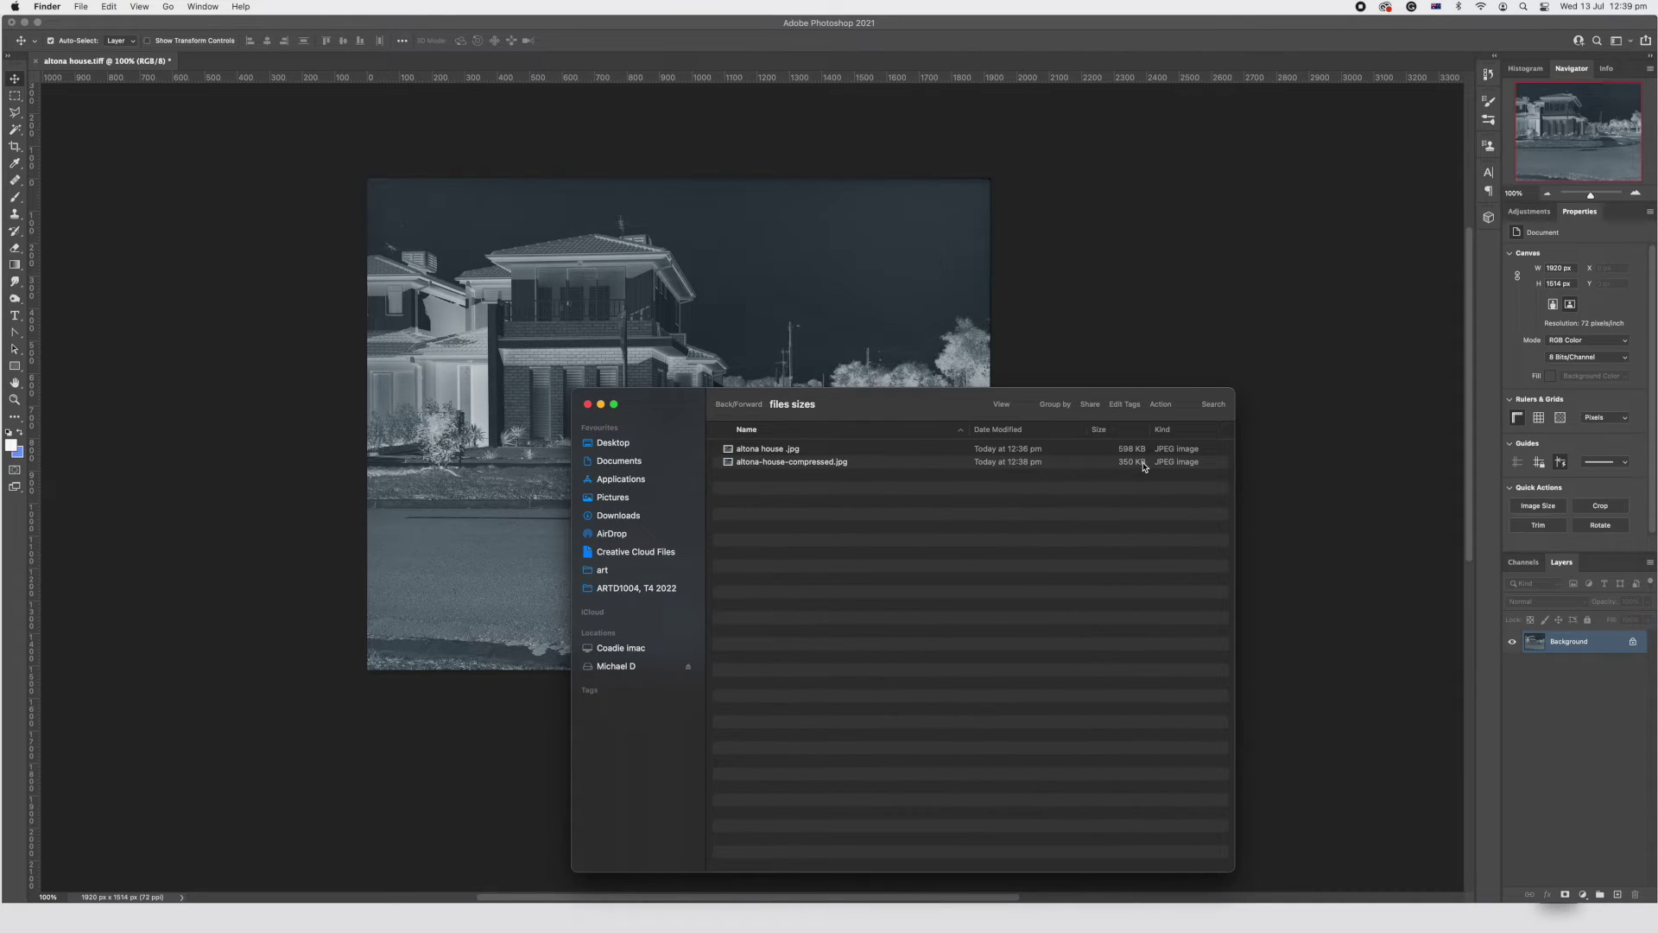
Return to Photoshop and resize the house image to a height of 640 pixels, keeping its proportions and 72 ppi resolution.
click(1235, 310)
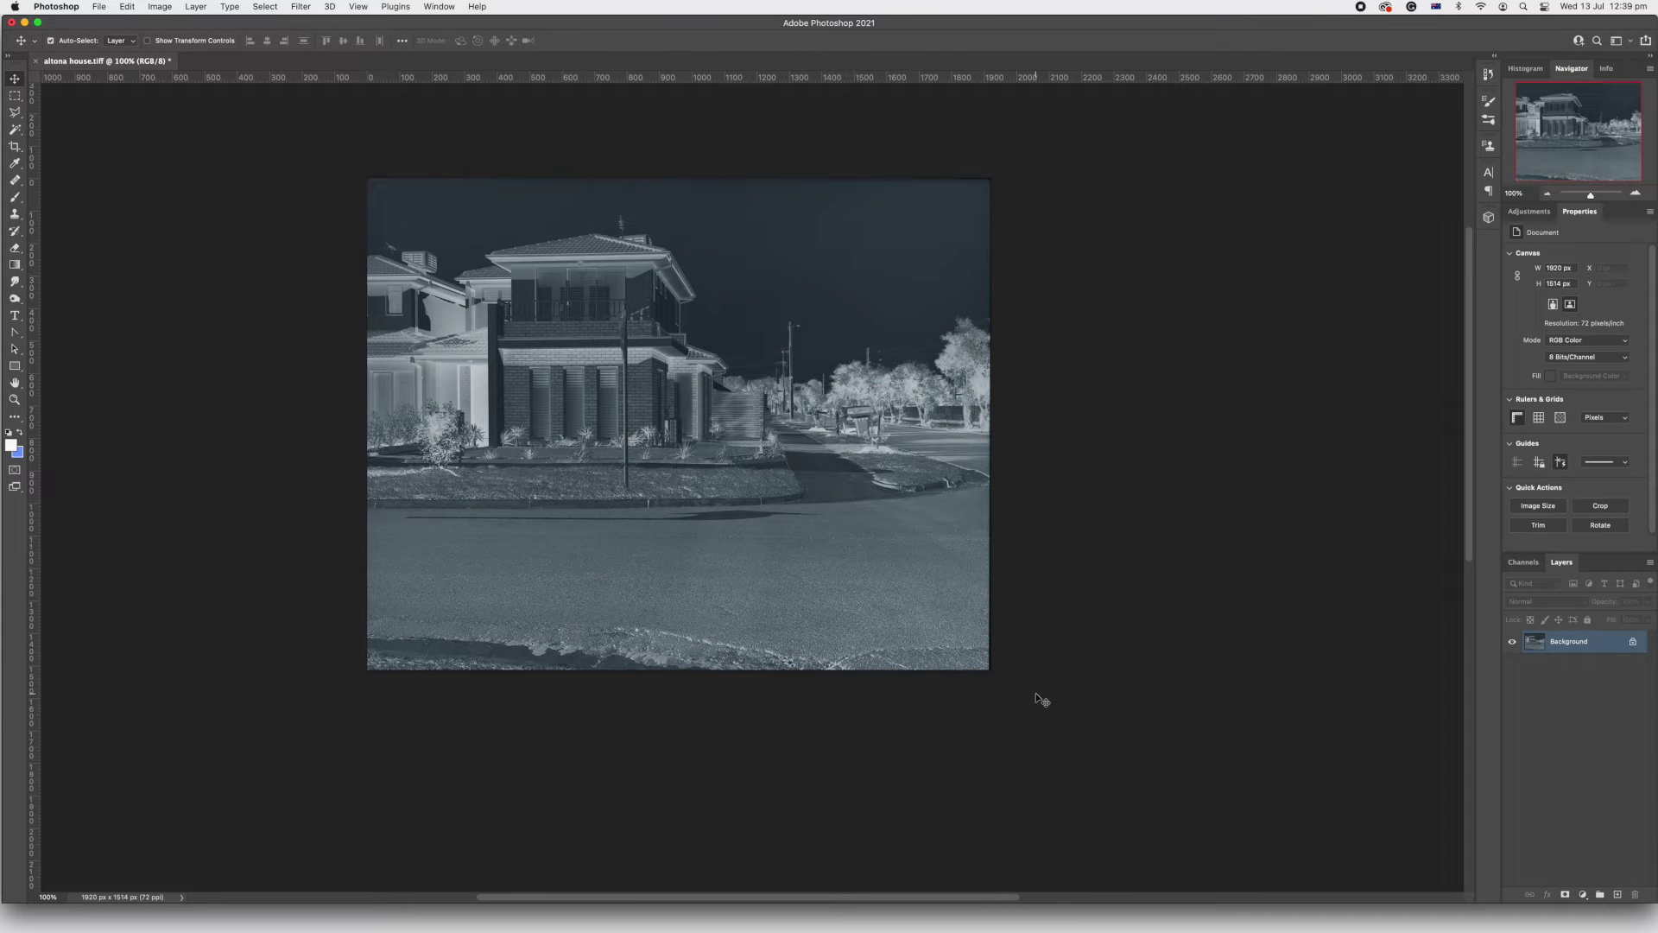
click(163, 10)
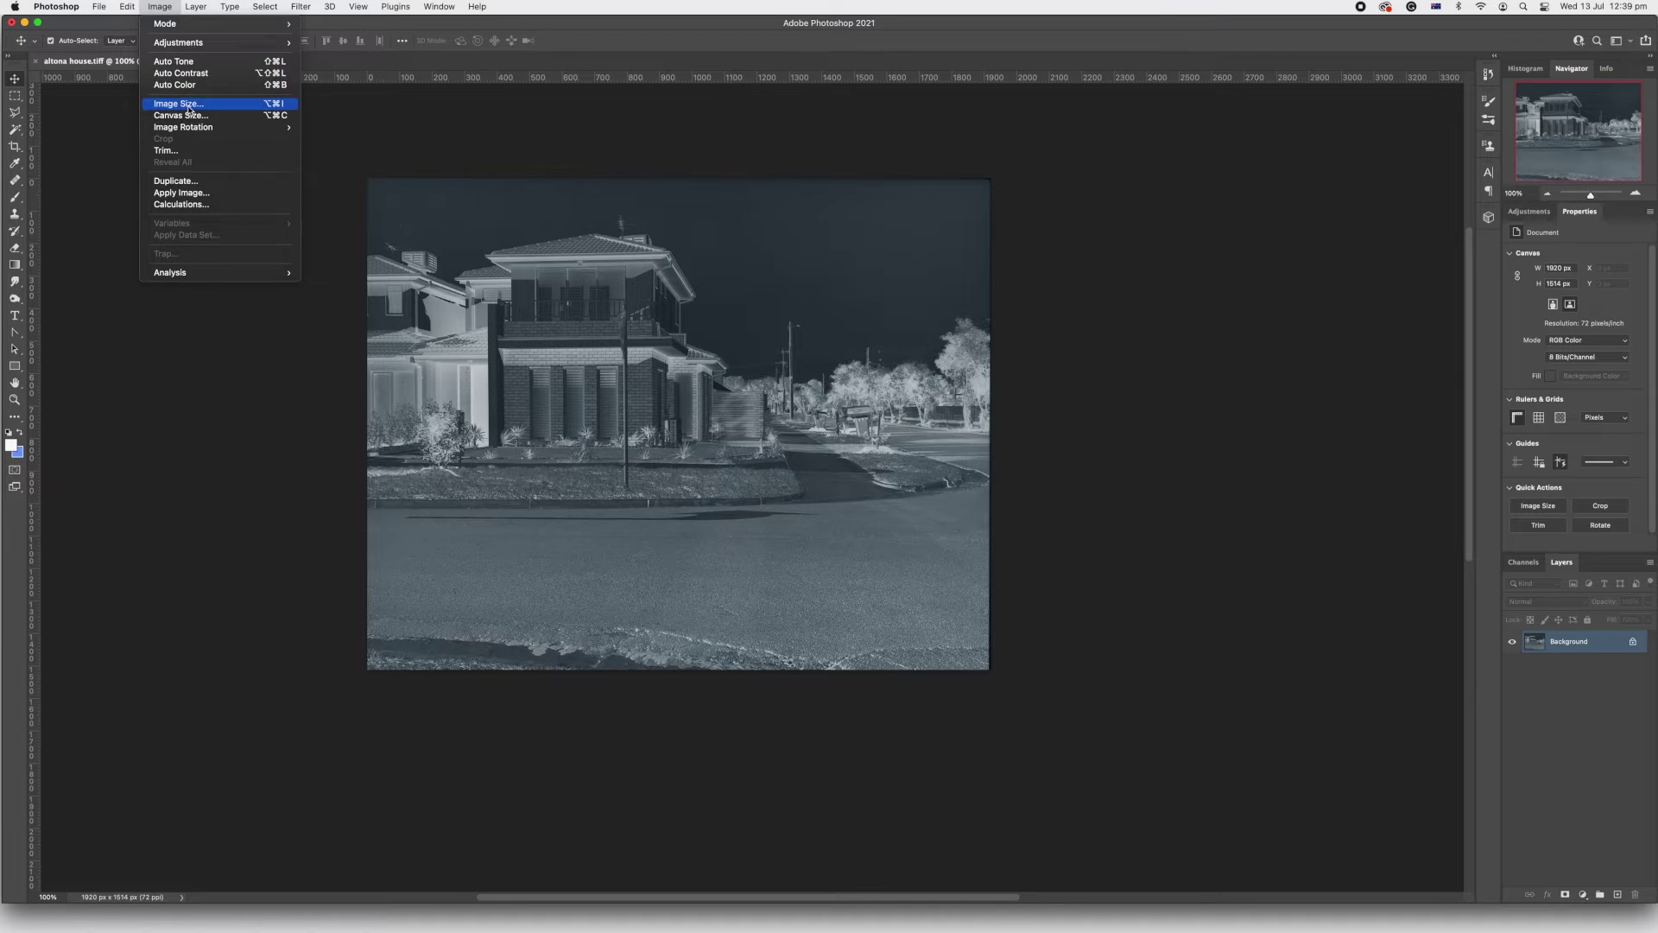
click(182, 101)
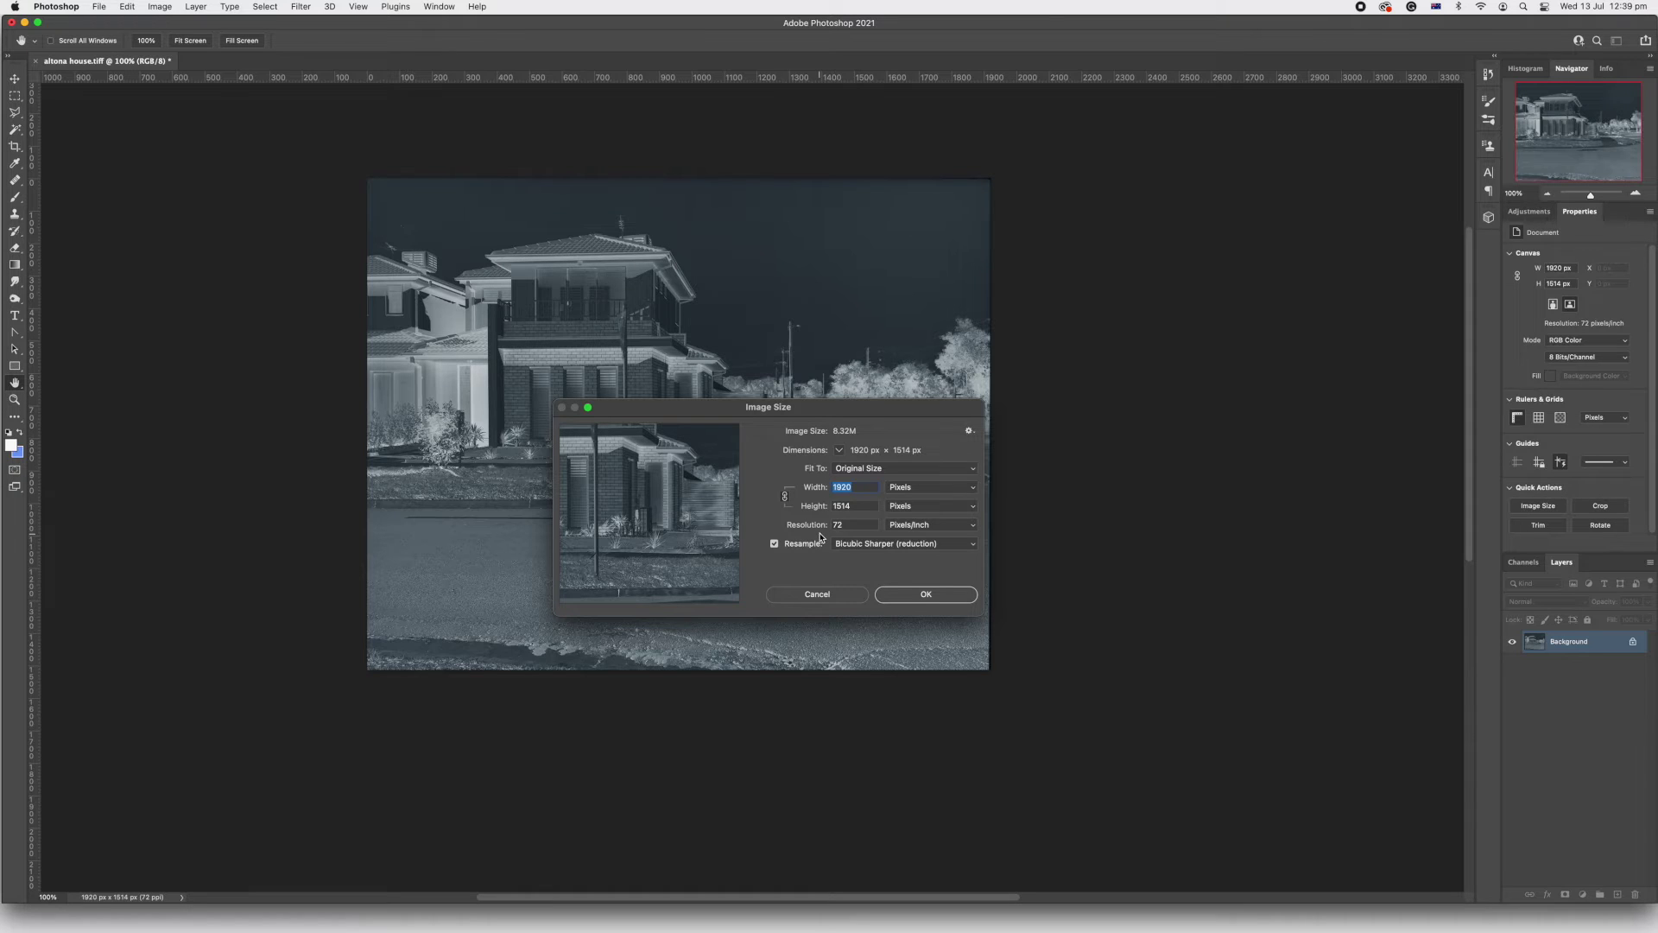
text(36)
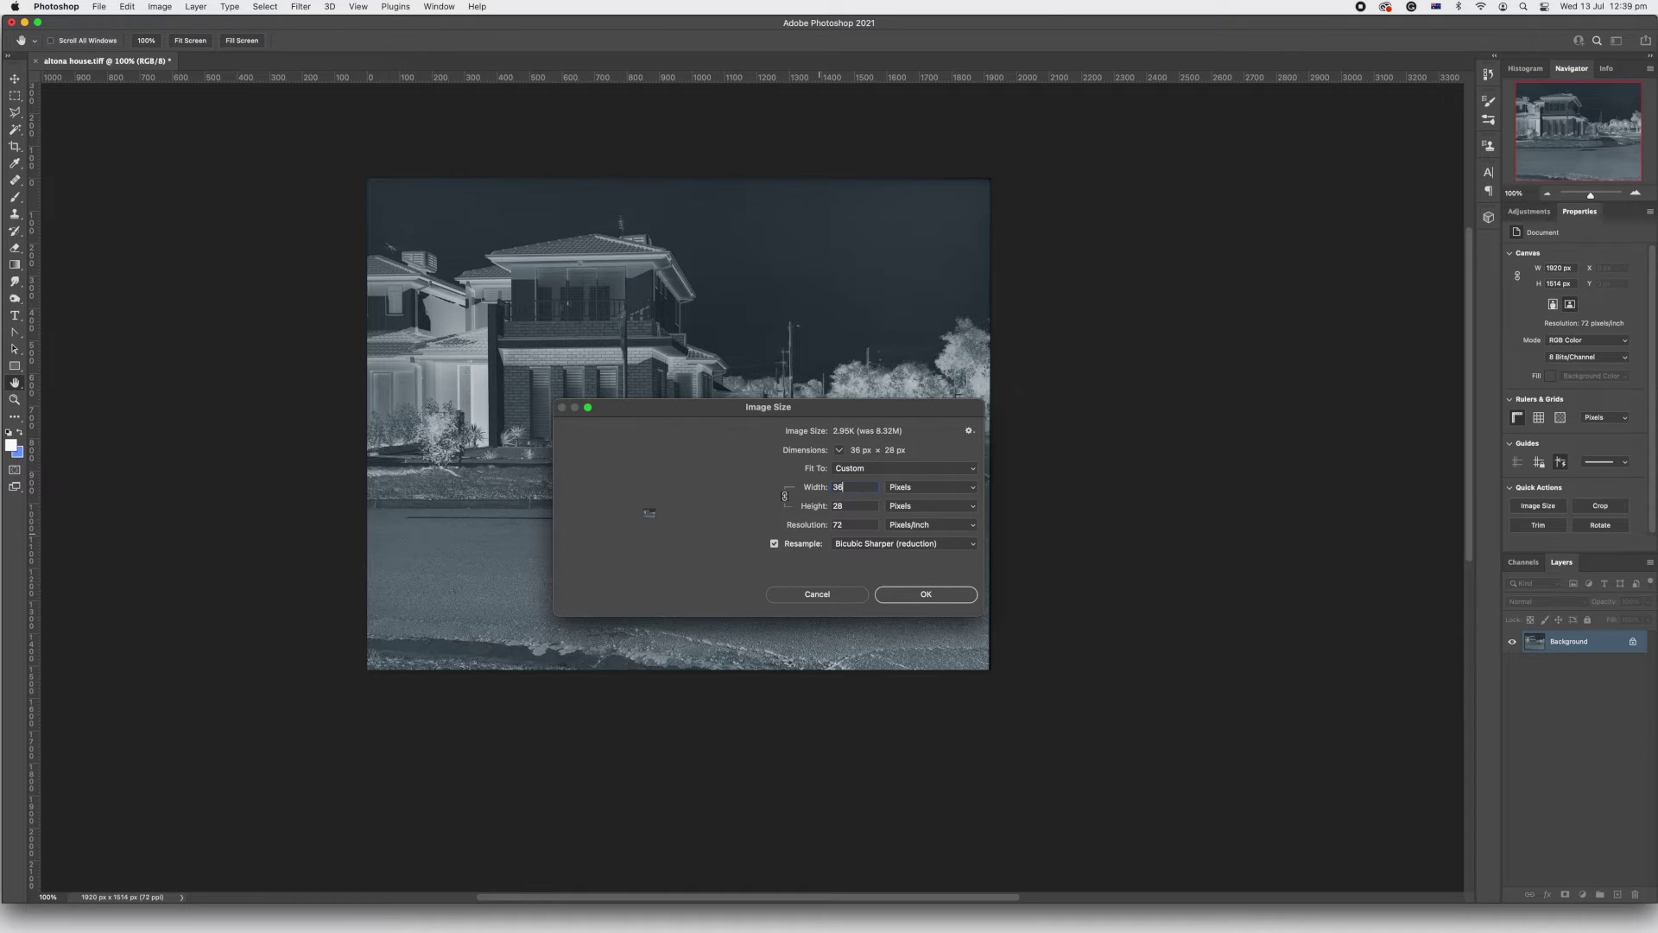
text(0)
click(830, 508)
text(640)
click(923, 596)
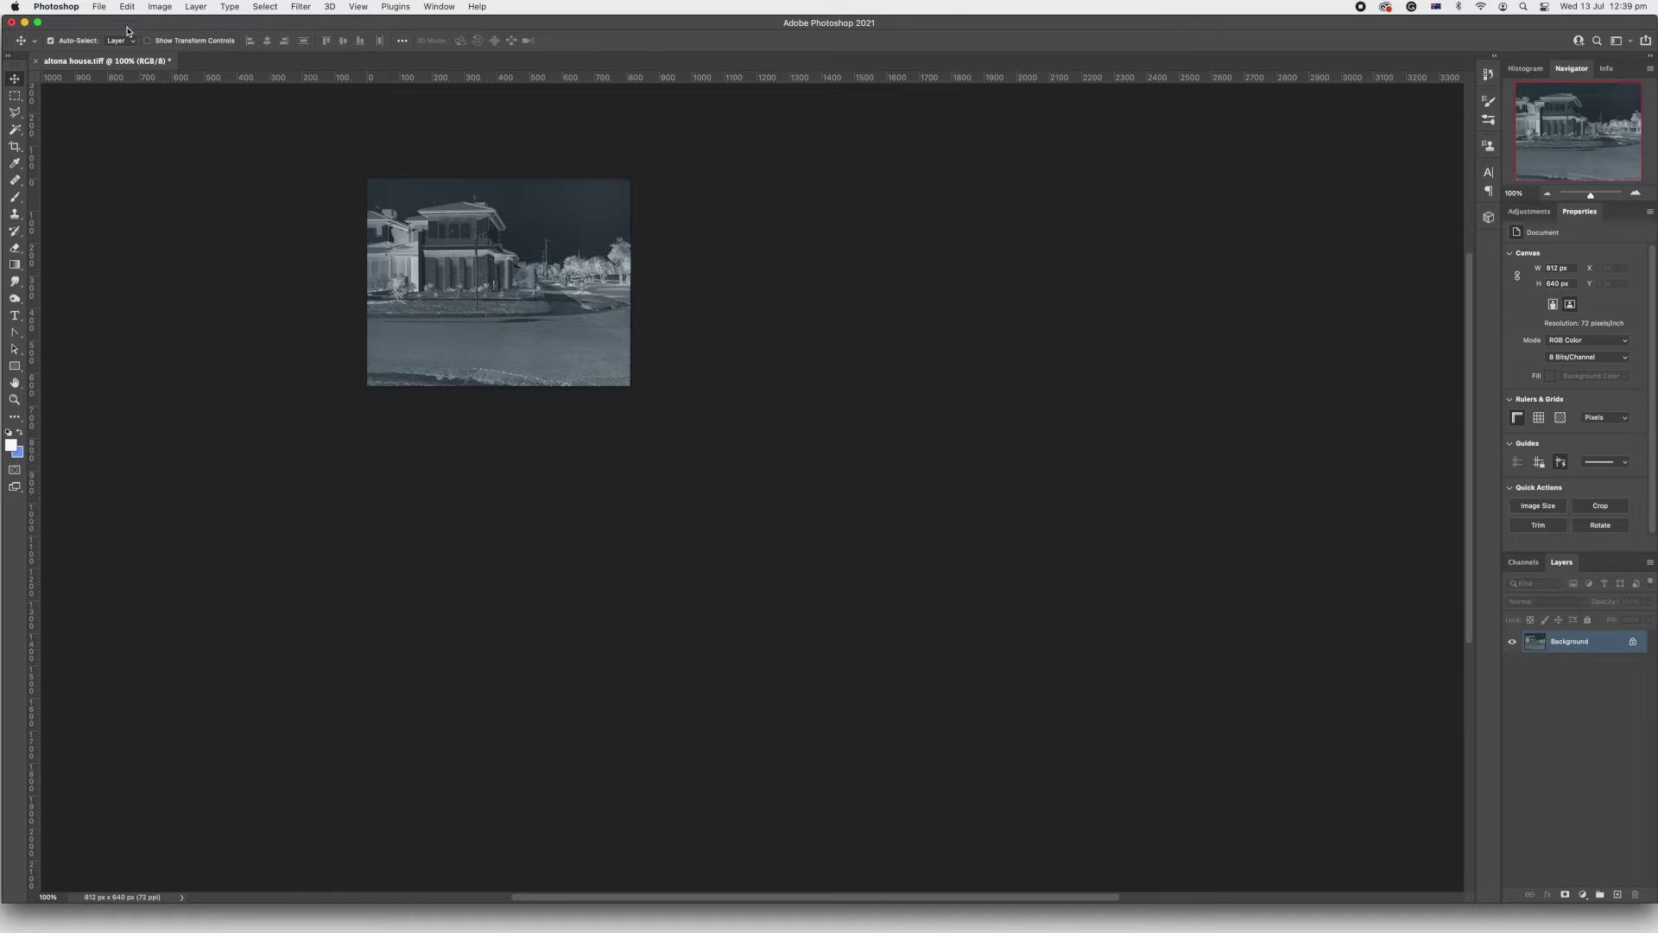
Create a white 72 ppi document 640 pixels high and make its artboard a 360 by 640 pixel portrait.
click(101, 9)
click(308, 167)
key(super+n)
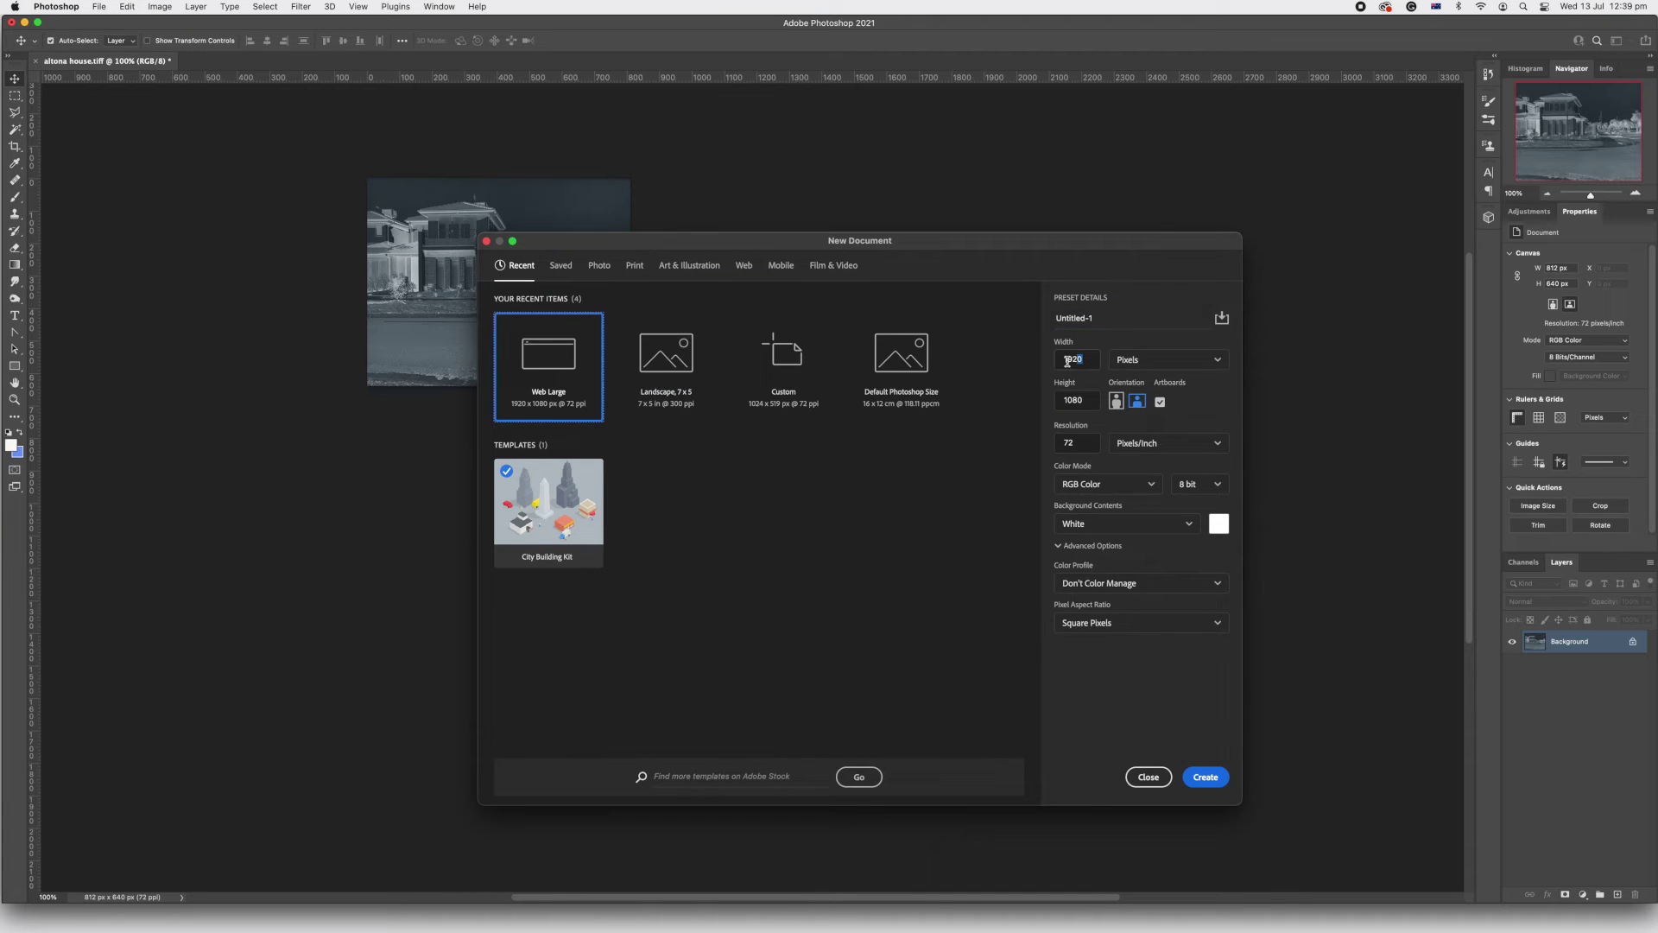
click(1076, 400)
text(640)
click(1203, 777)
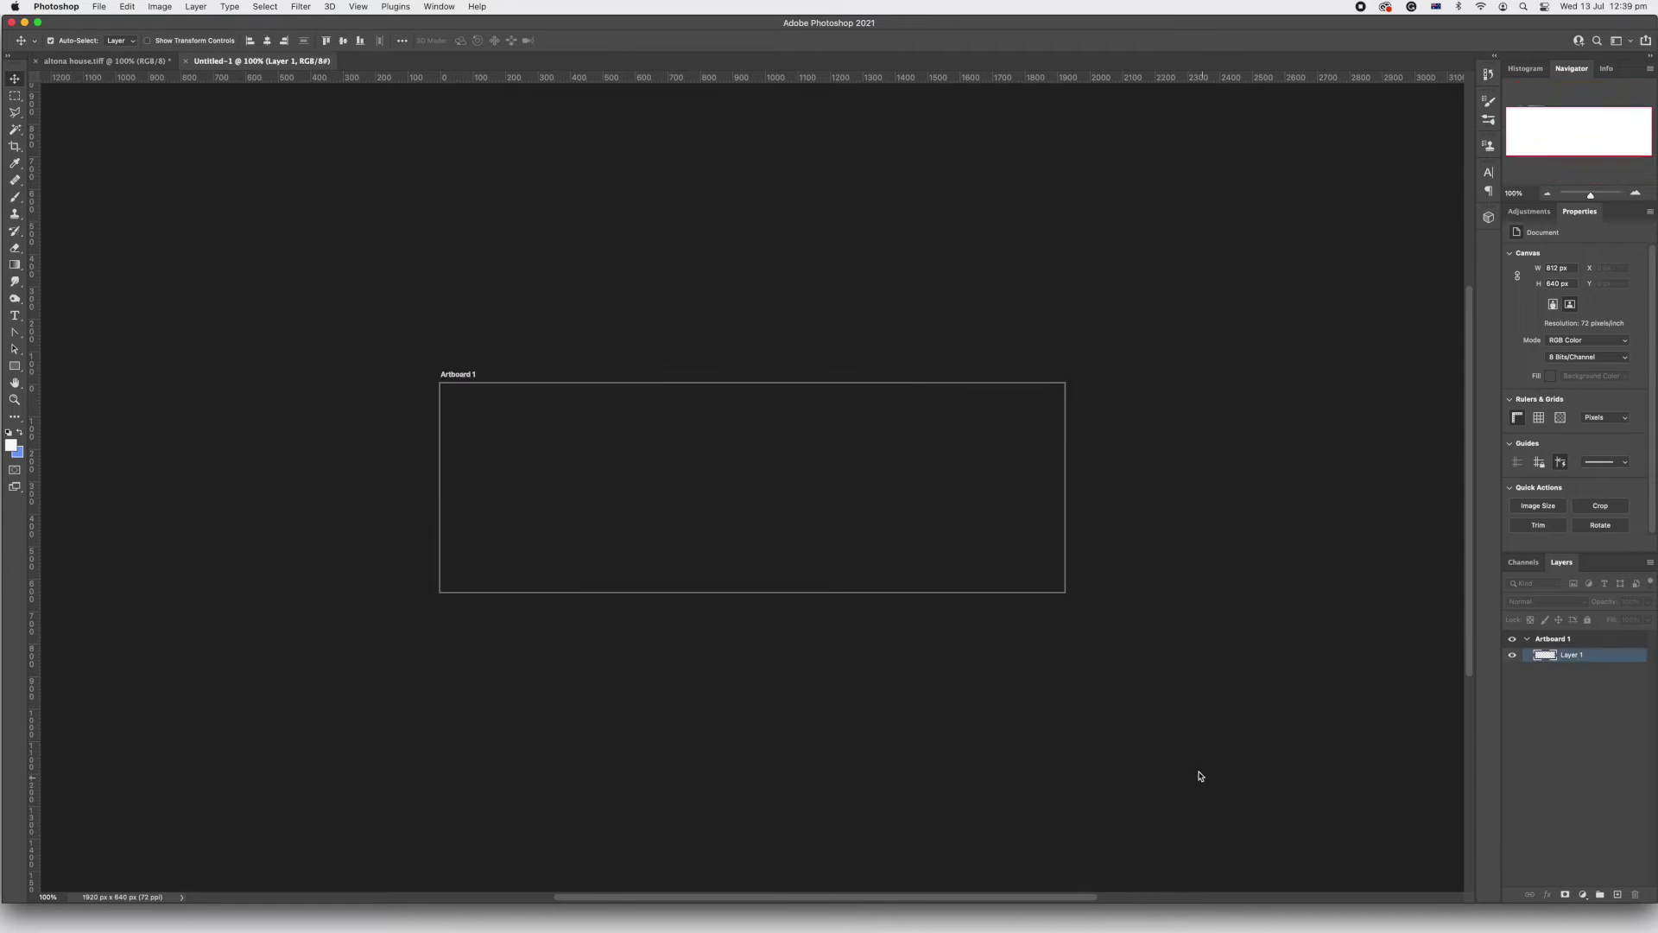
click(1637, 194)
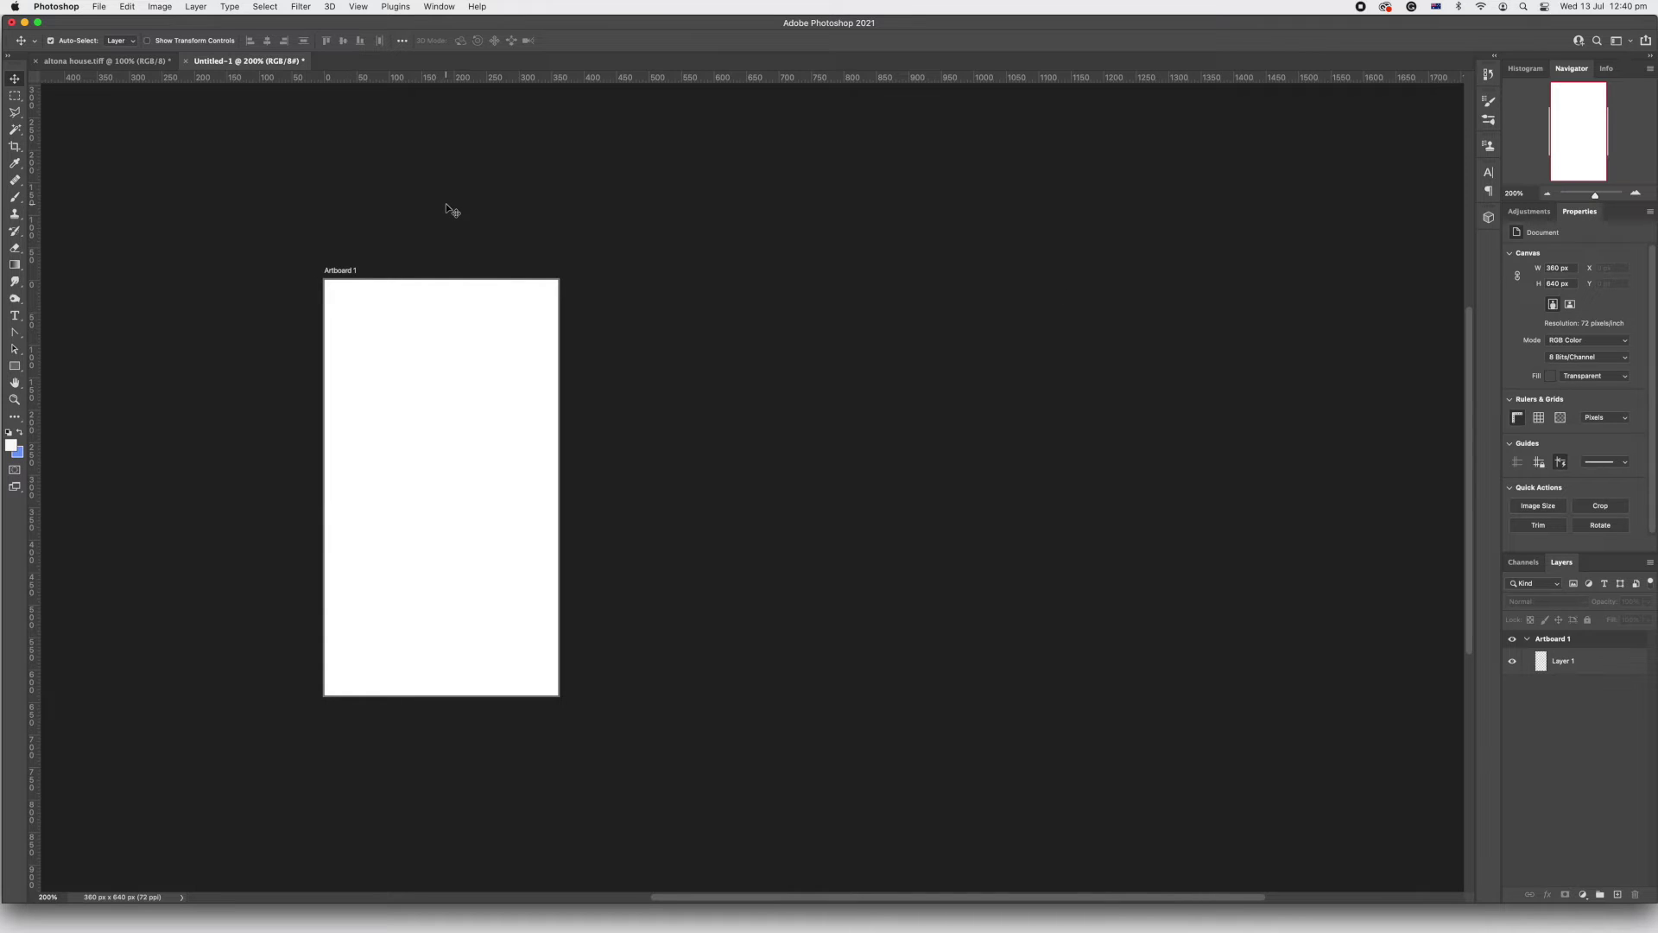
Float the altona house image in its own window, copy it onto the mobile artboard, and position it to fill the artboard.
click(68, 62)
drag(68, 62, 1126, 254)
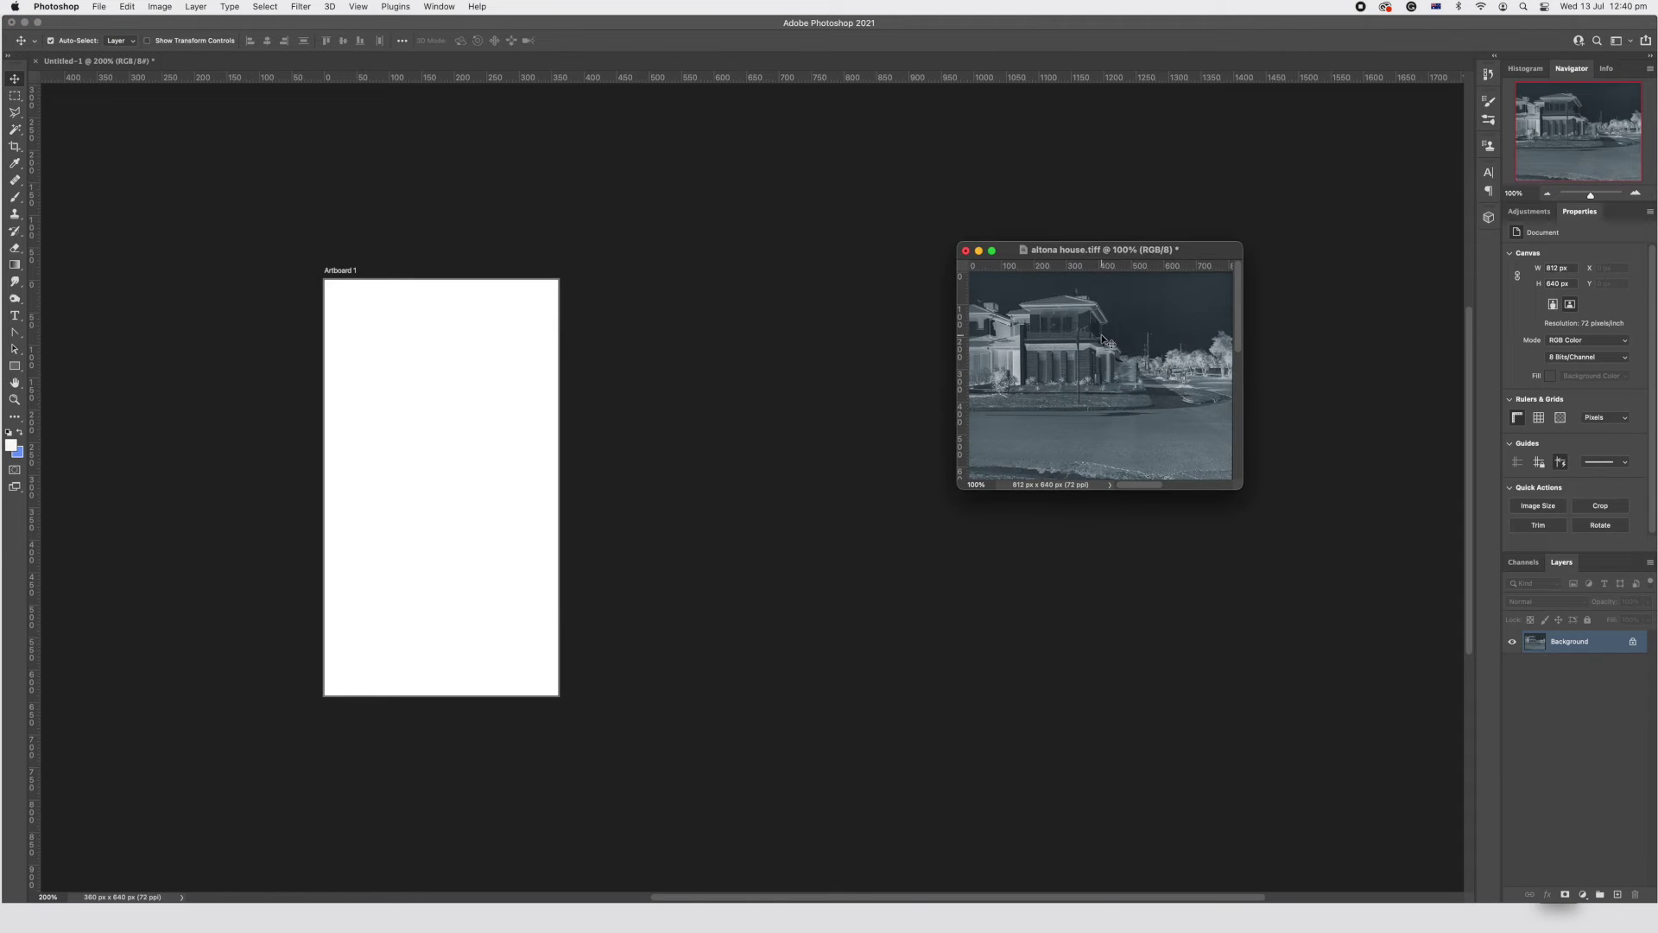
drag(522, 443, 458, 531)
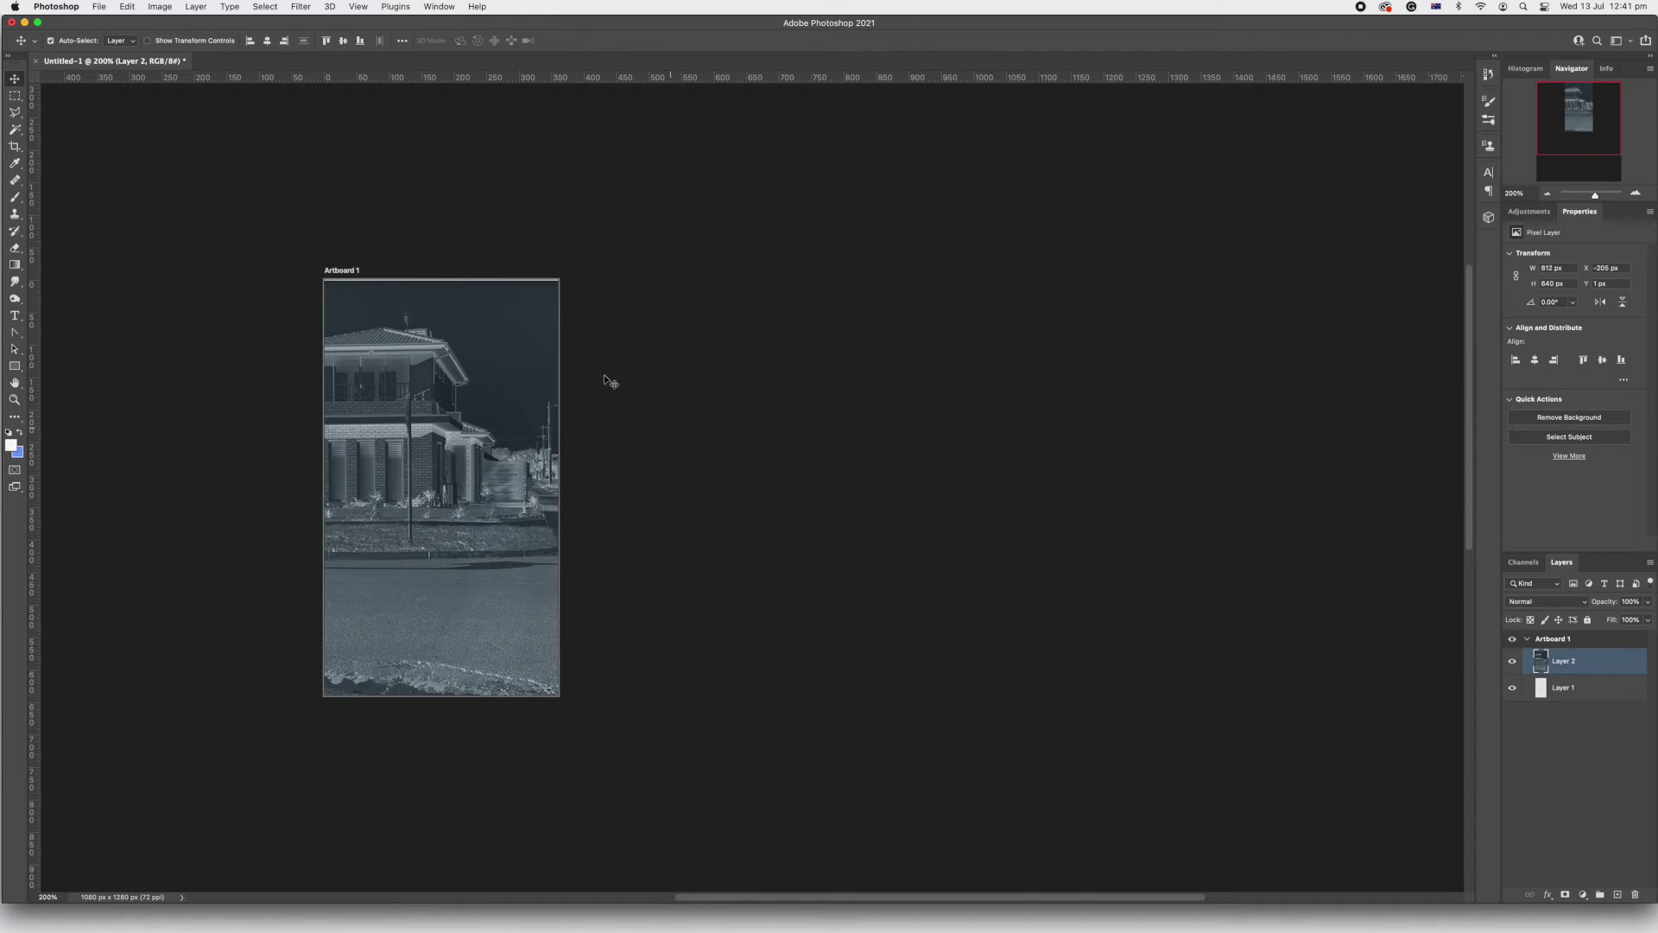
Open Save for Web for the mobile artboard and raise the JPEG quality to 85.
click(108, 11)
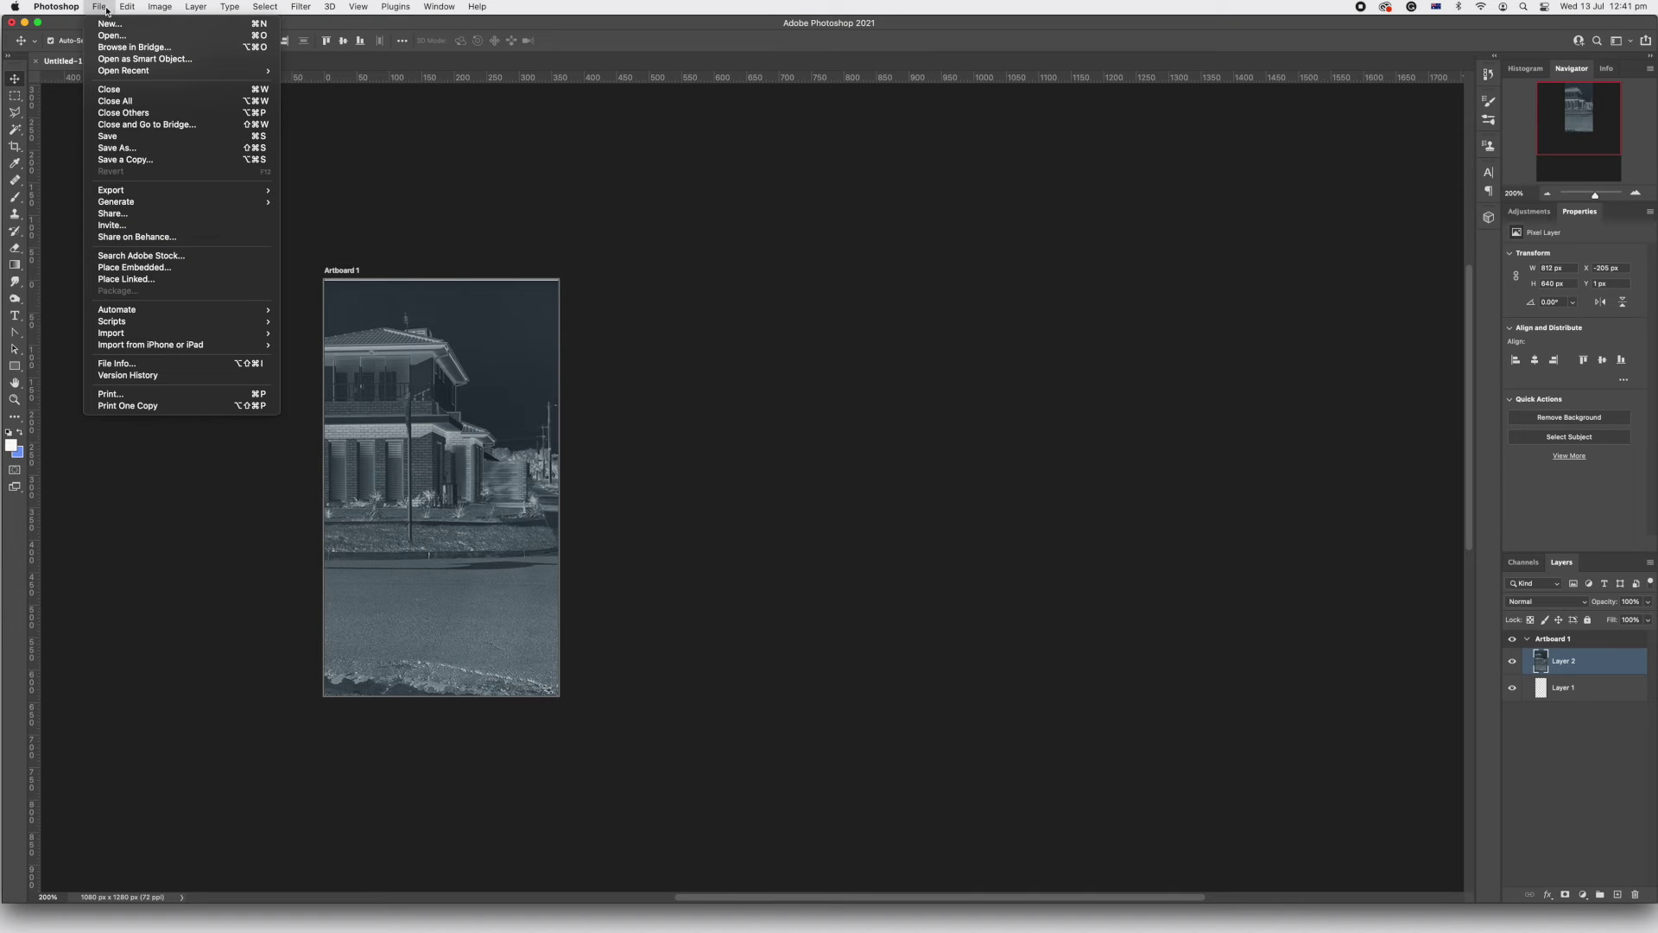
mouse_move(128, 190)
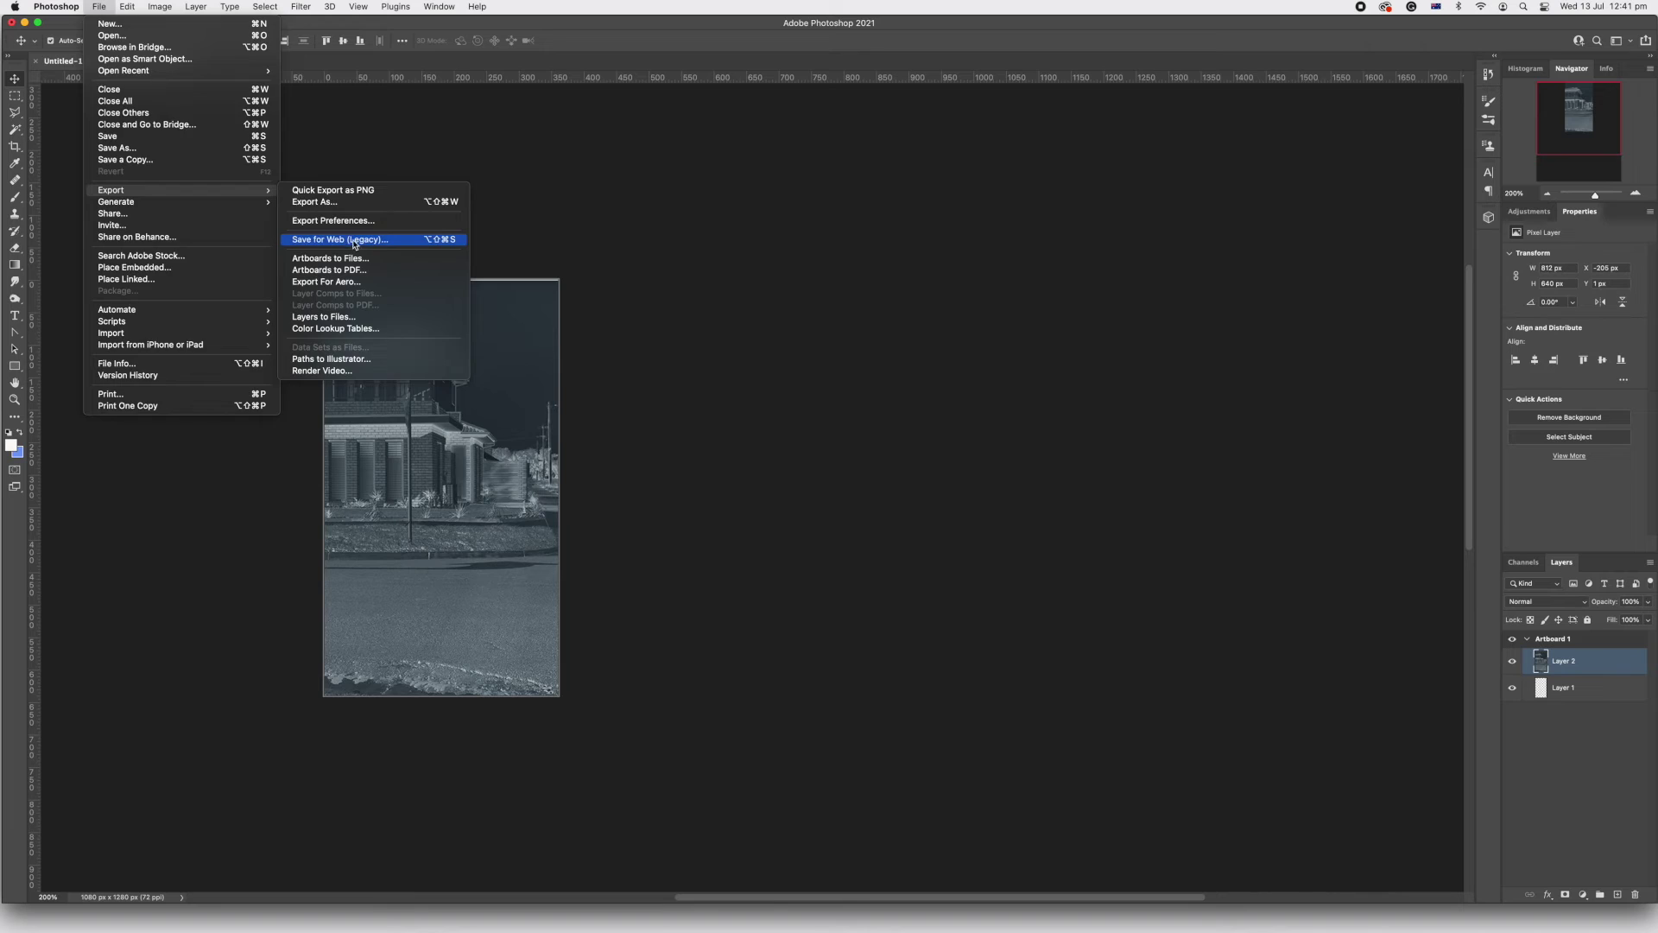
click(355, 240)
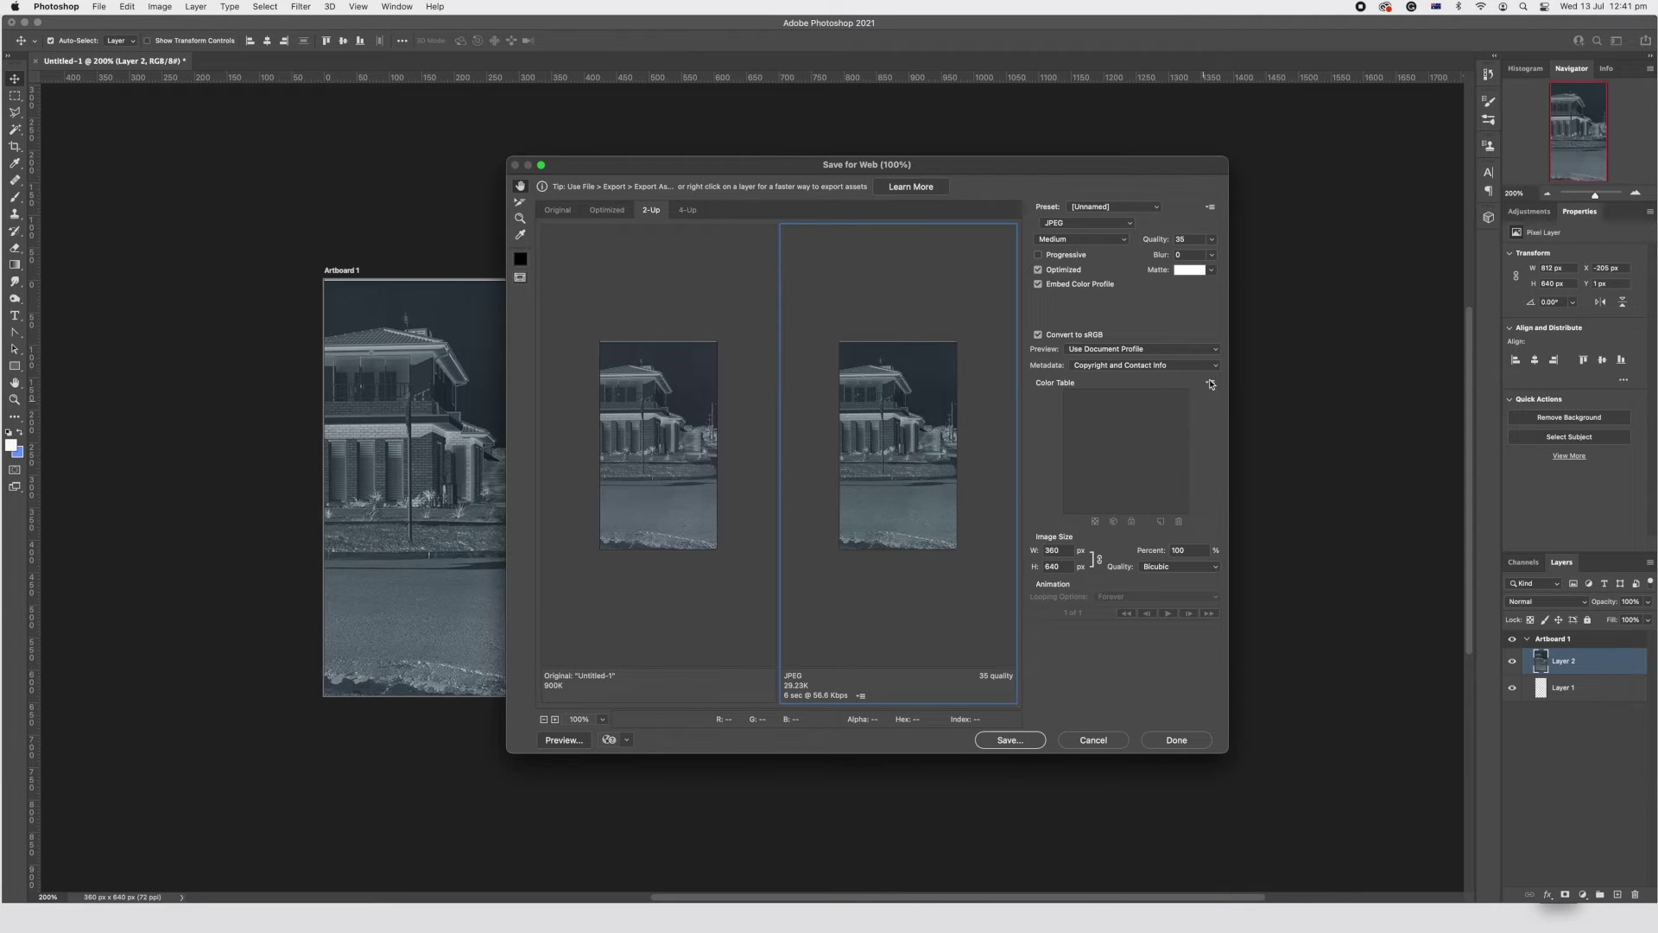
click(1214, 240)
drag(1181, 257, 1201, 255)
Save the optimized image as mobile.jpg in the files sizes folder and check its file size in Finder.
click(1011, 740)
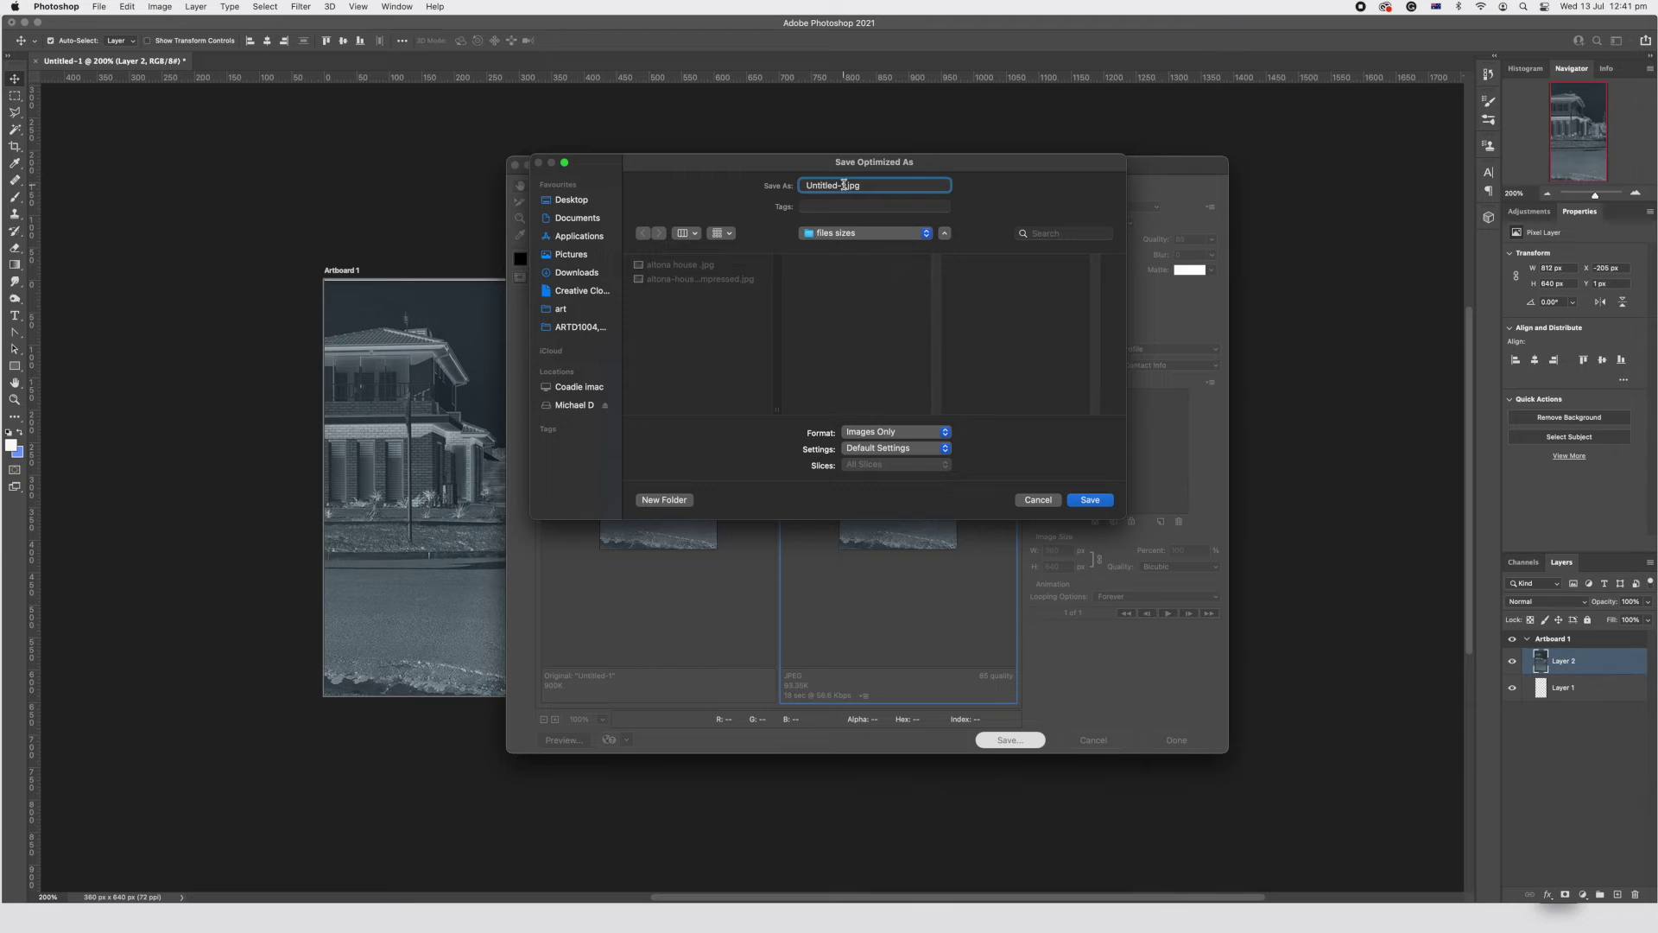
text(mobile)
key(Return)
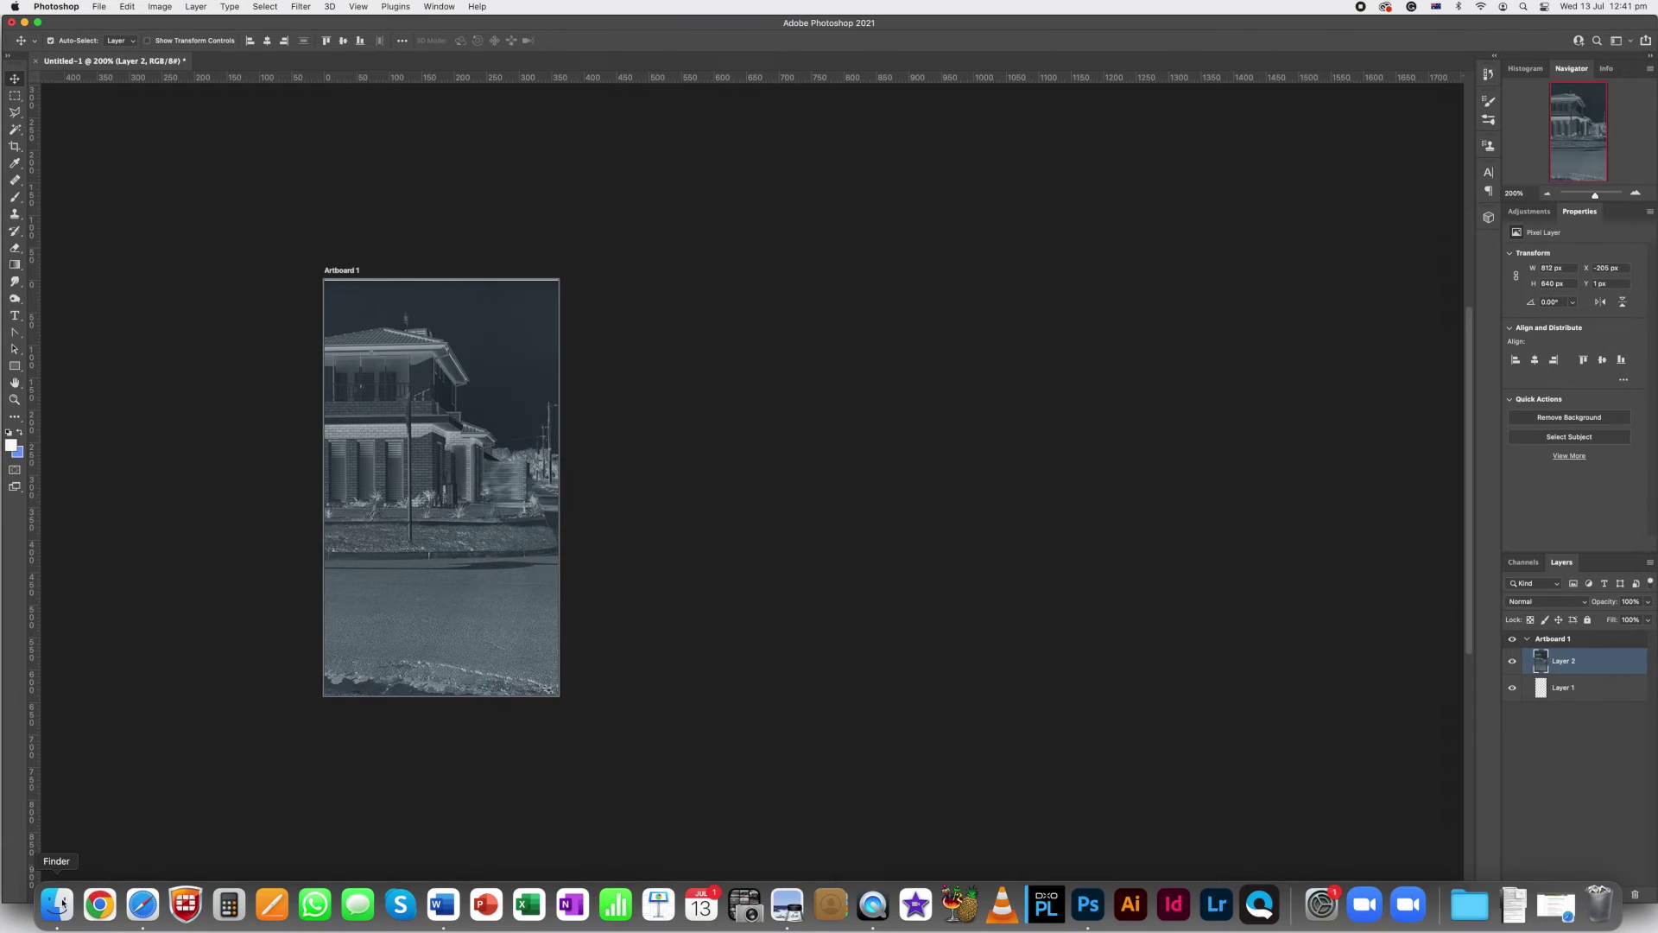
click(612, 905)
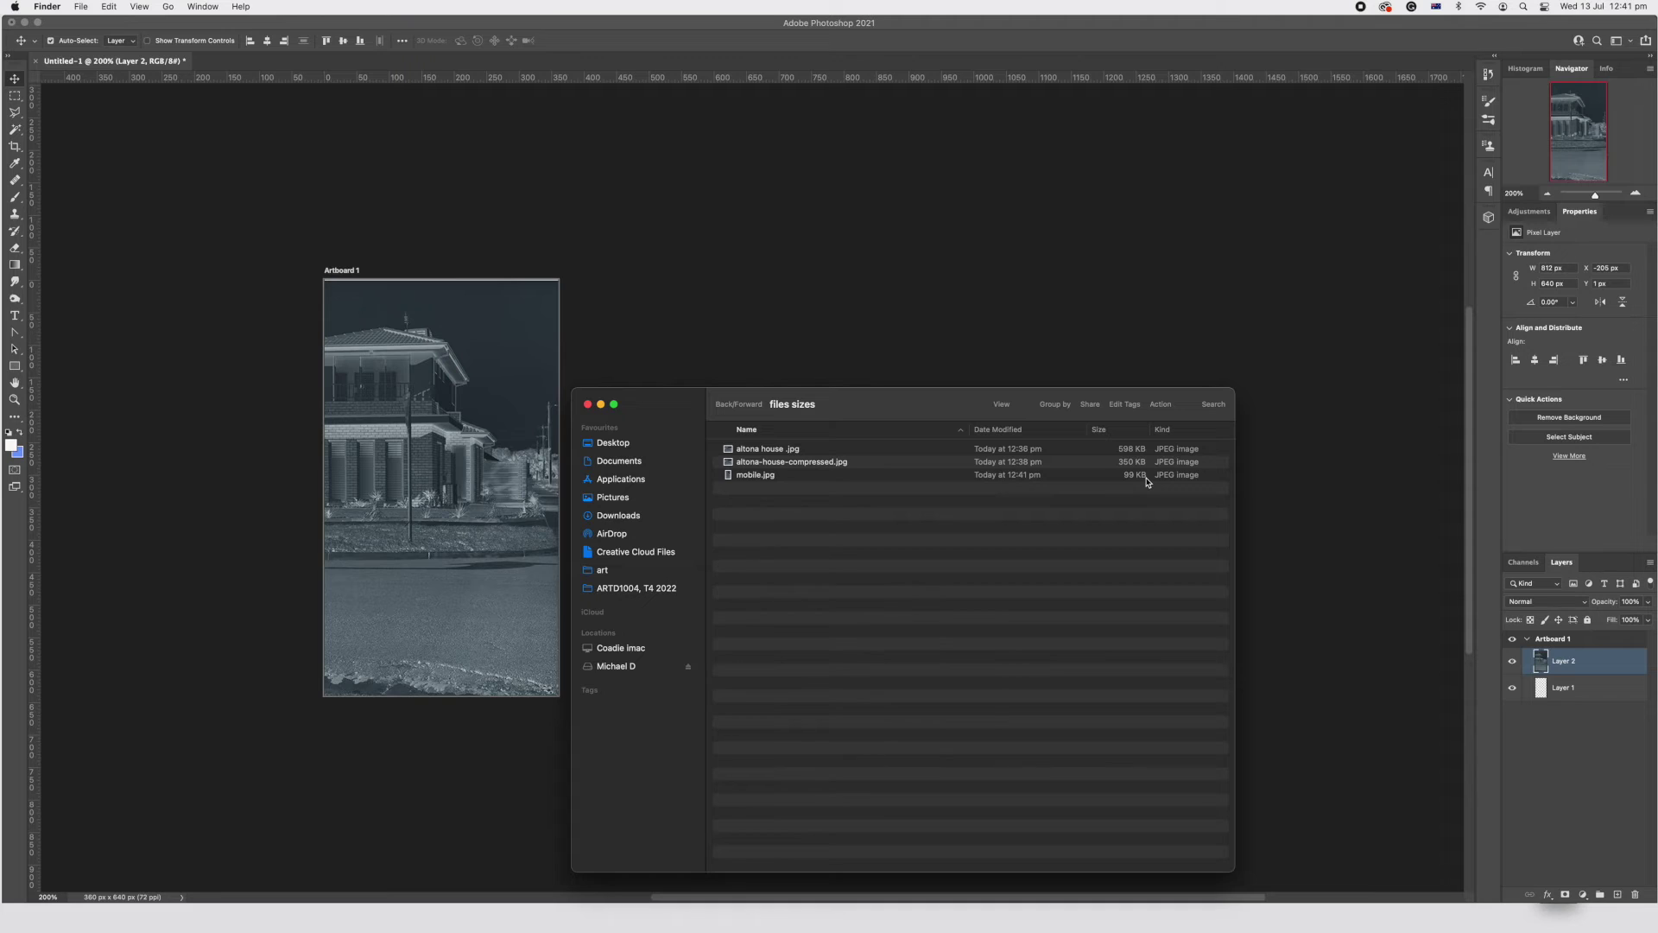
click(801, 279)
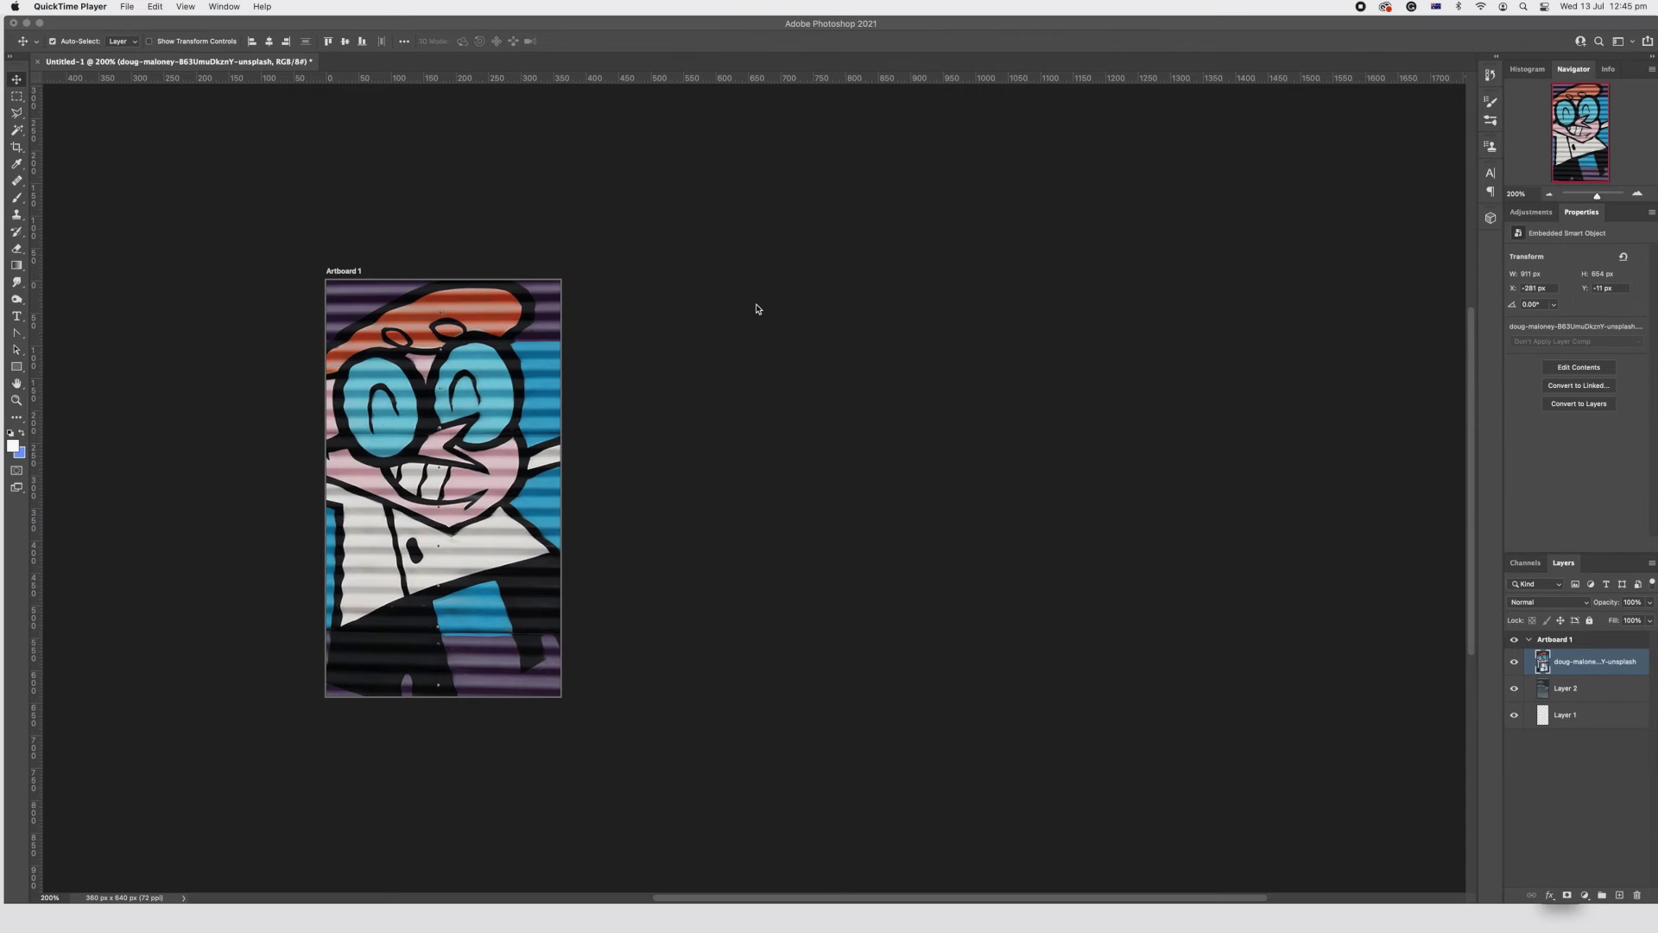
Open Save for Web for the cartoon artwork and set the export to GIF with 8 colors.
click(128, 7)
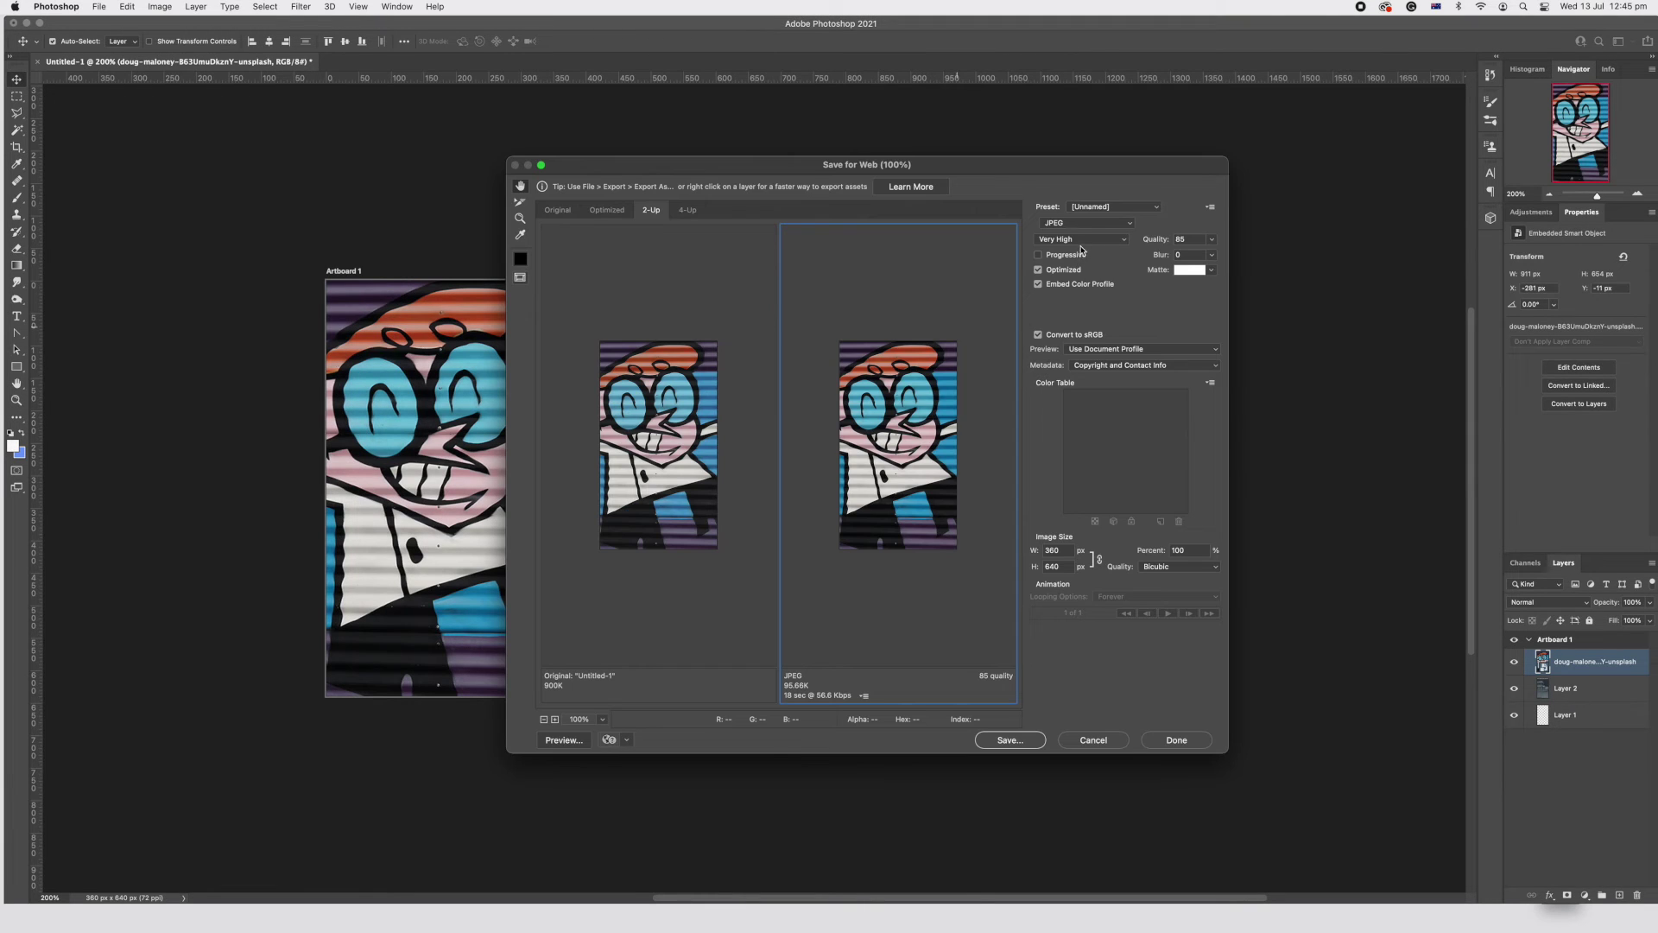
click(1108, 241)
click(1155, 230)
click(1132, 228)
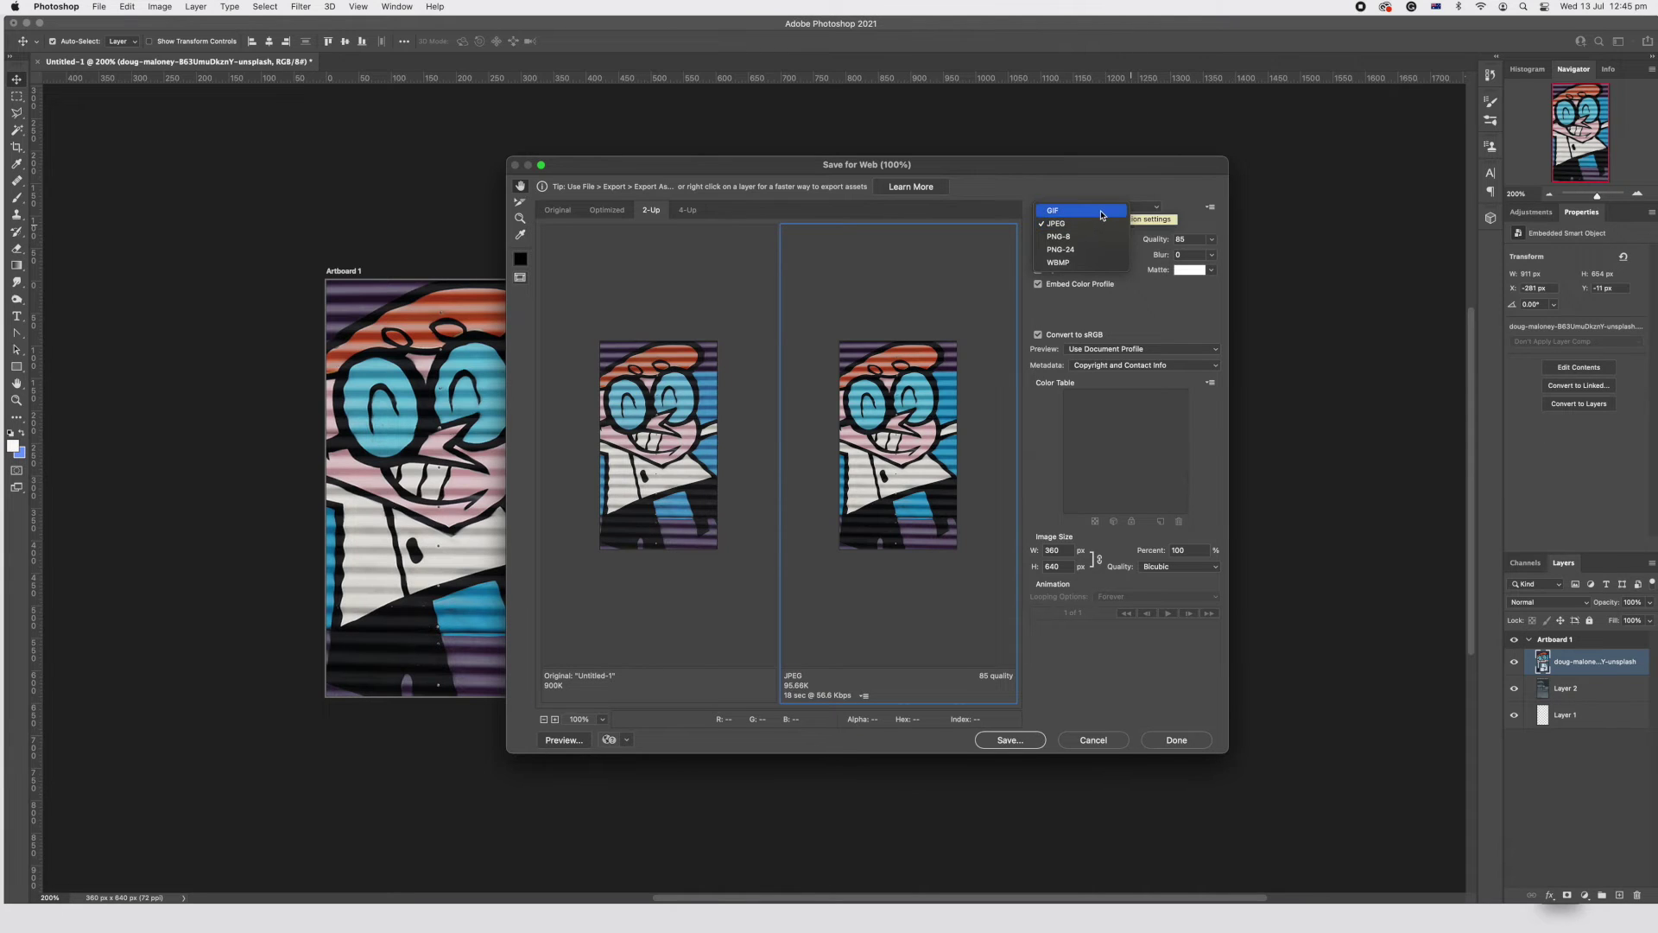
click(1102, 215)
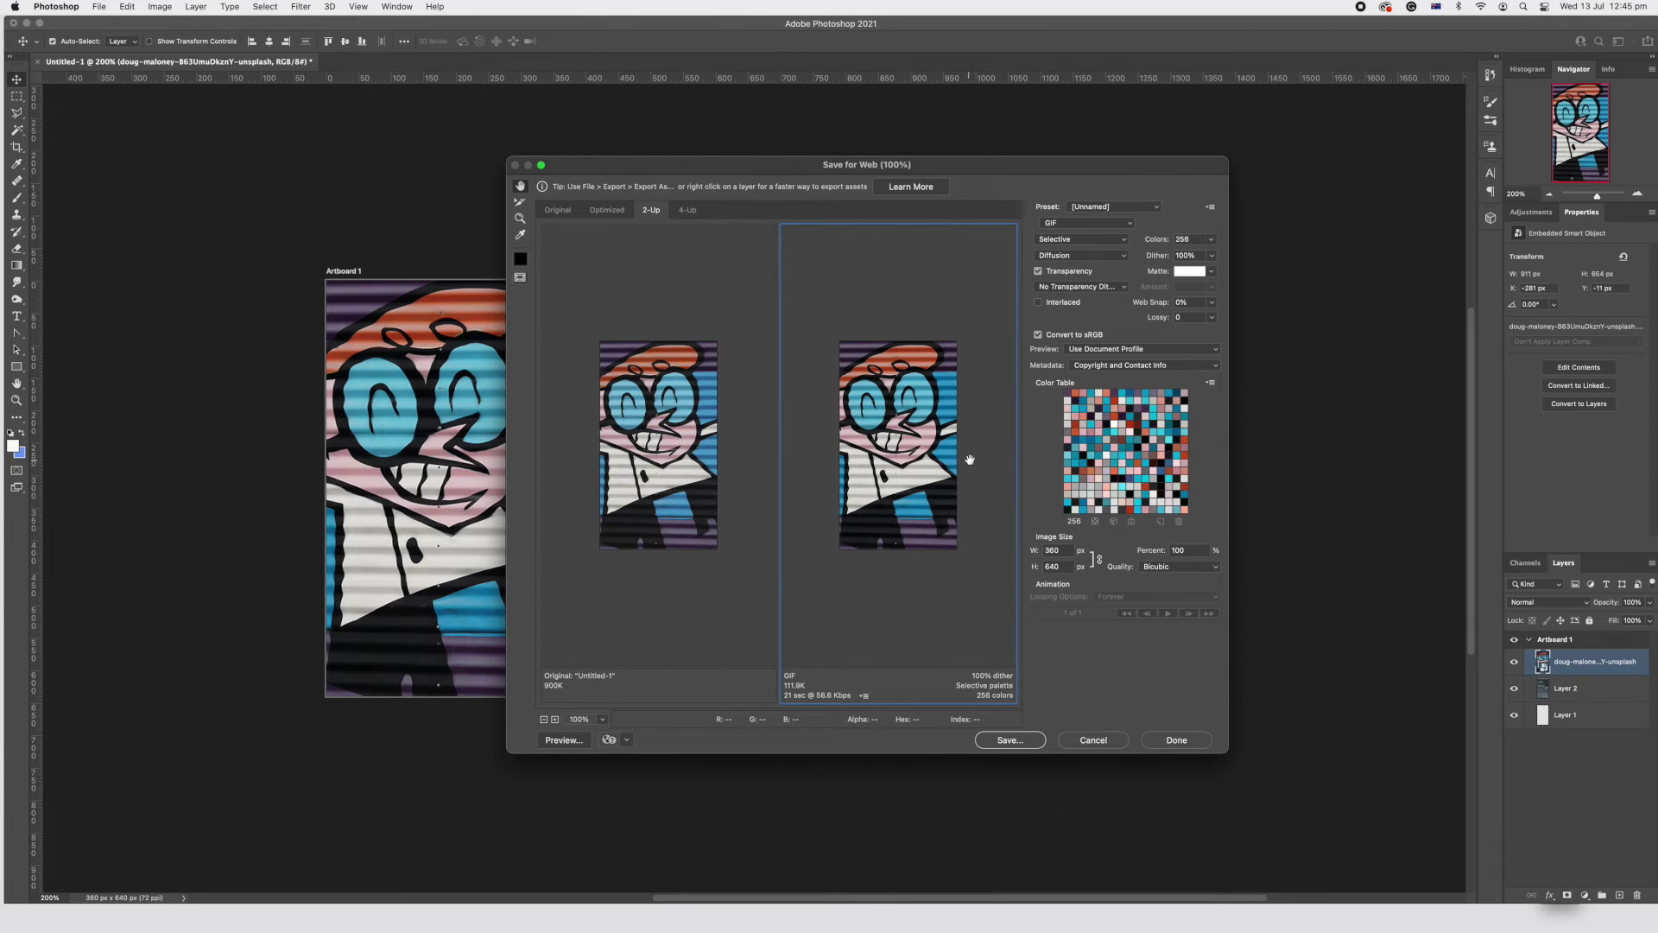
click(1212, 241)
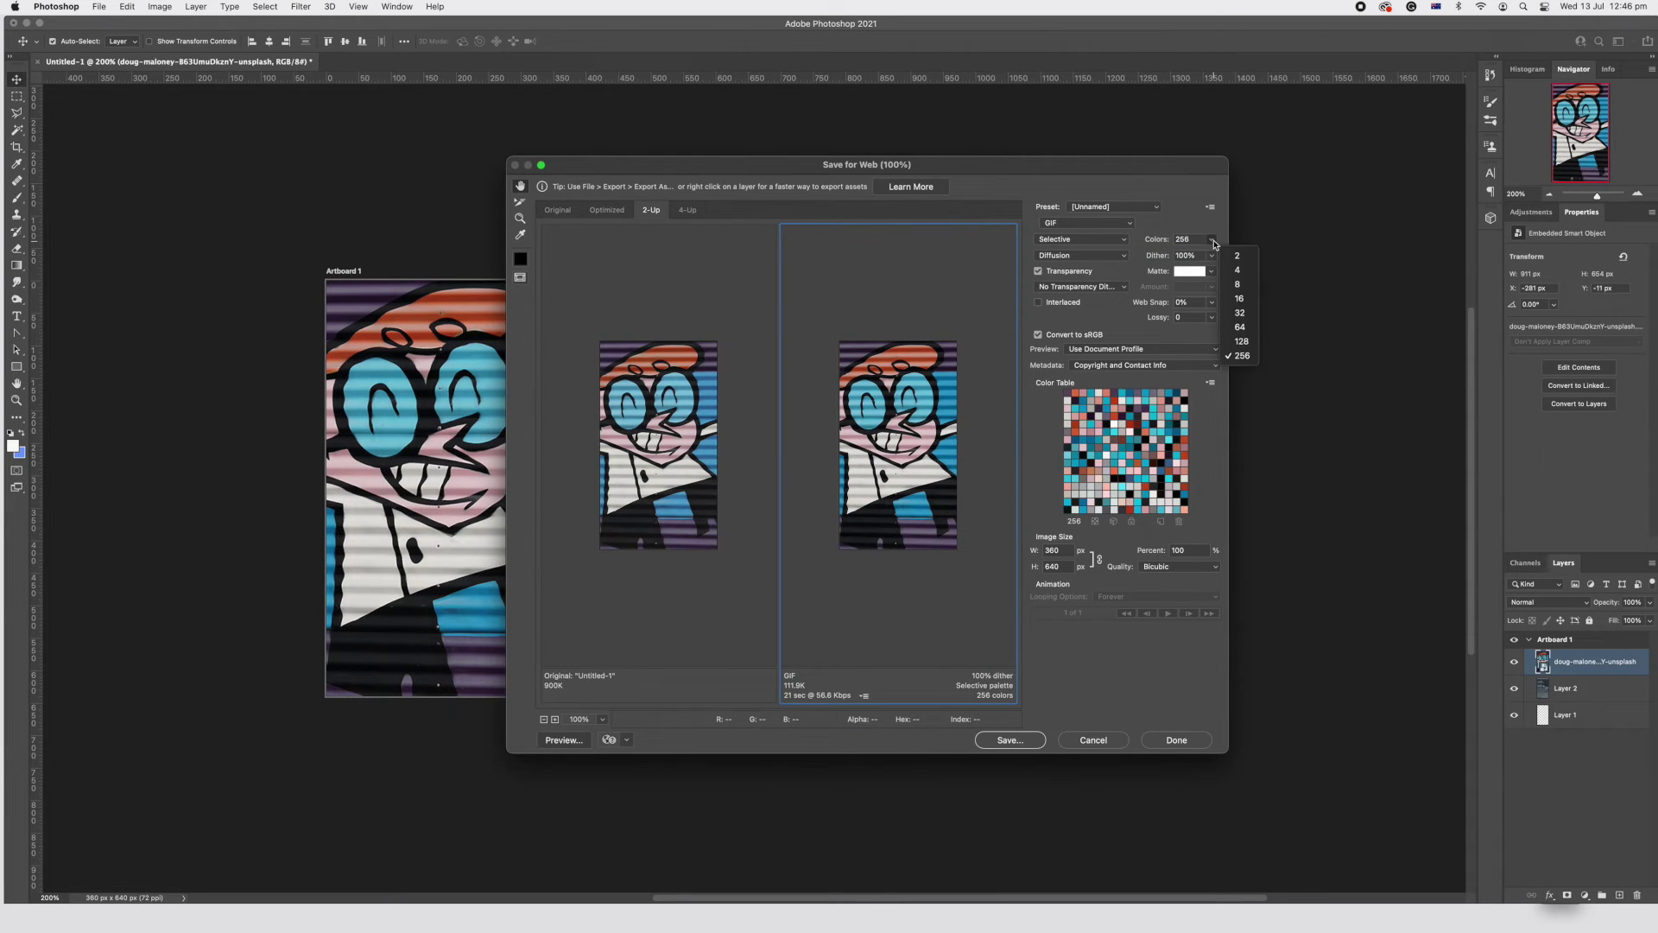
click(1239, 283)
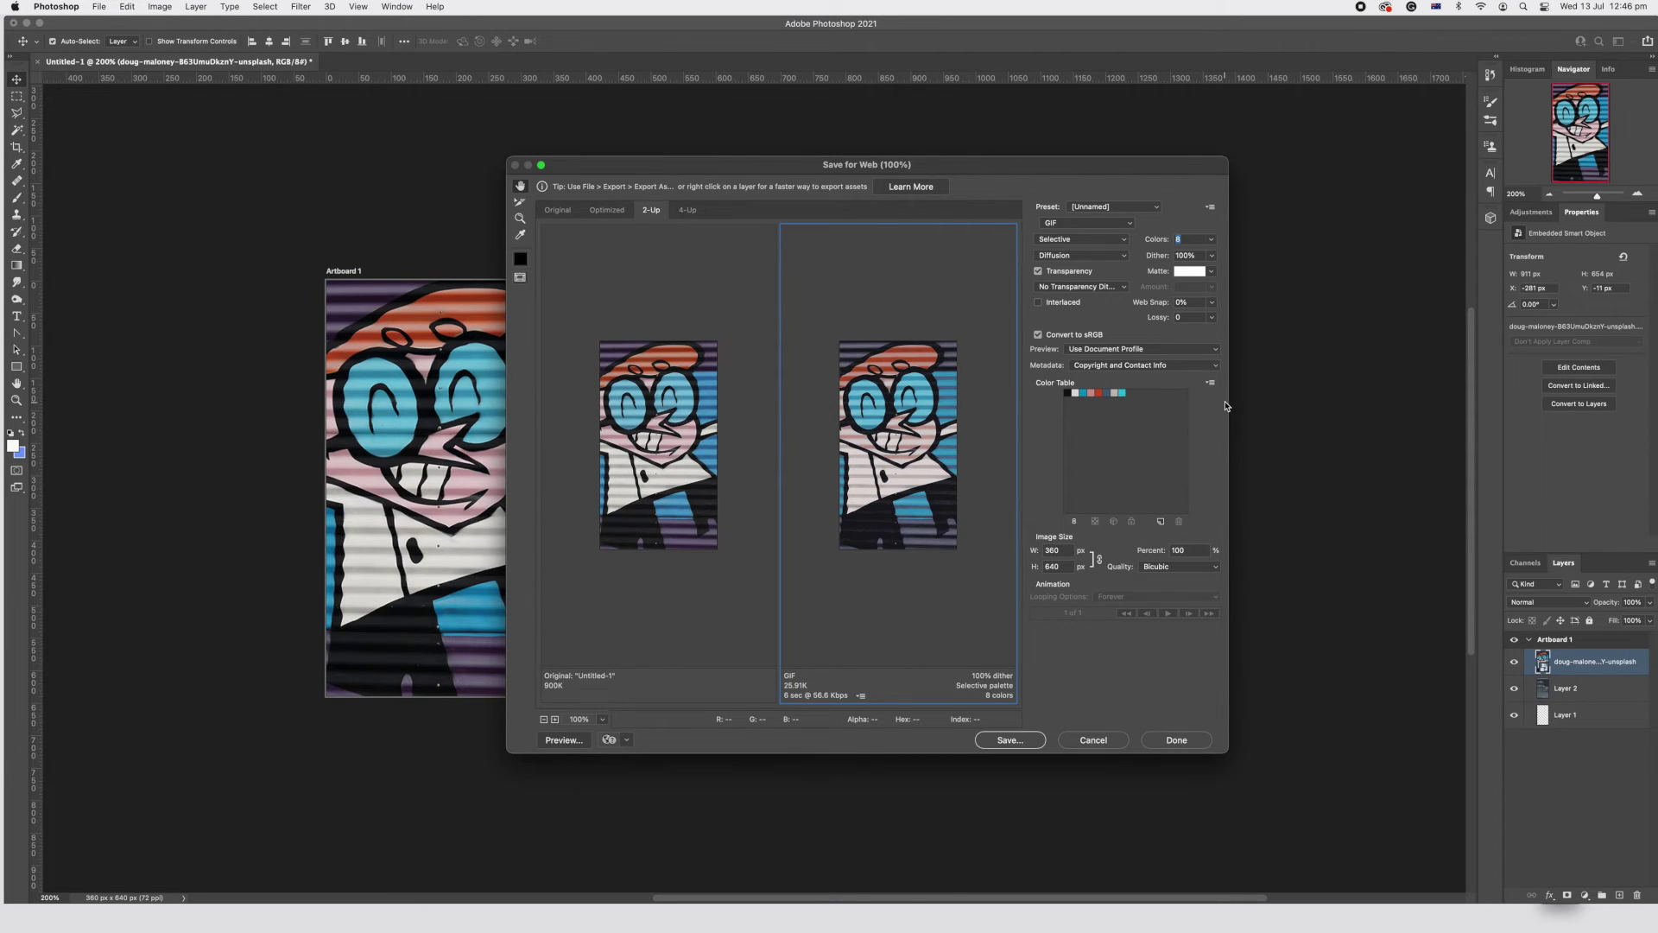
Try a 4-color palette for the GIF export and return it to 8 colors.
click(1214, 240)
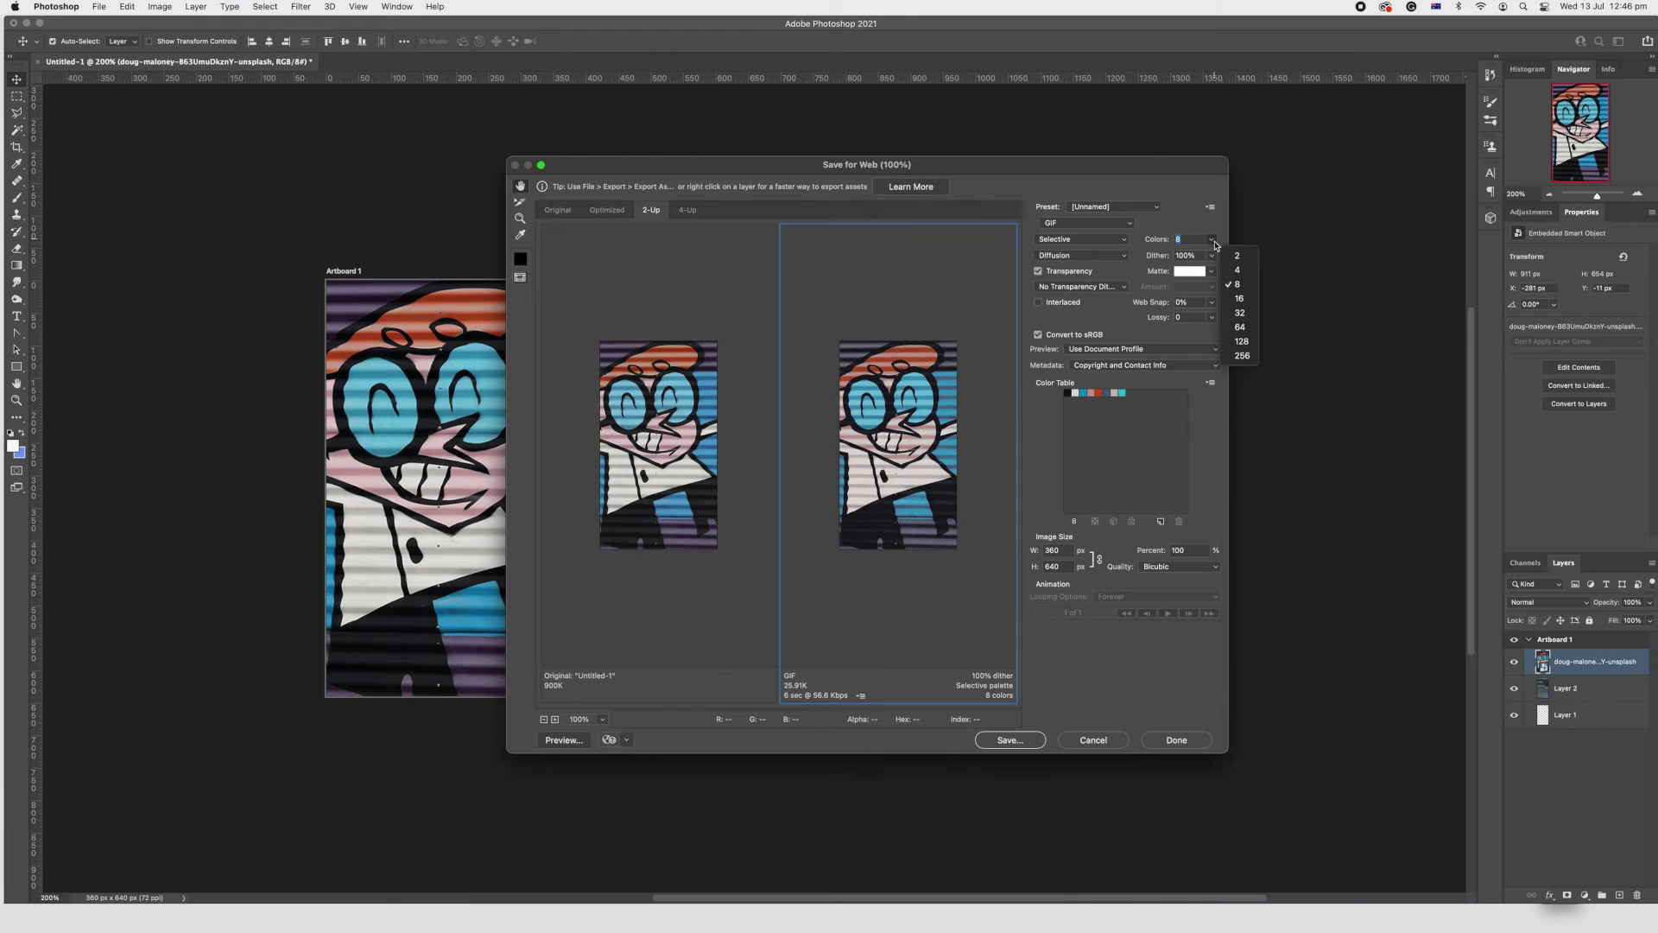
click(1237, 269)
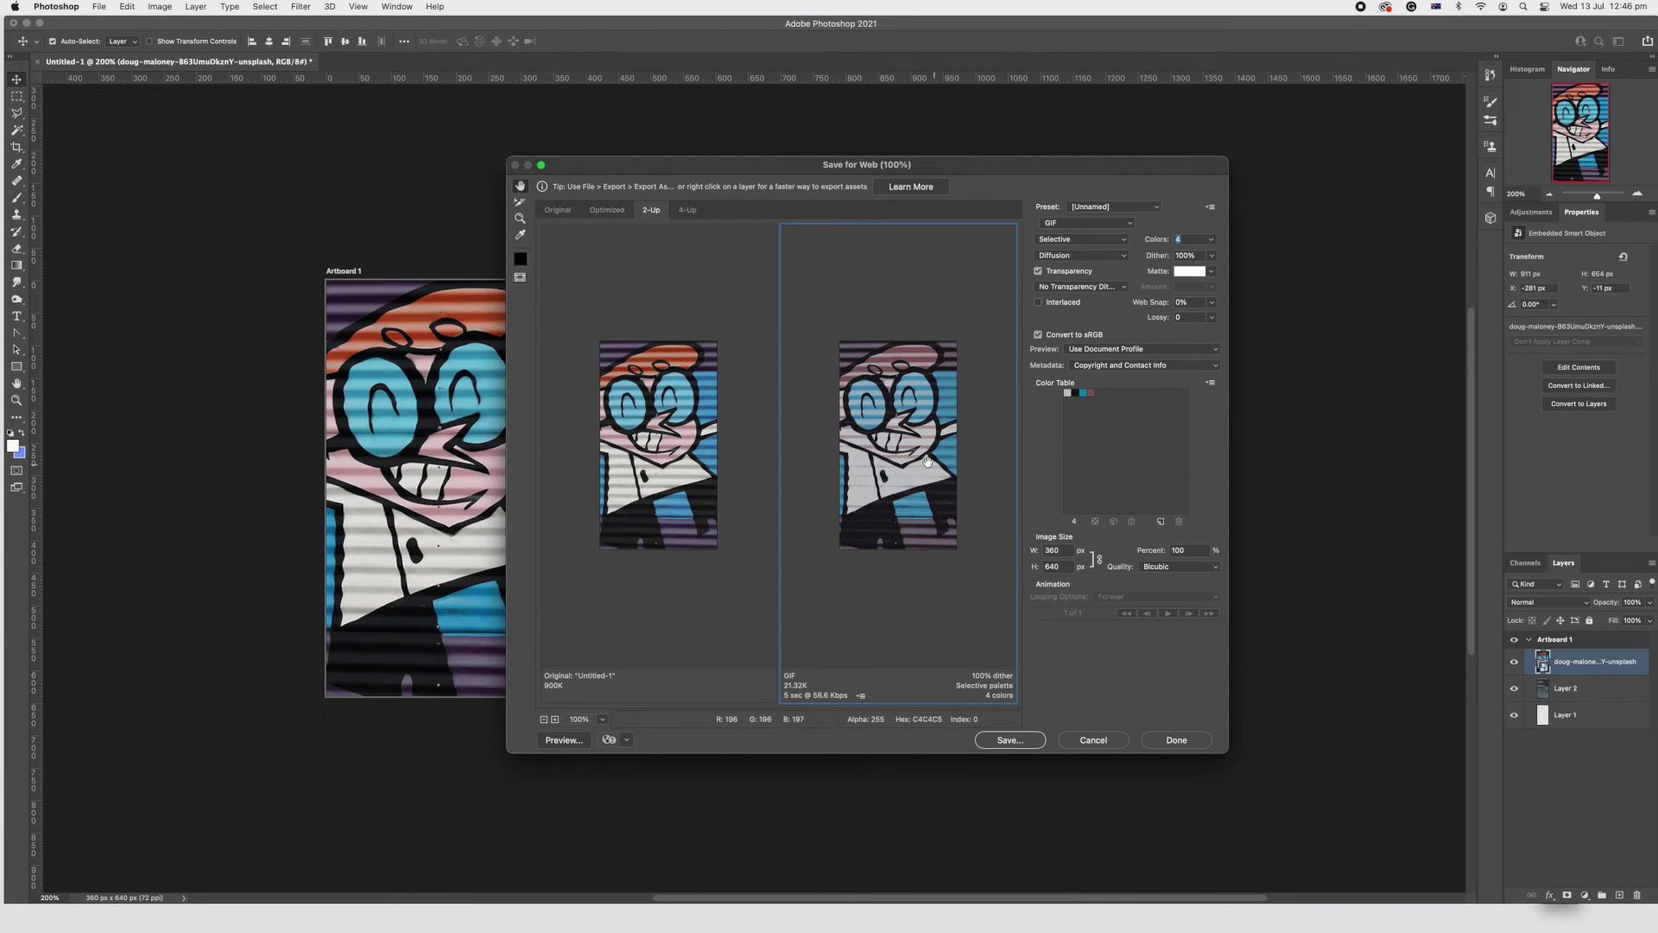
click(1212, 240)
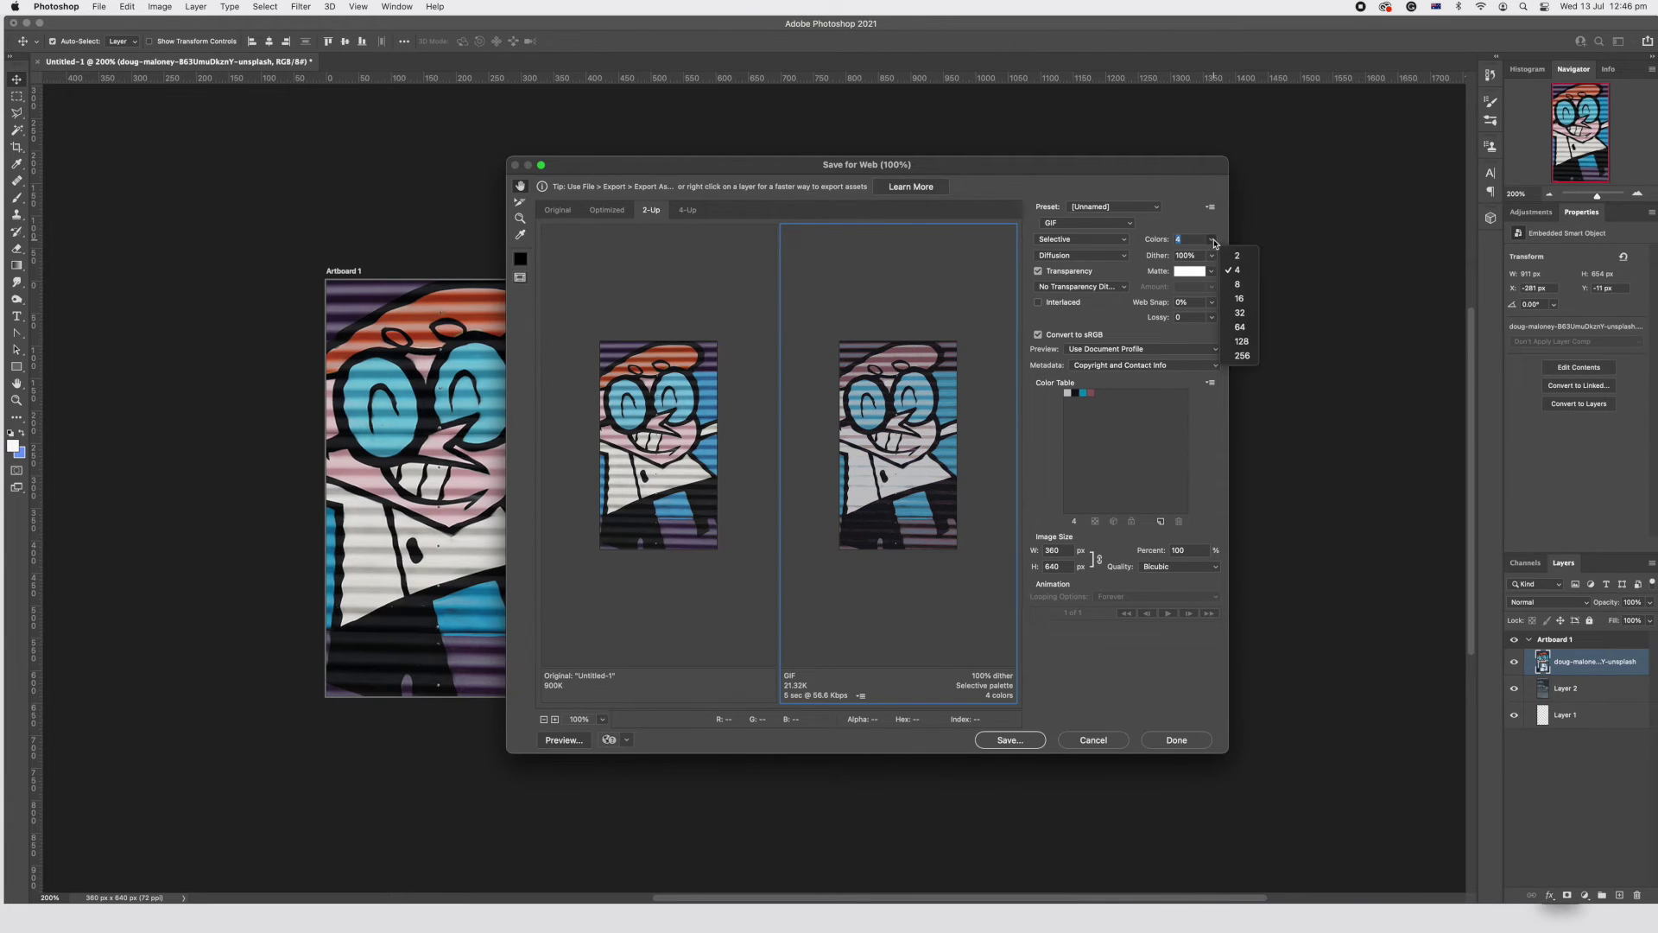
click(1236, 286)
text(8)
key(Return)
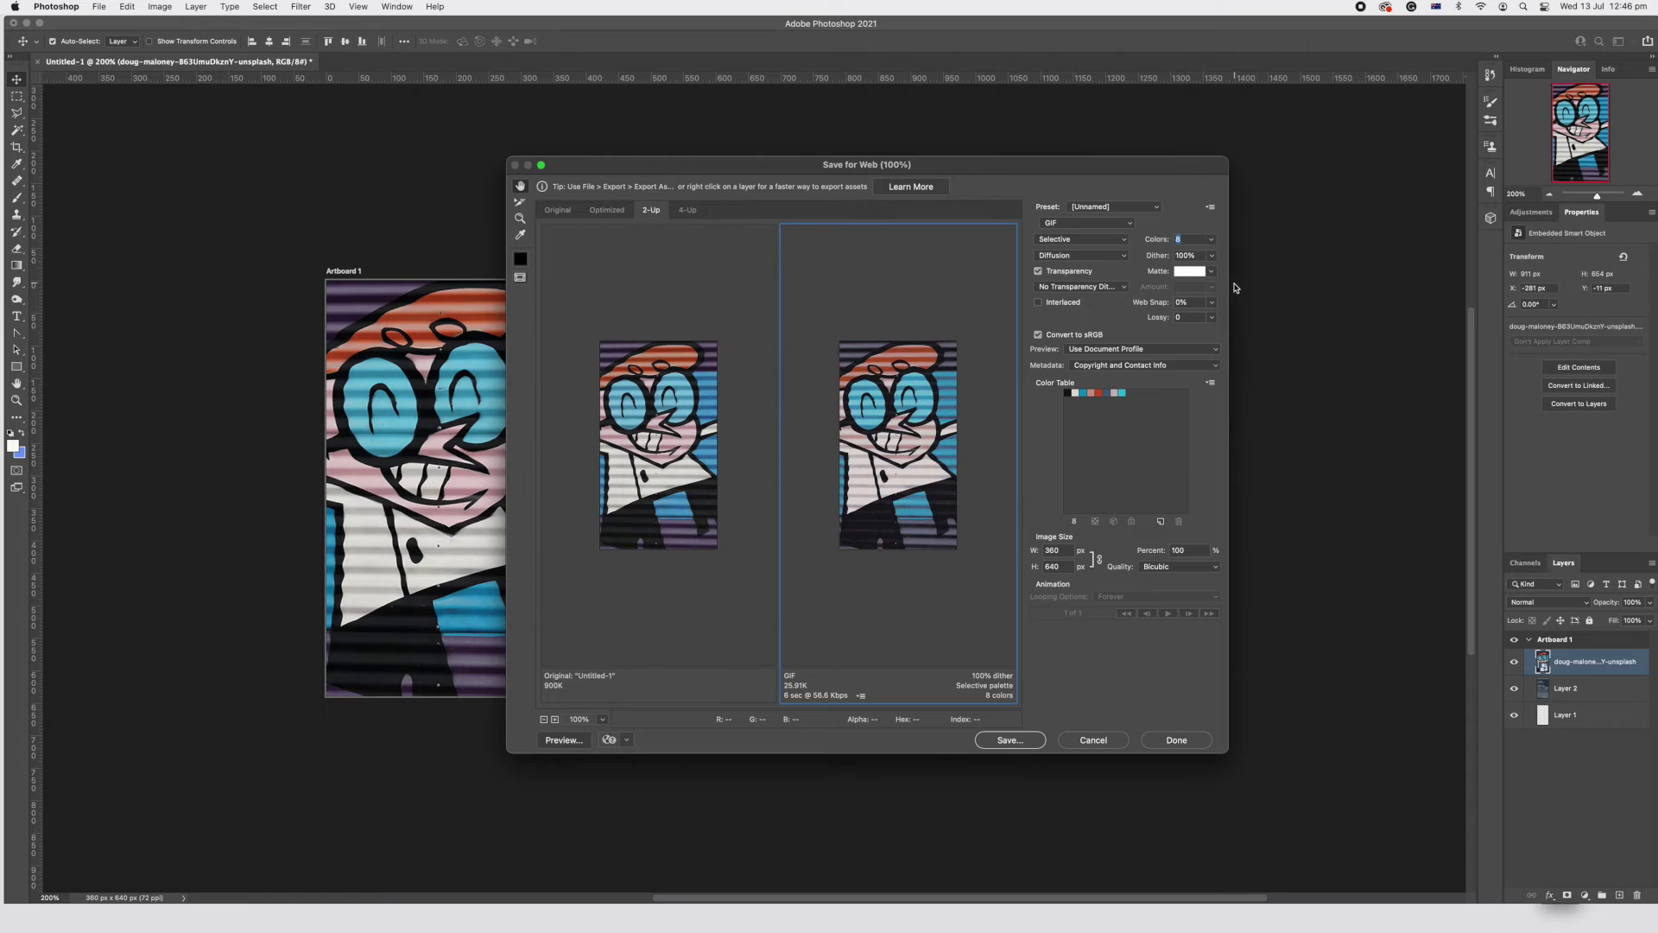
Save the optimized GIF and open mobile.gif from the files sizes folder in Finder.
click(1011, 740)
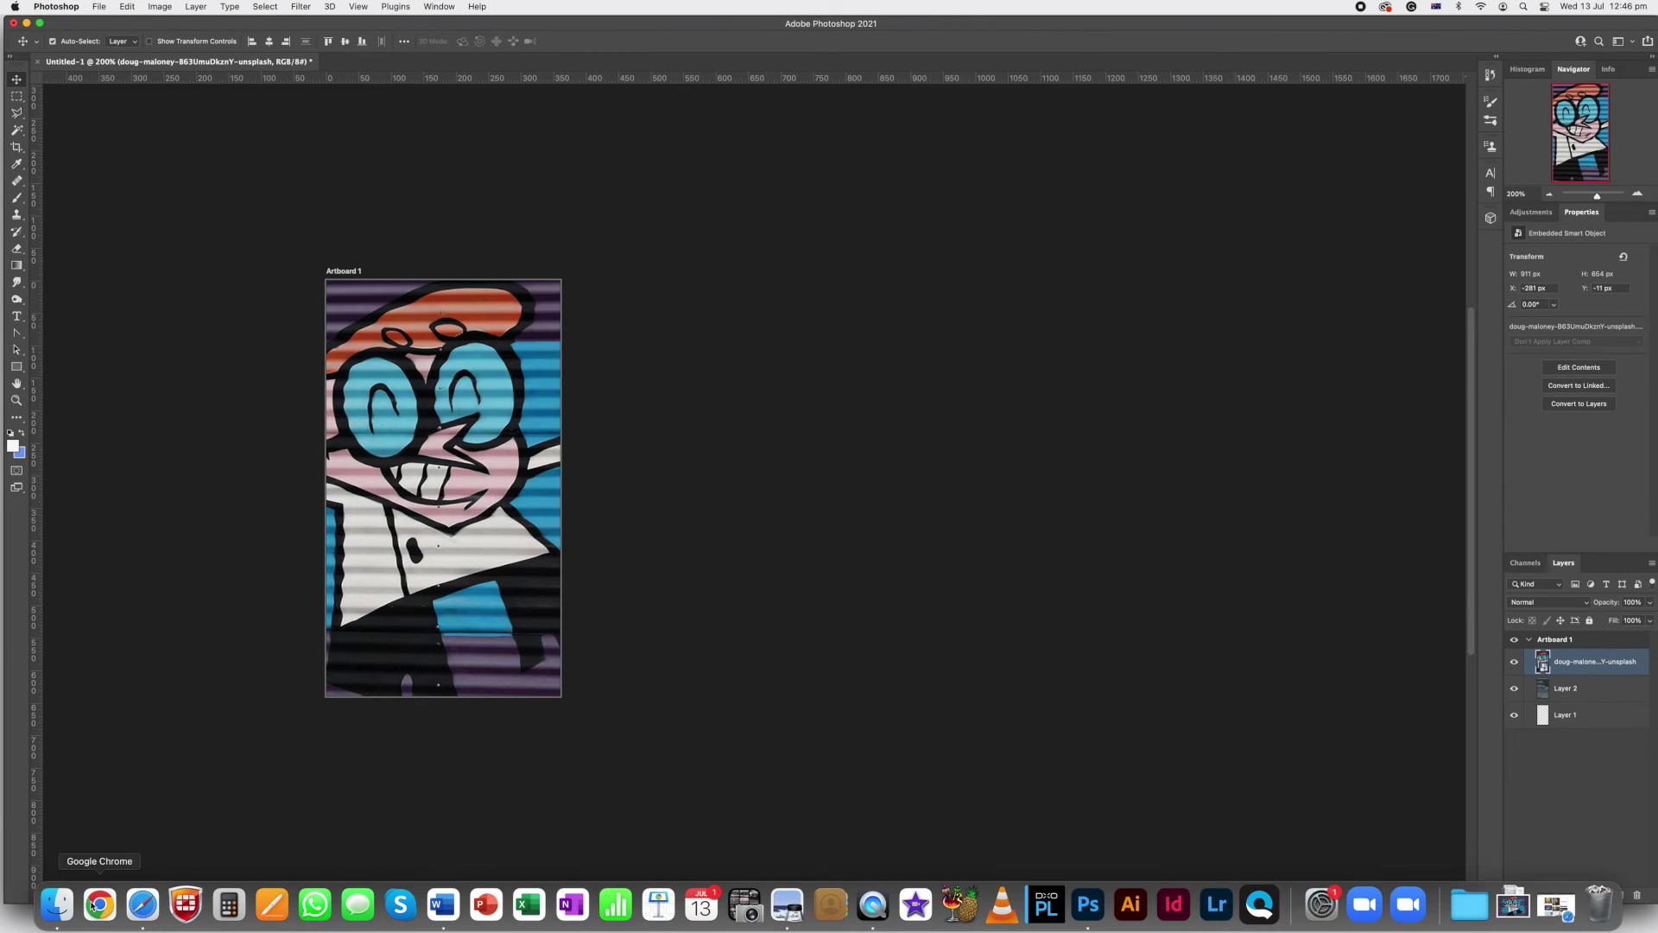
click(57, 904)
double_click(764, 476)
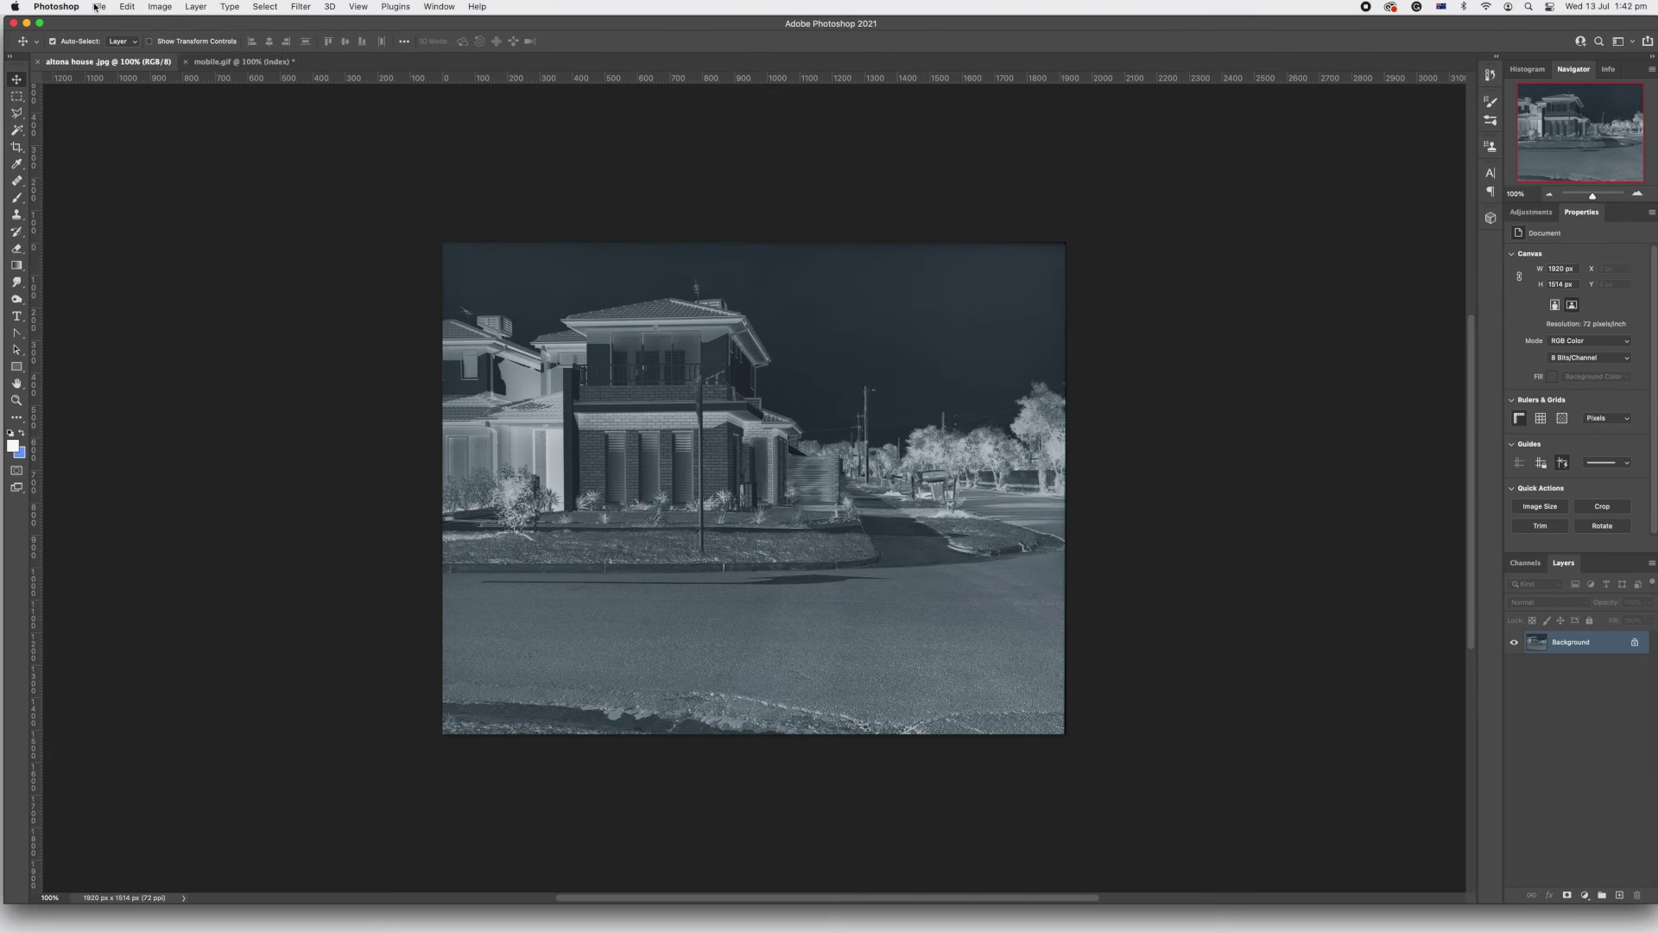
Create a new document in Photoshop from the Web Large preset, 1920 by 1080 pixels at 72 ppi.
click(99, 6)
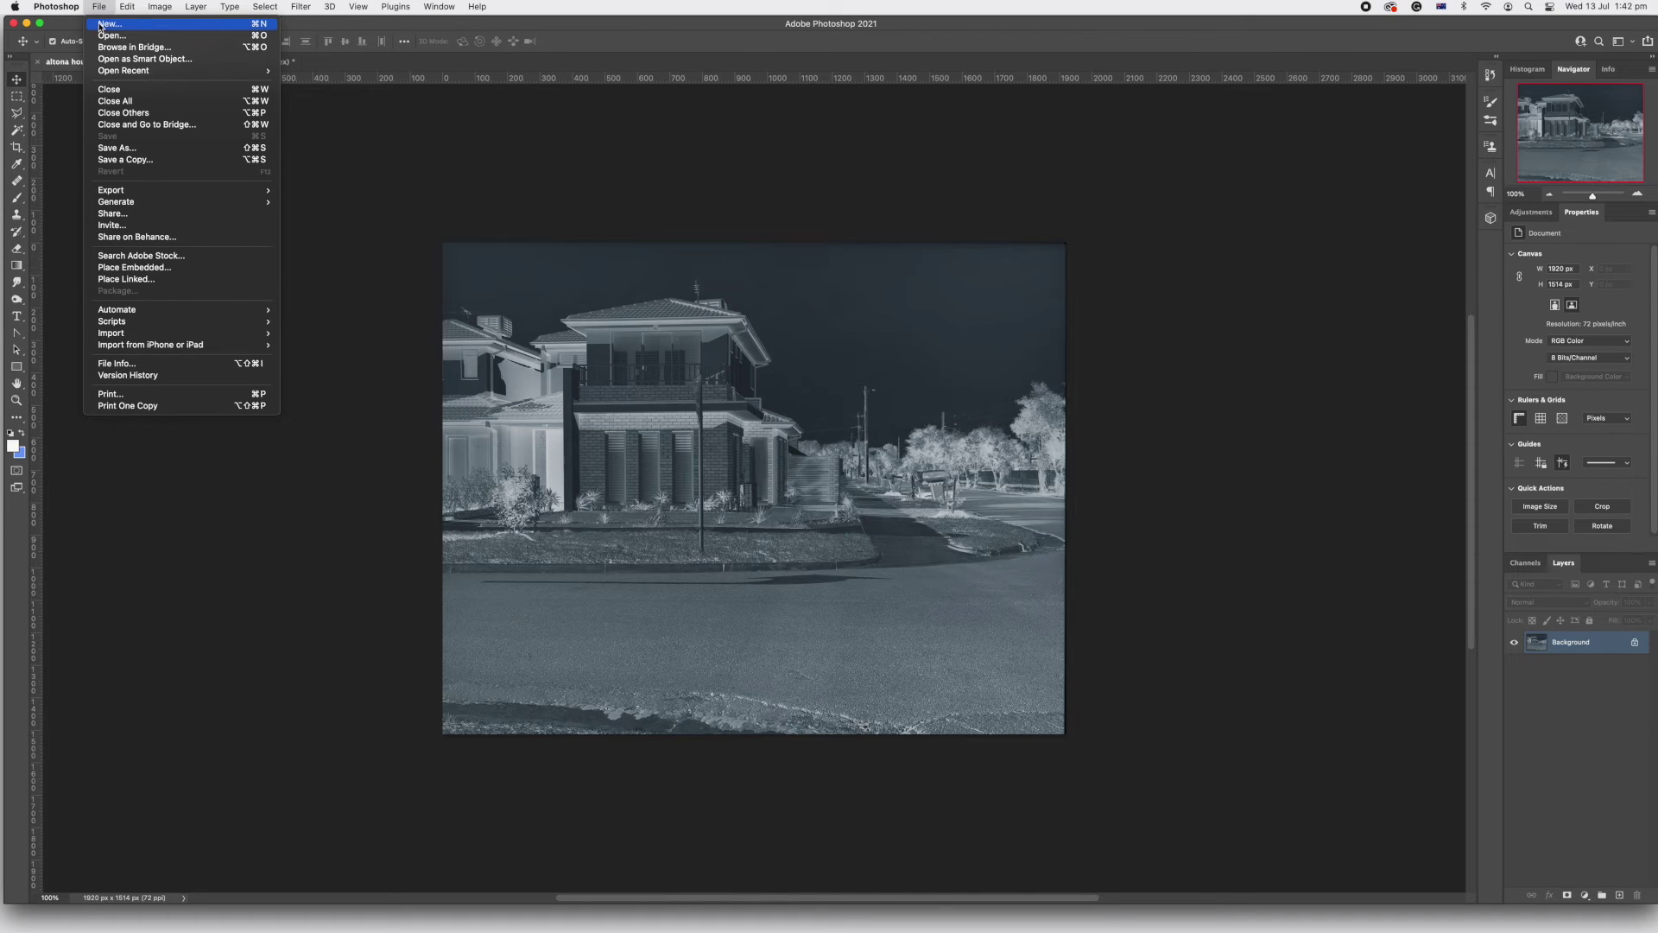
click(126, 43)
click(663, 378)
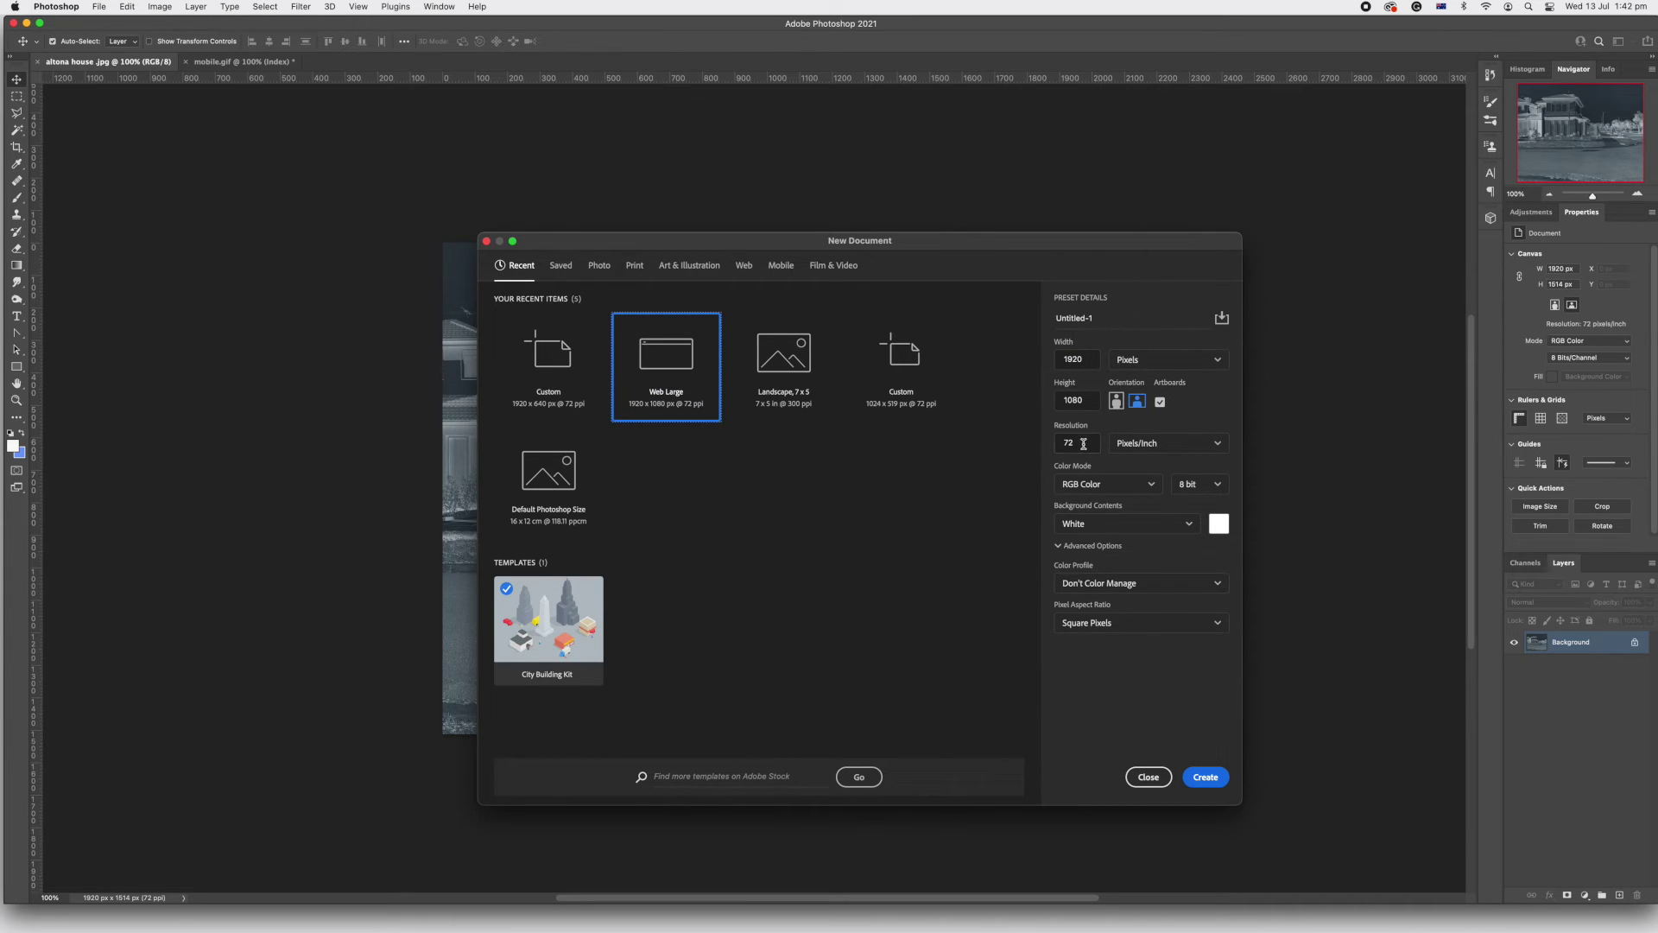
click(1207, 778)
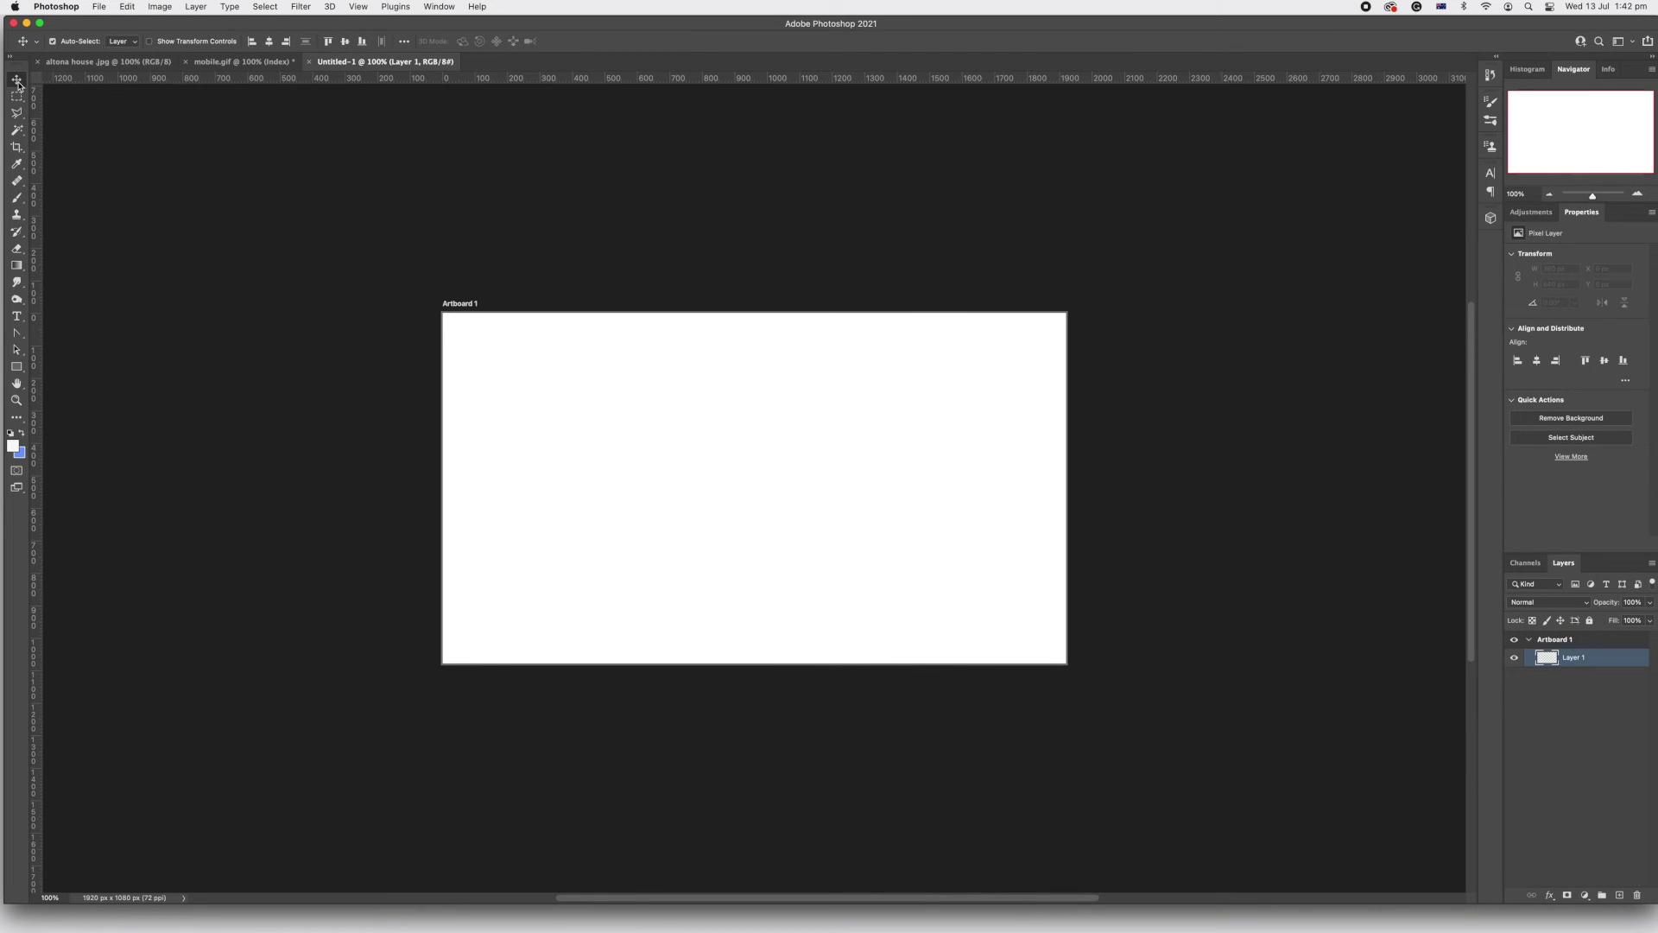
Float the altona house JPEG, copy it onto the 1920 by 1080 artboard, and position it at X 0 px, Y -79 px.
click(83, 62)
drag(83, 65, 241, 402)
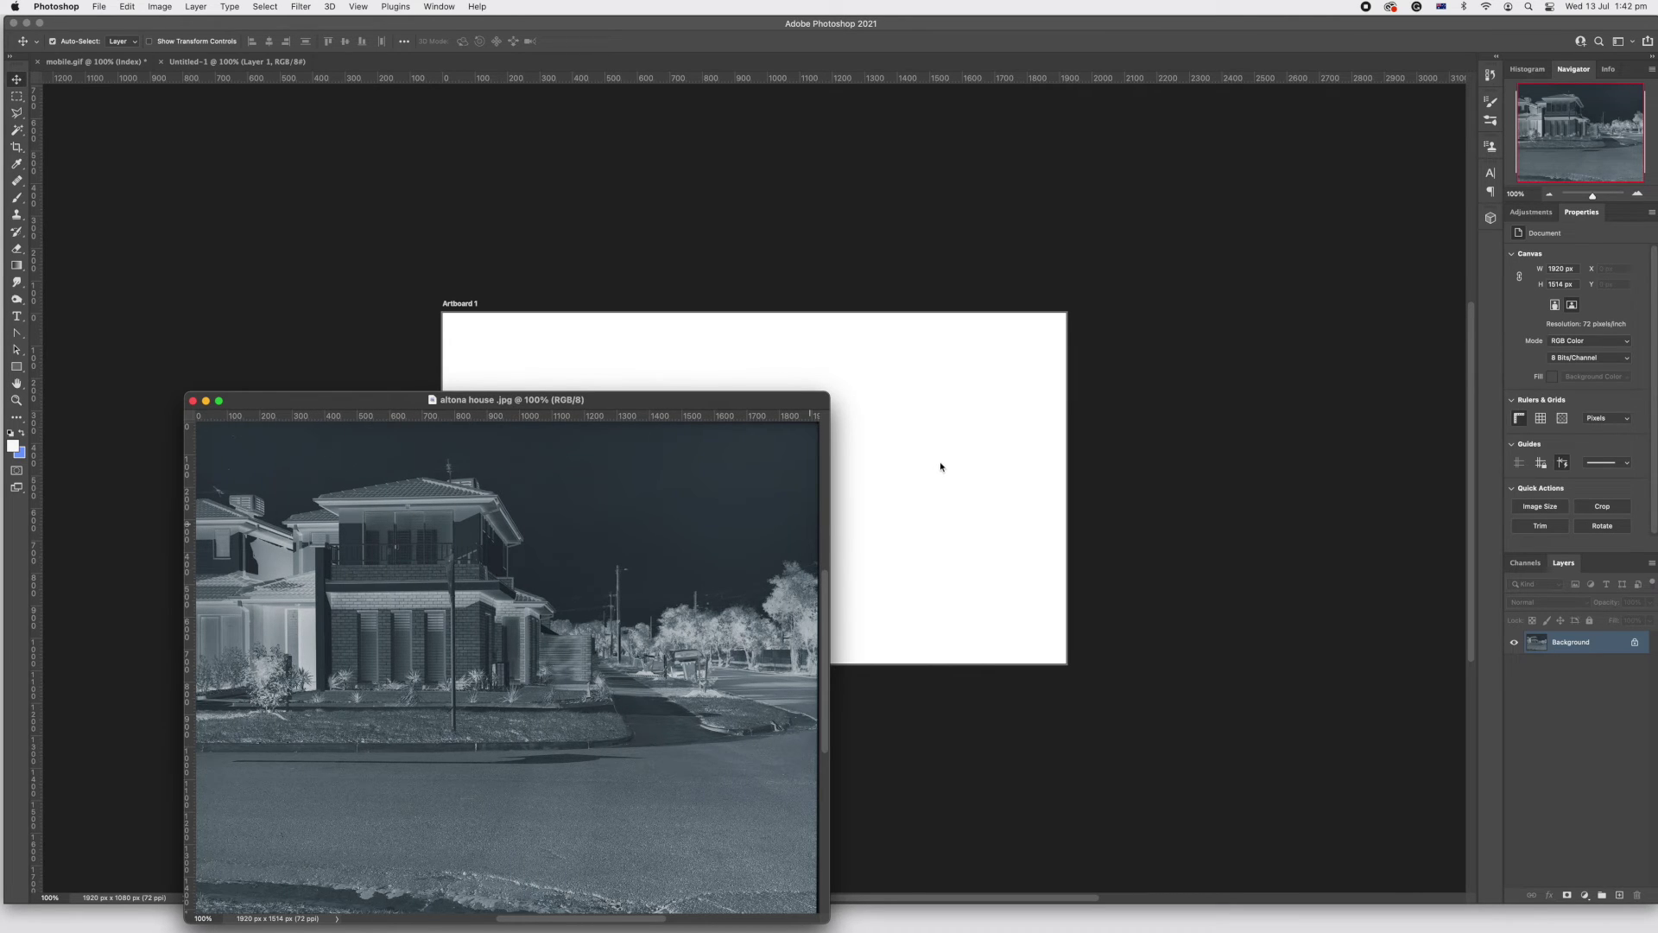
drag(958, 461, 951, 453)
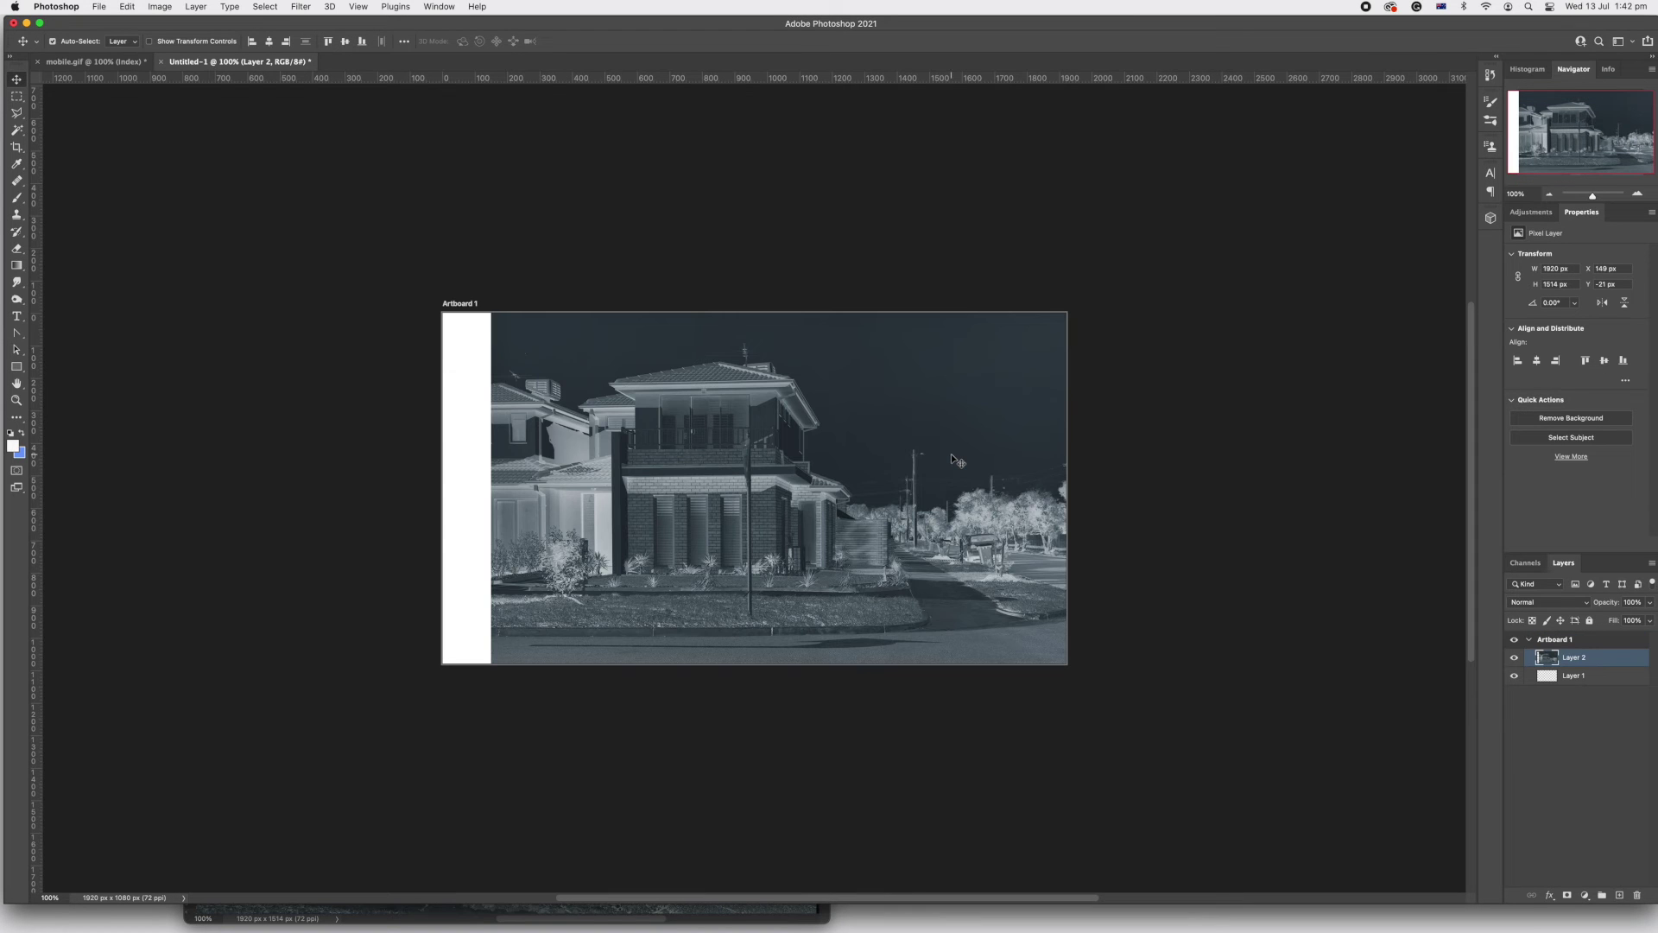
drag(863, 491, 815, 473)
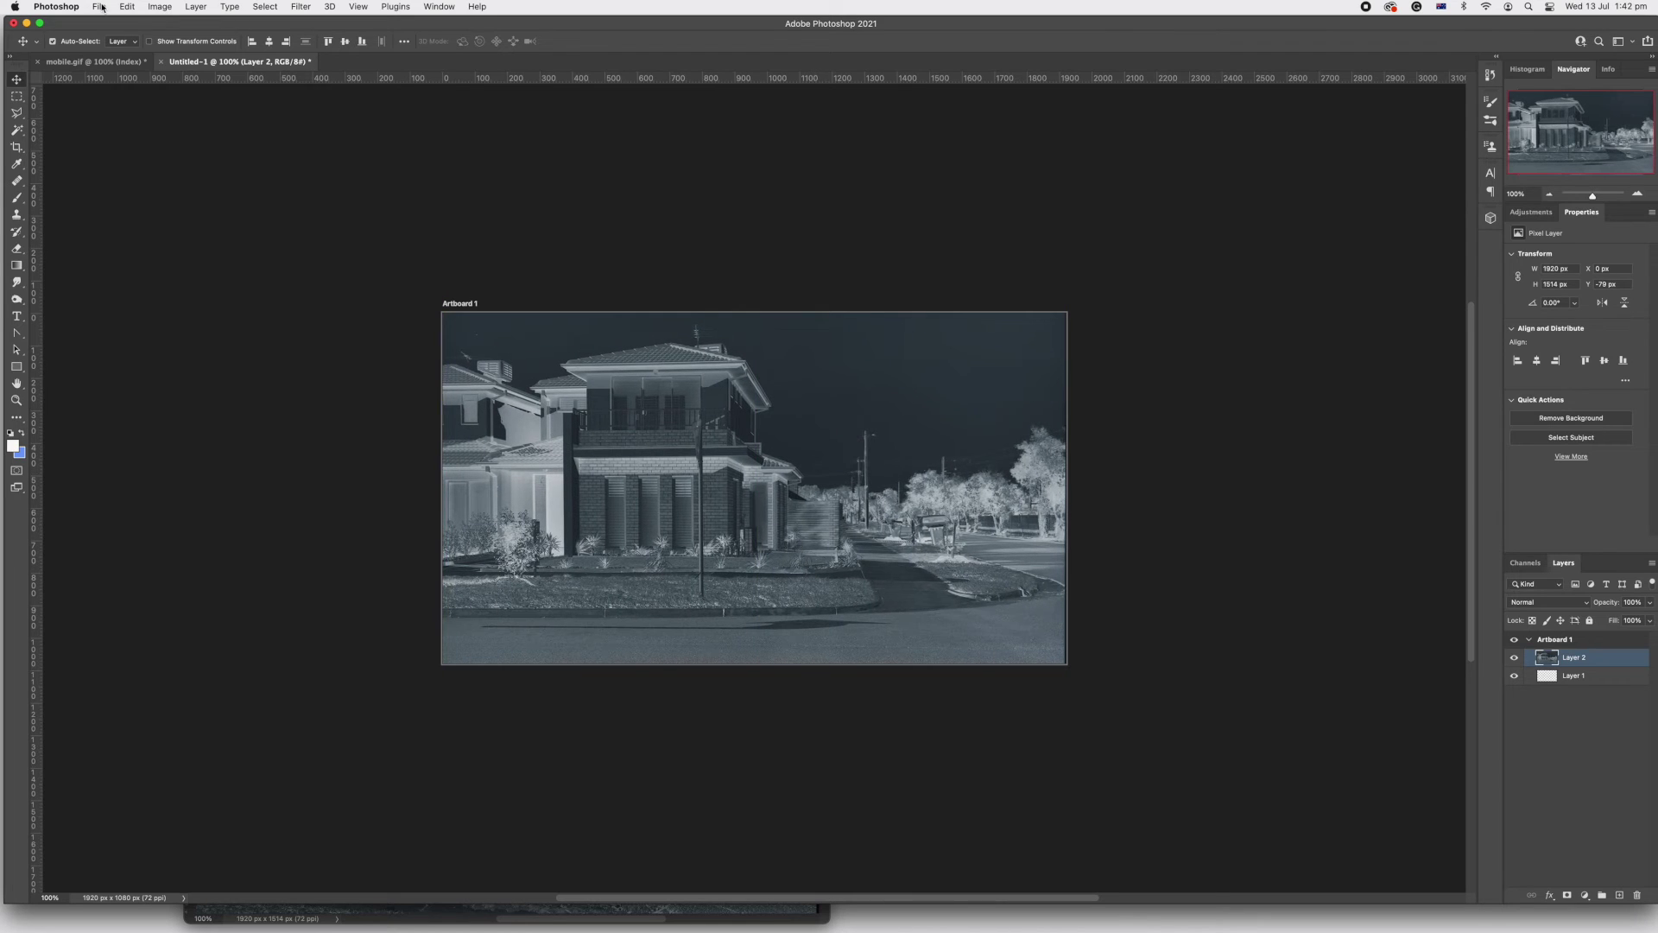
Set up a Save for Web export of the 1920 by 1080 artboard as PNG-8 with 16 colors.
click(98, 6)
mouse_move(139, 193)
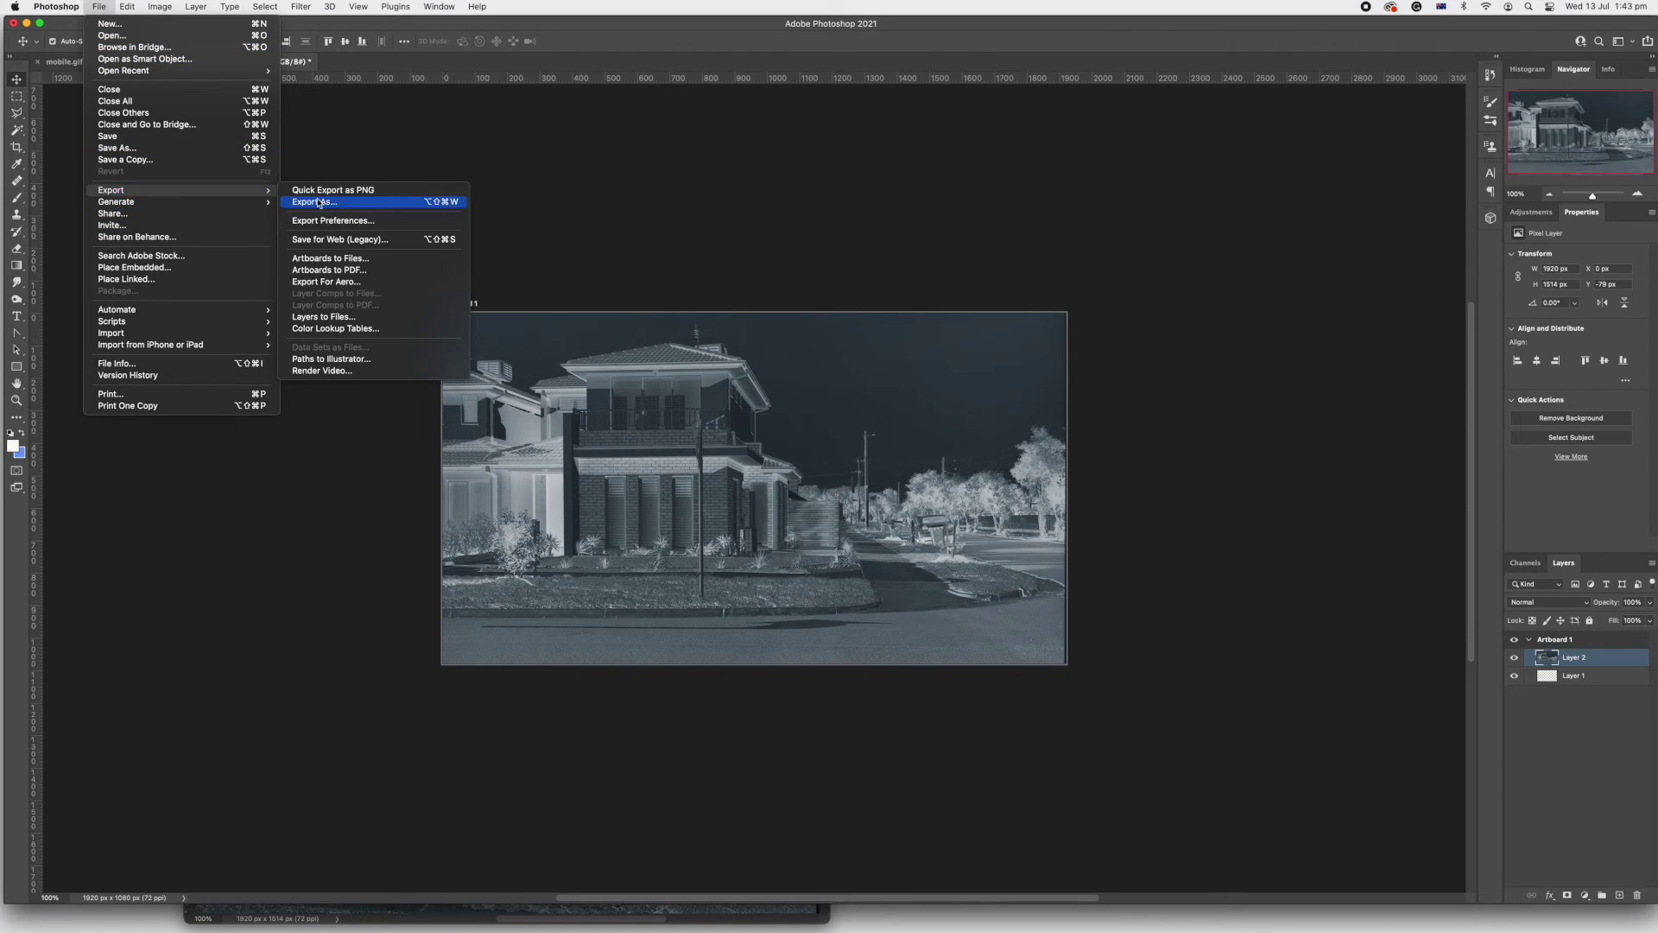
click(348, 240)
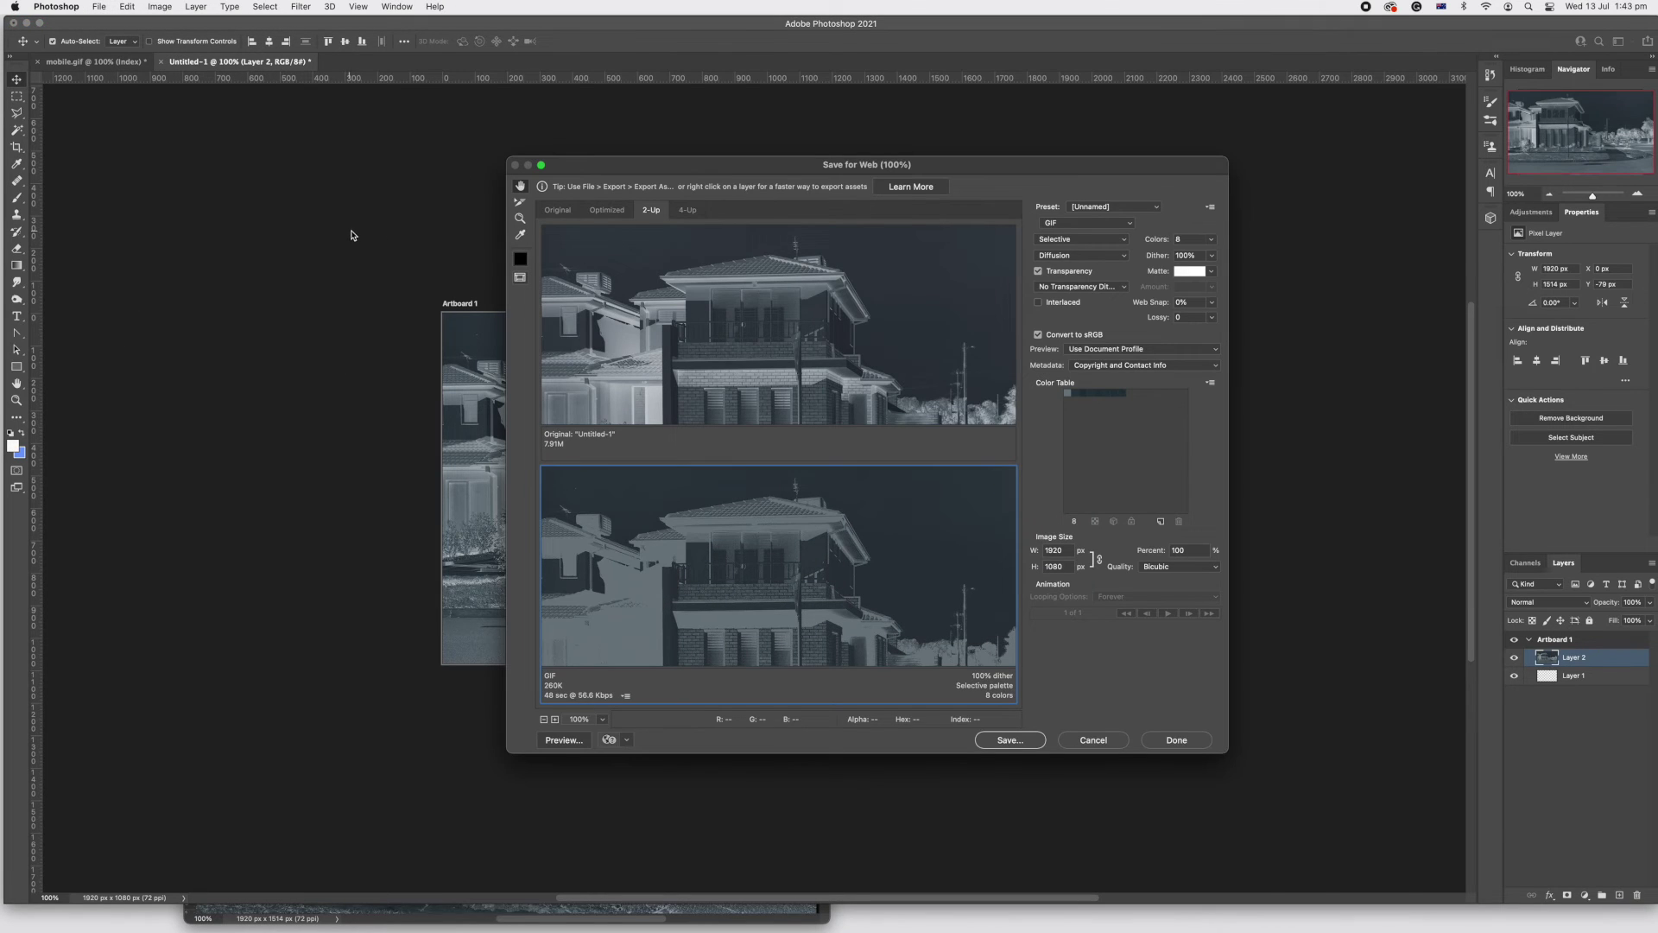
click(1114, 225)
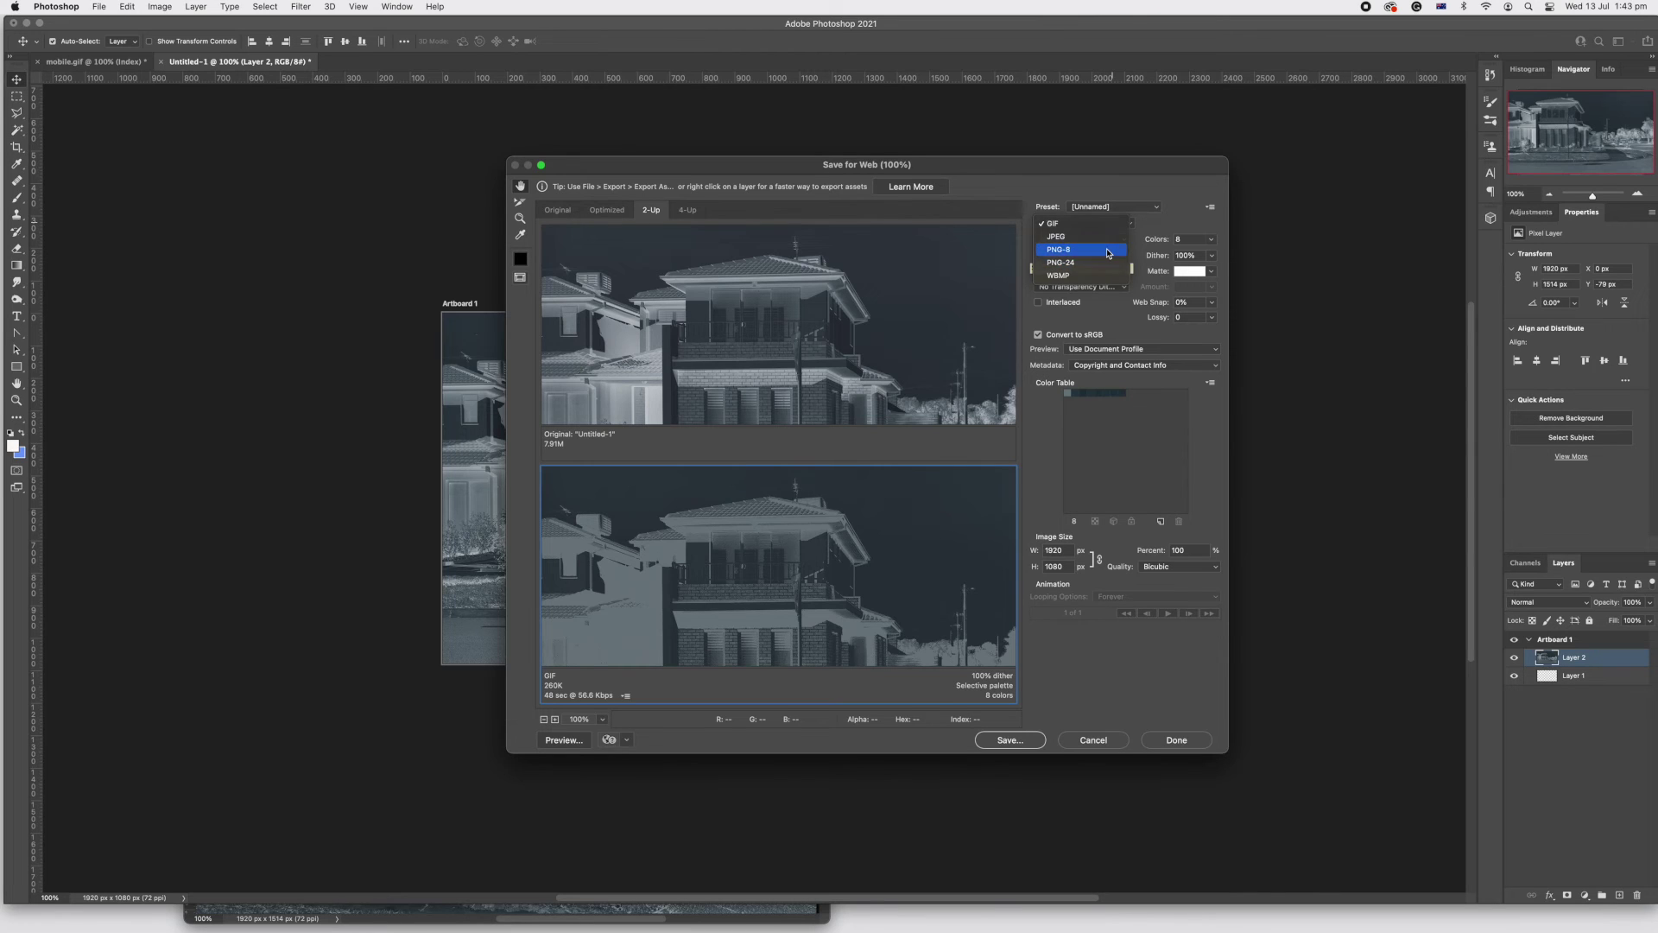
click(1108, 251)
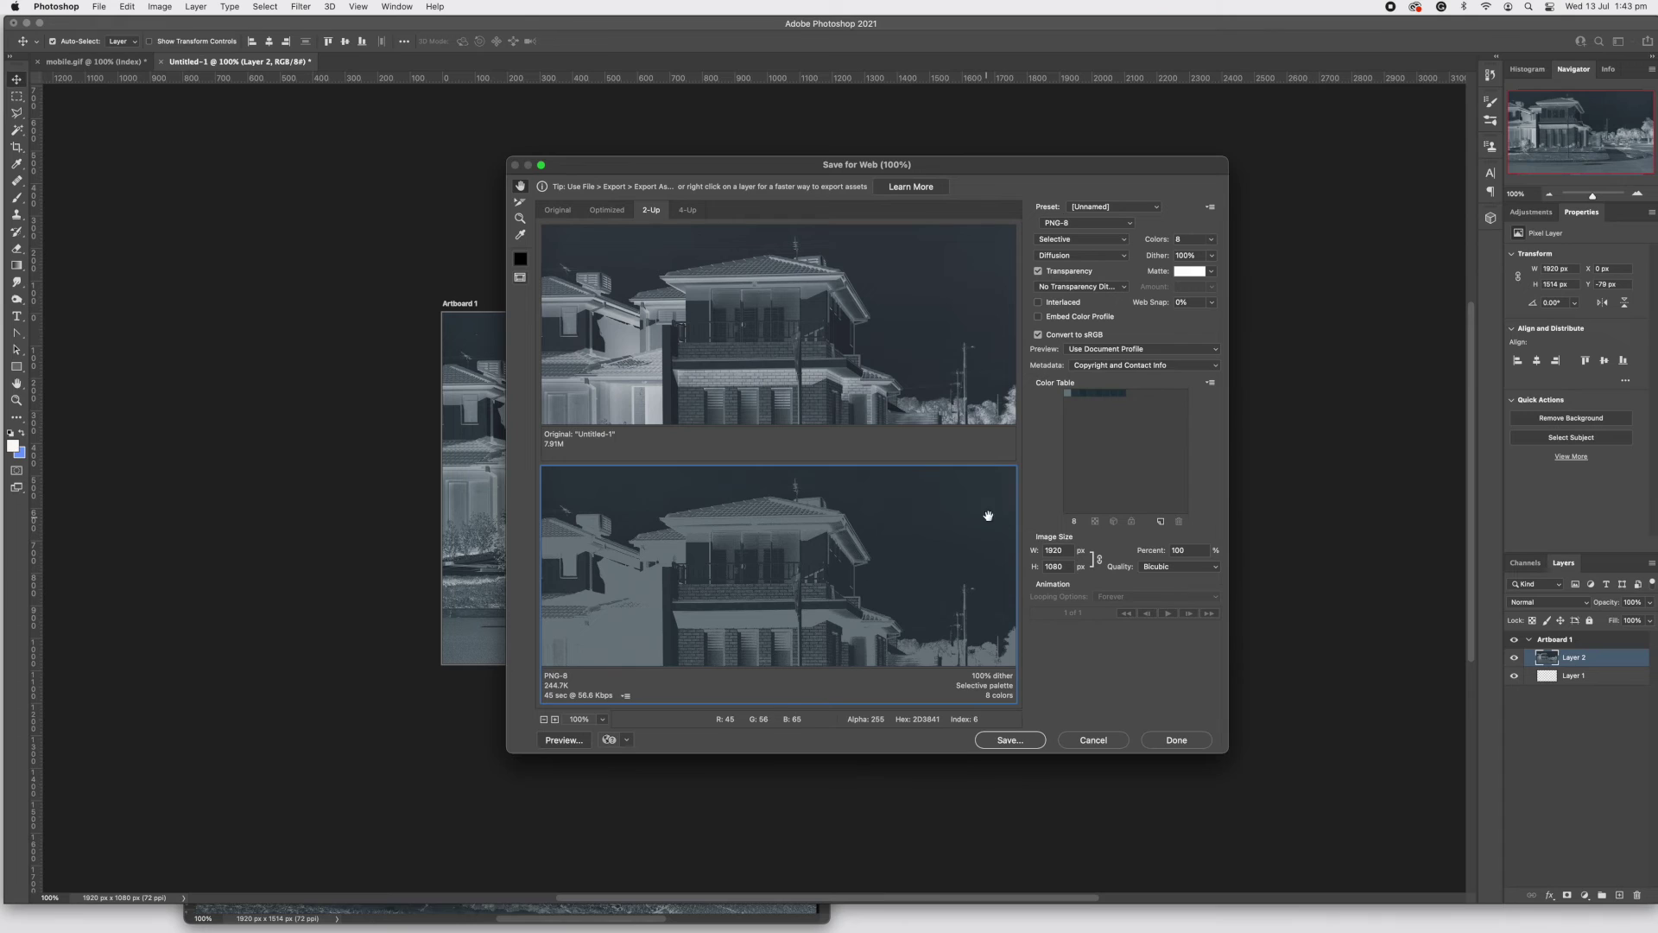
click(1213, 243)
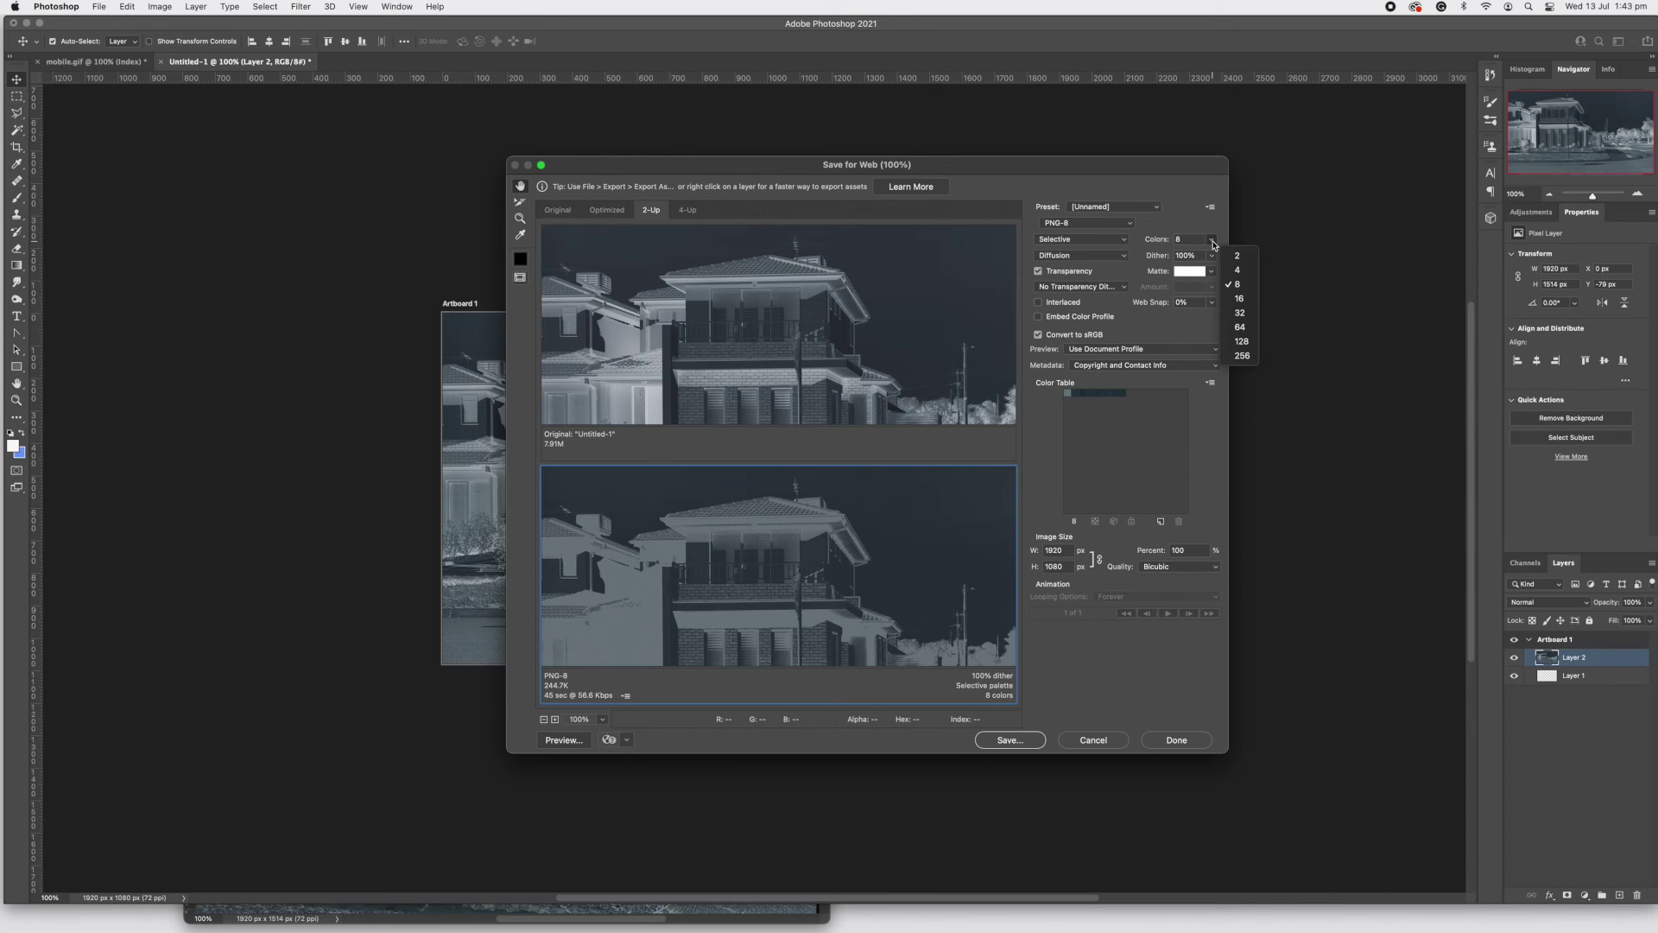
click(1237, 299)
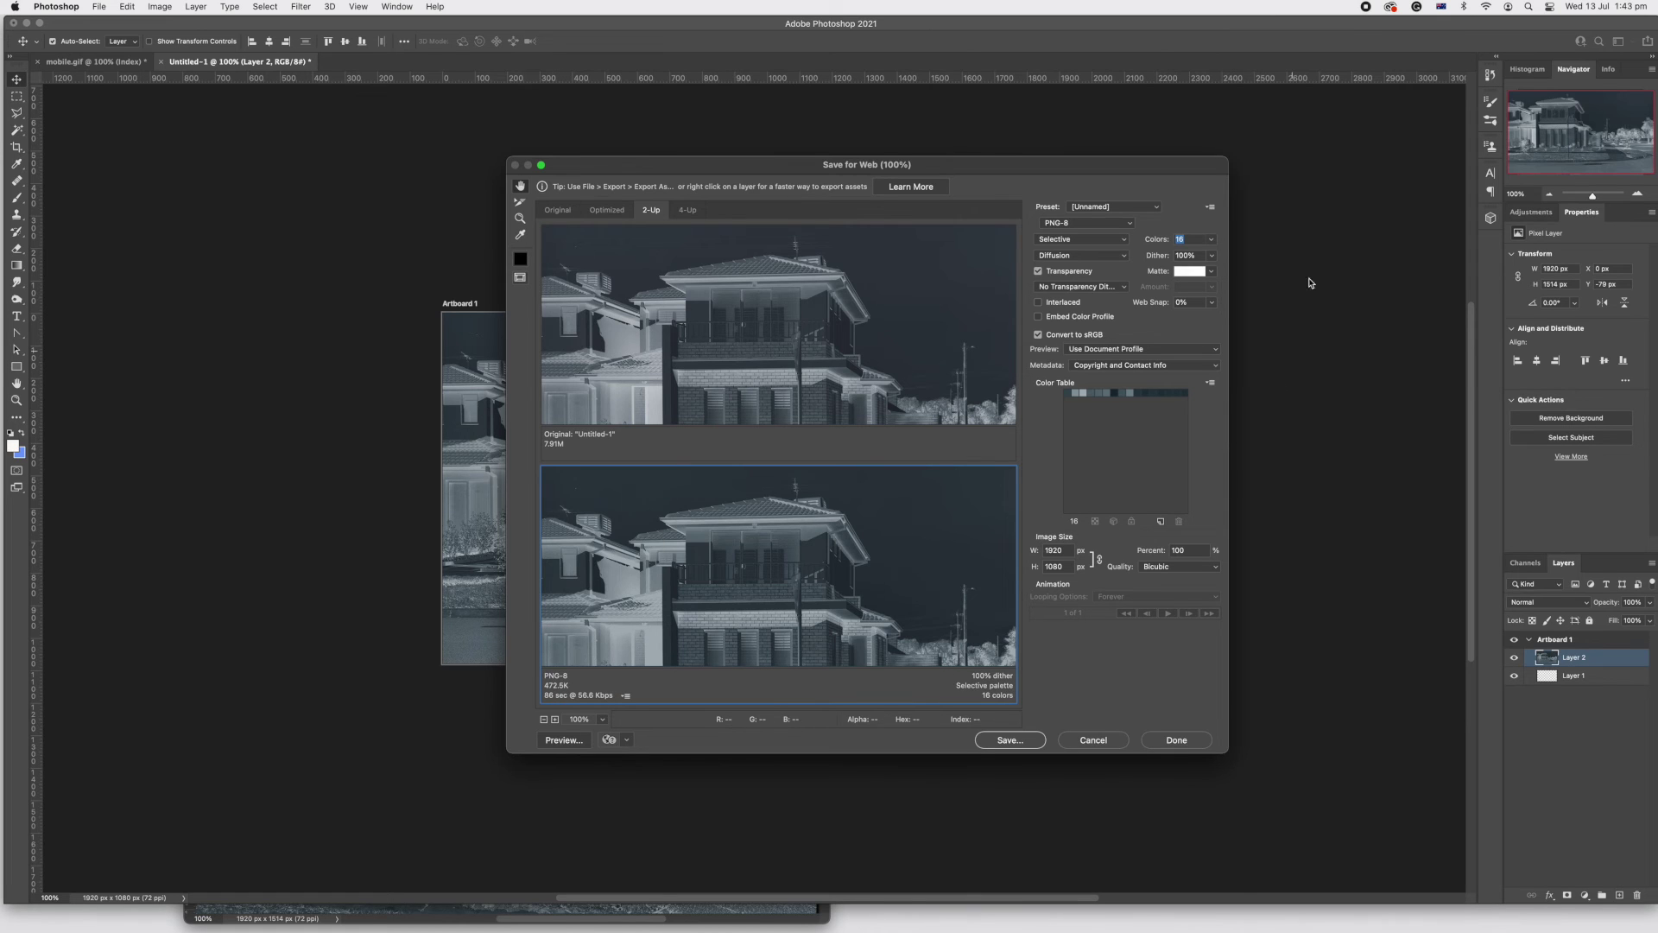
Save the optimized image as web.png in the files sizes folder and switch to Finder.
click(1002, 740)
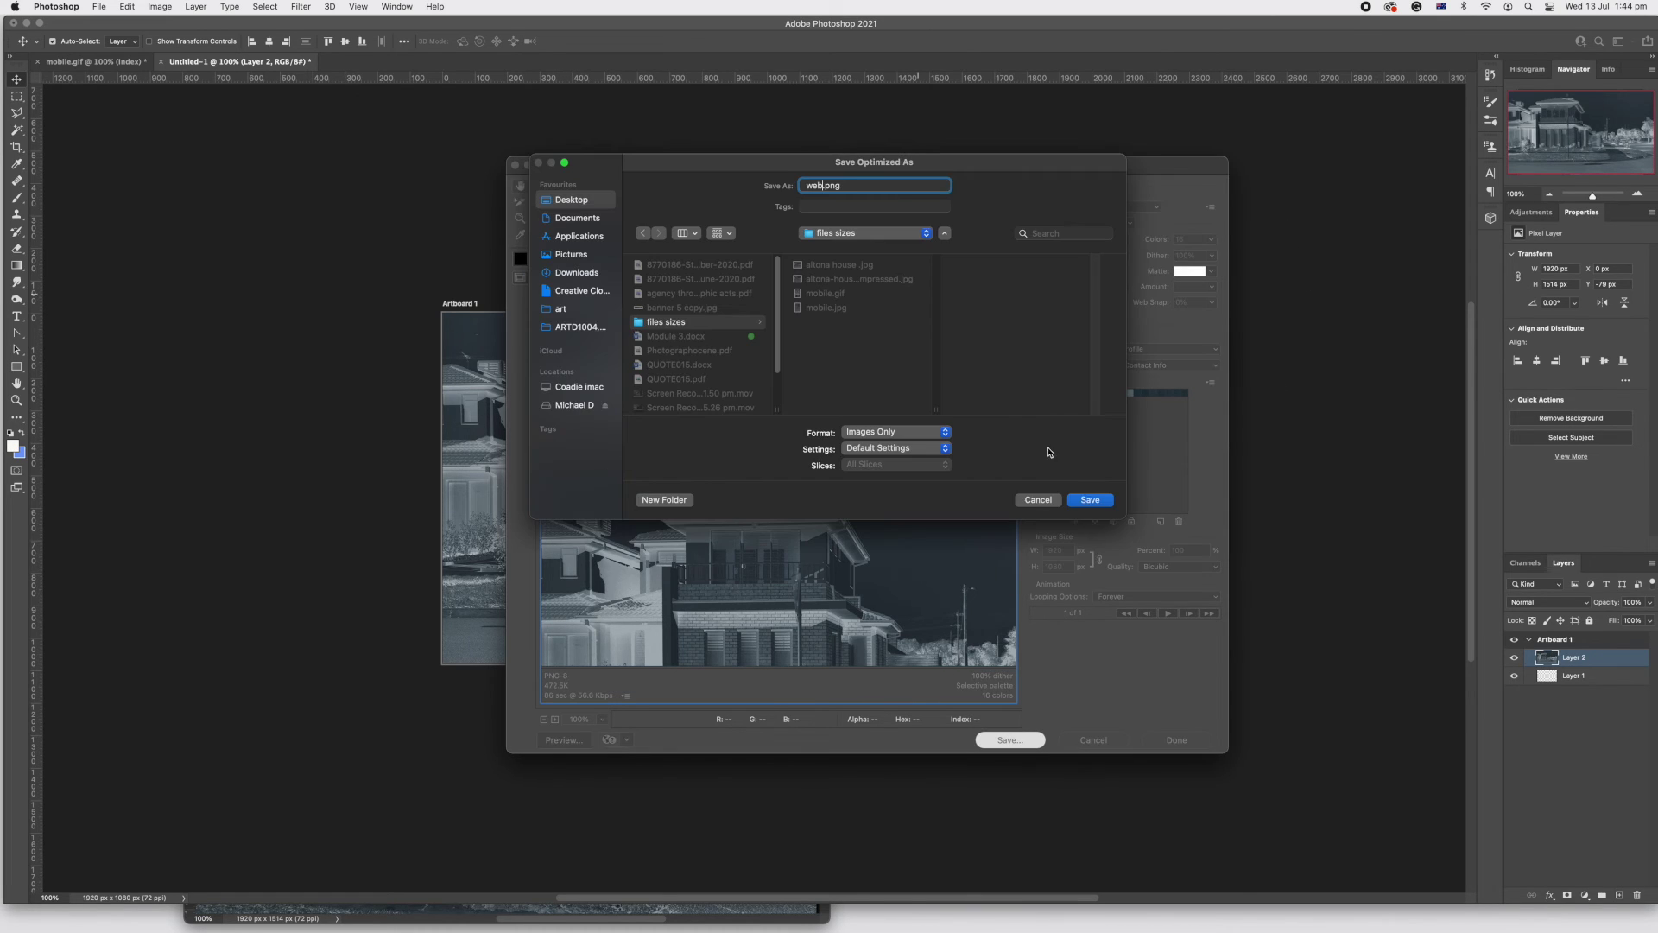
click(1090, 501)
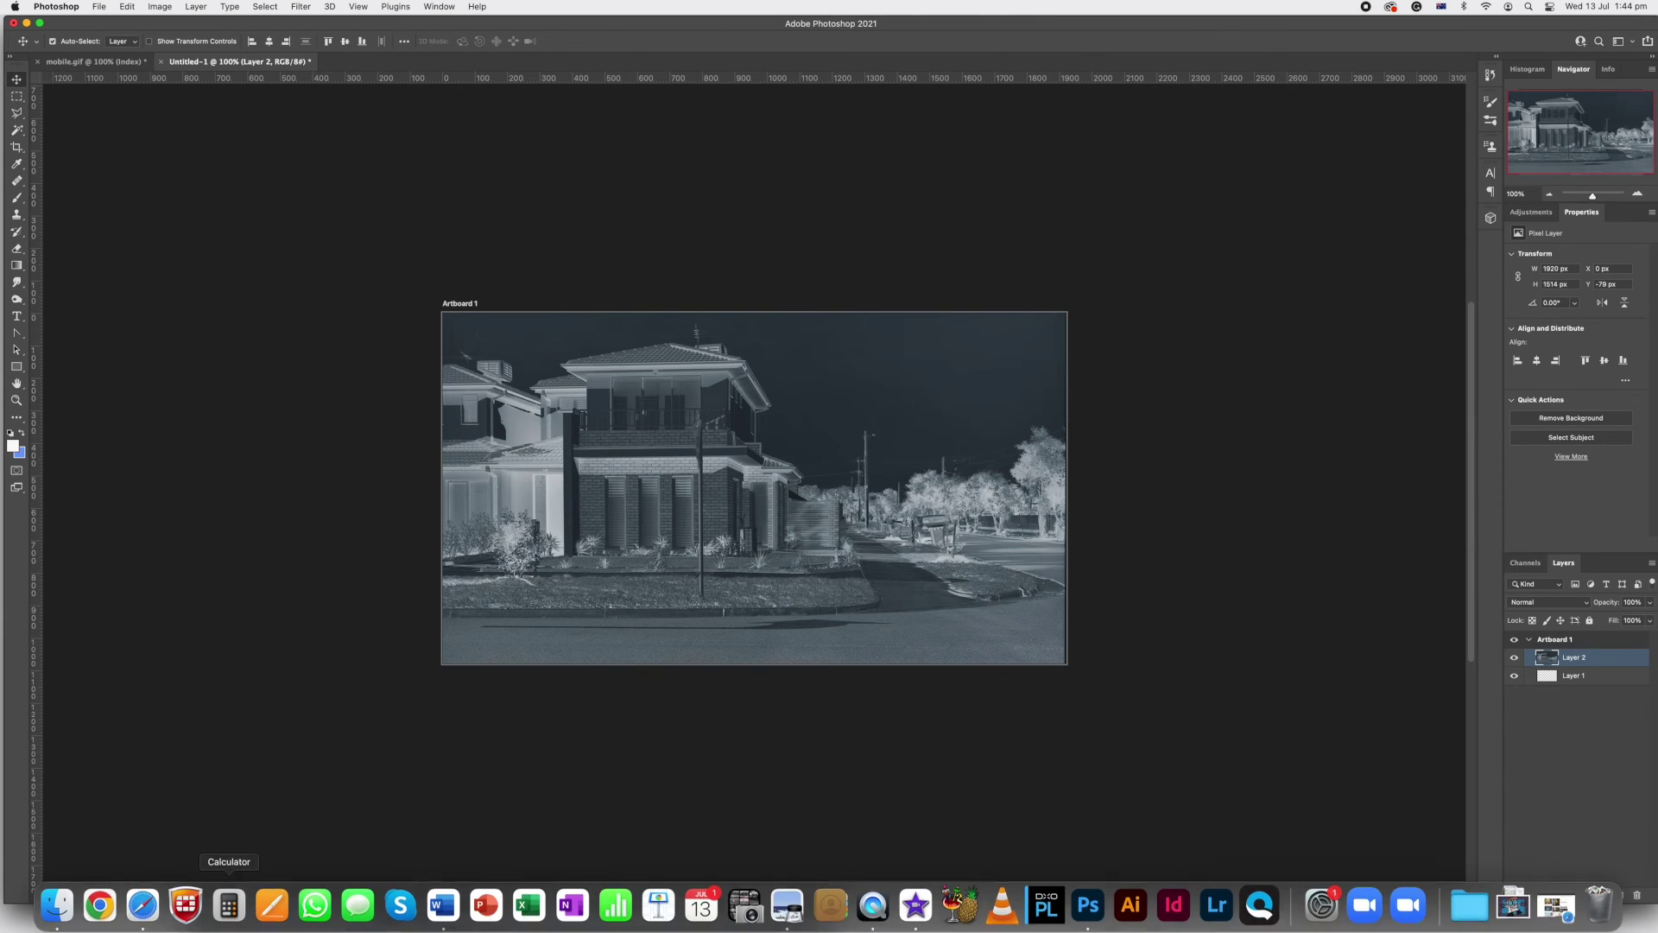
click(75, 907)
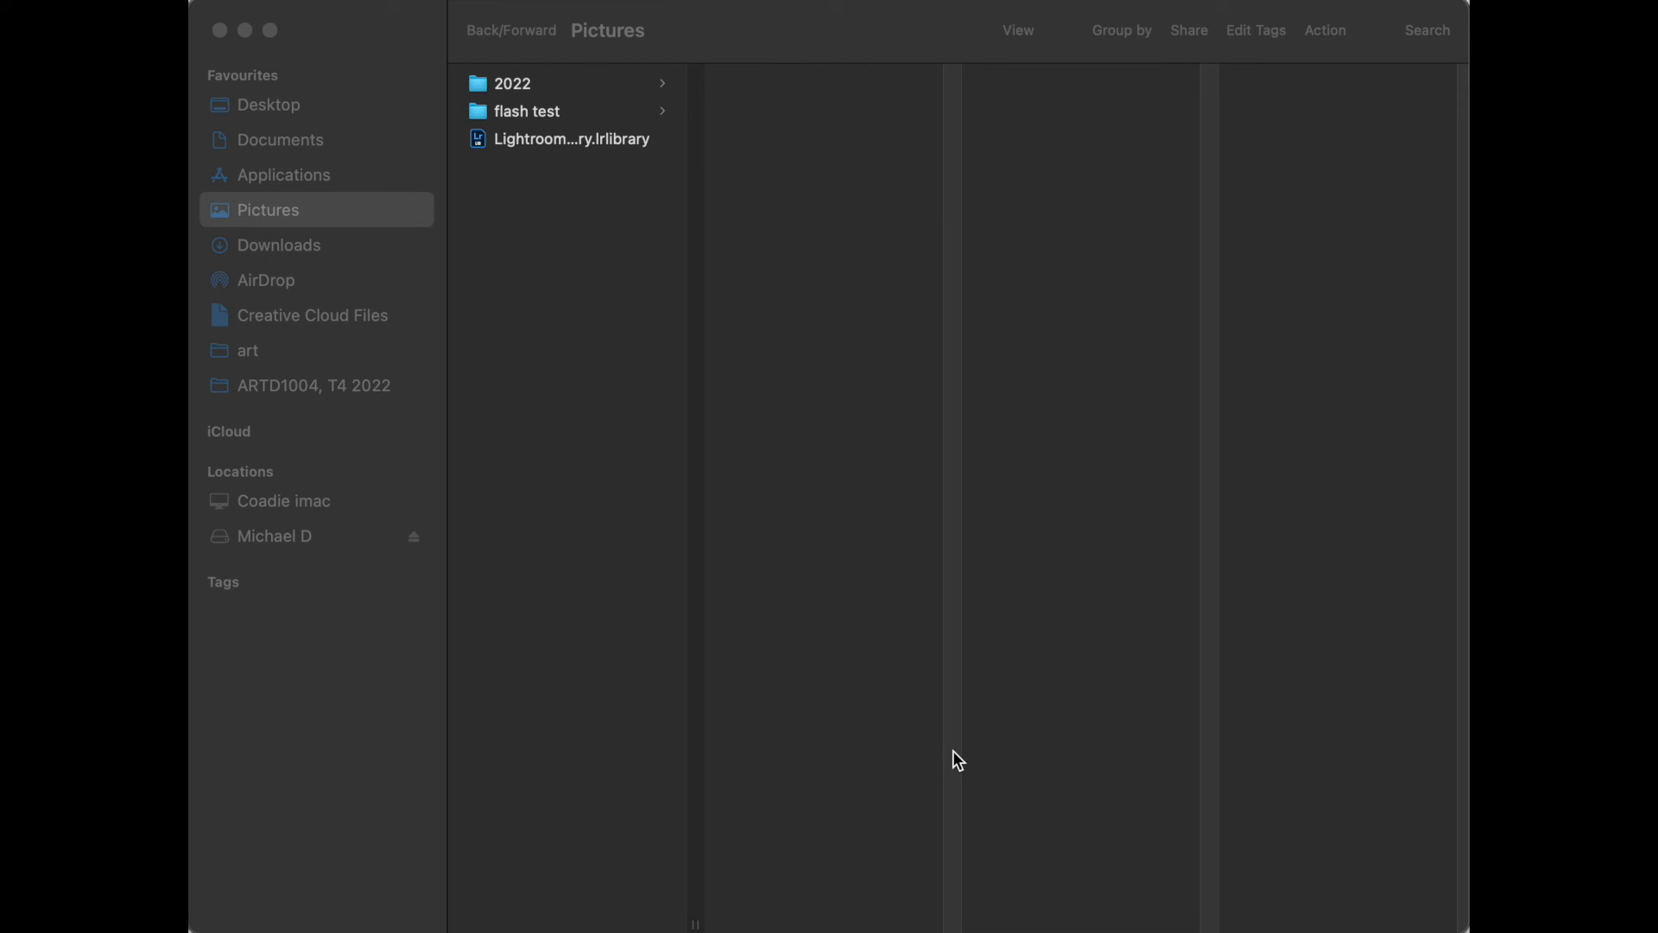
Create a new folder named 2023 in the Pictures folder in Finder.
click(666, 282)
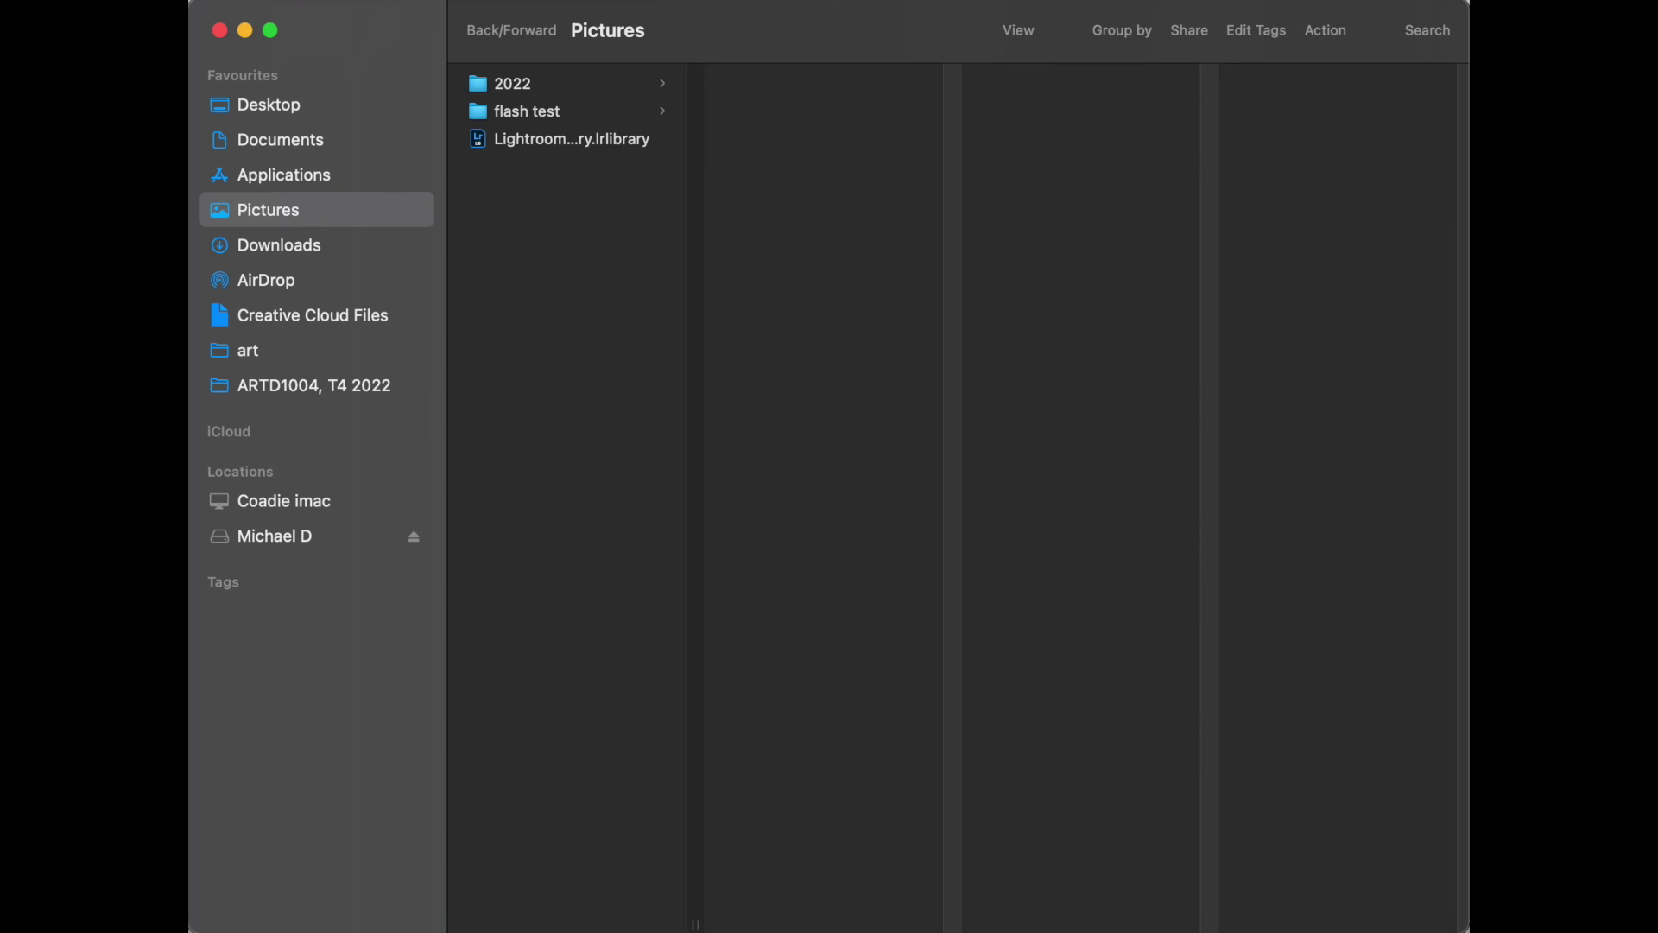
key(super+shift+n)
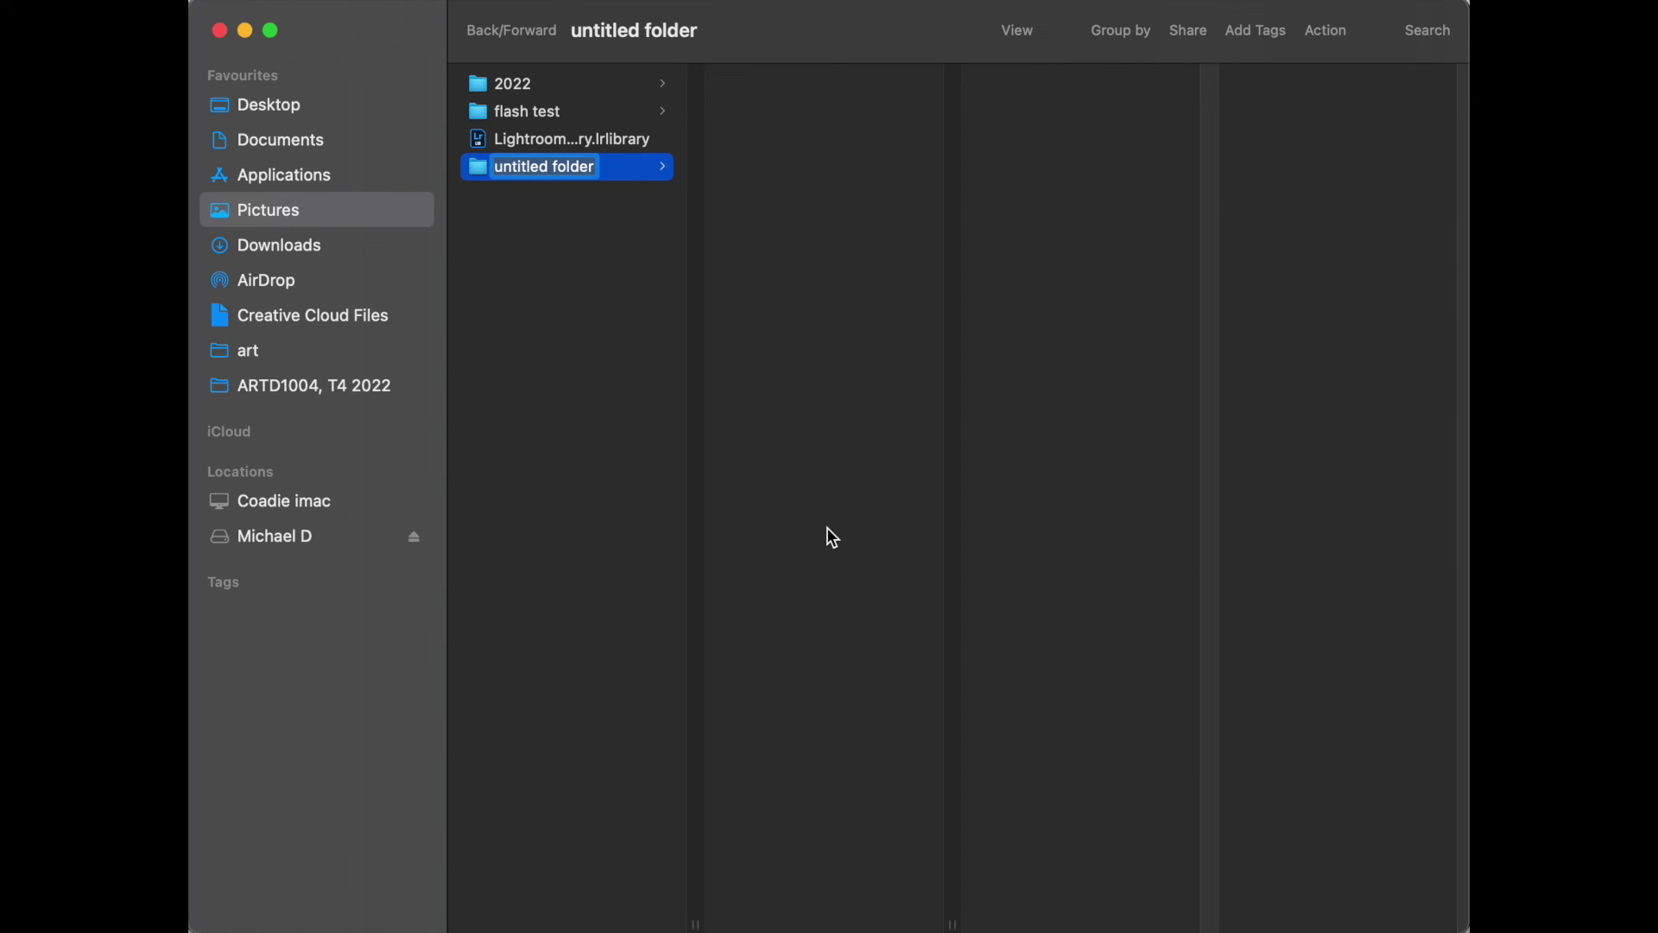
text(200)
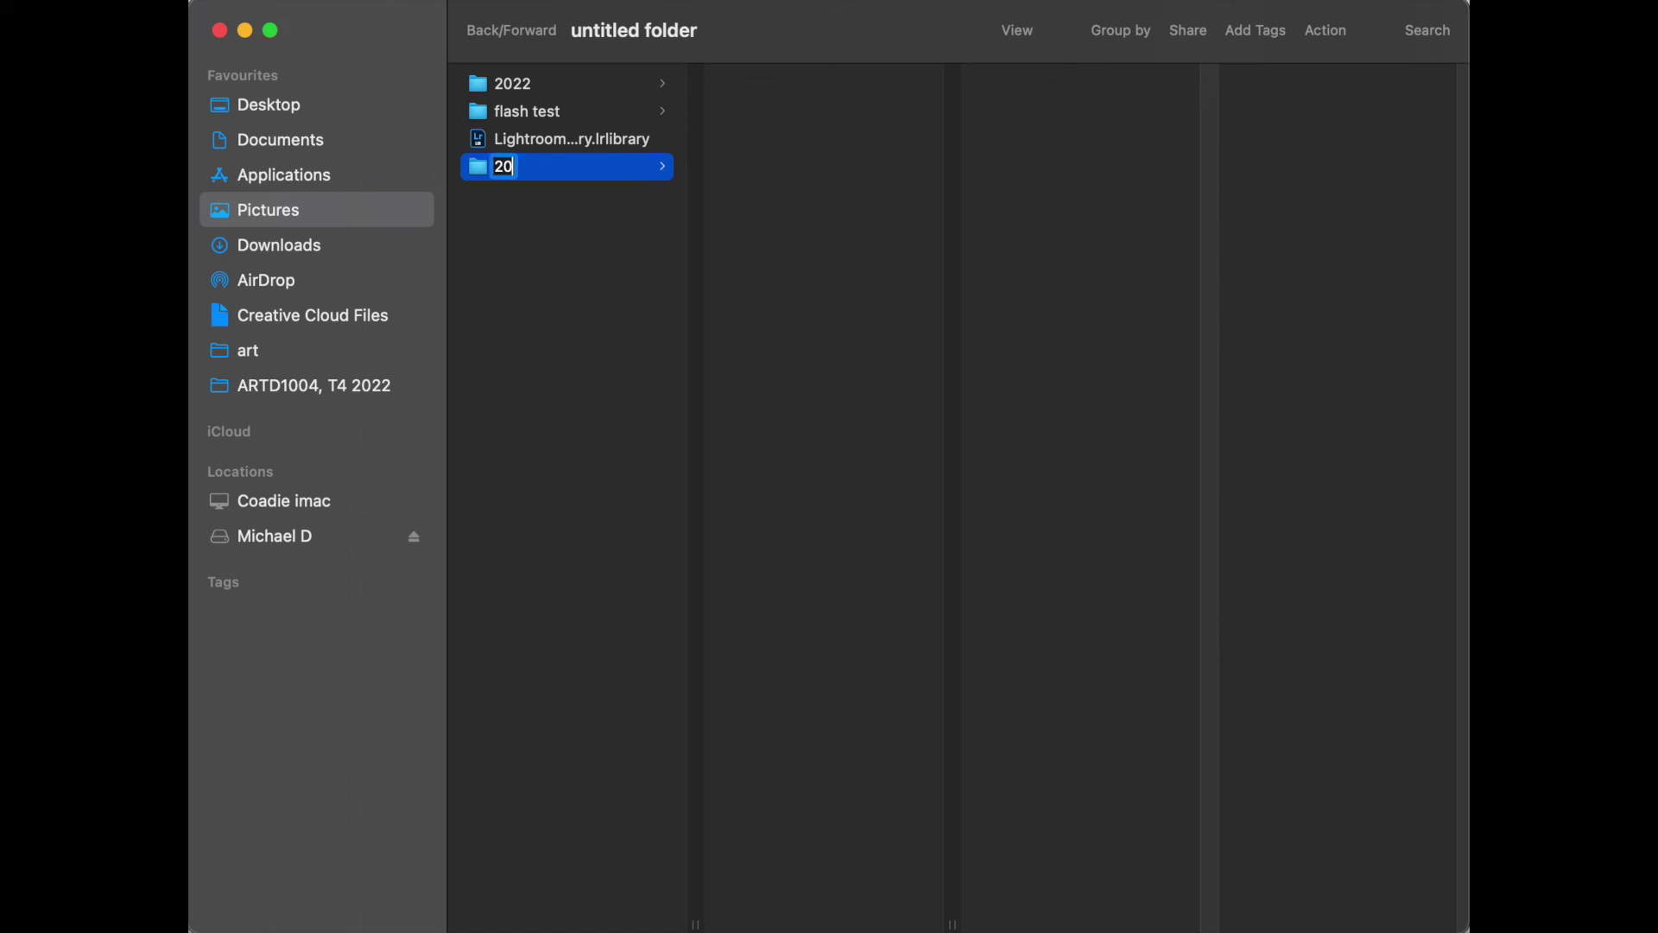
key(BackSpace)
key(BackSpace)
text(023)
key(Return)
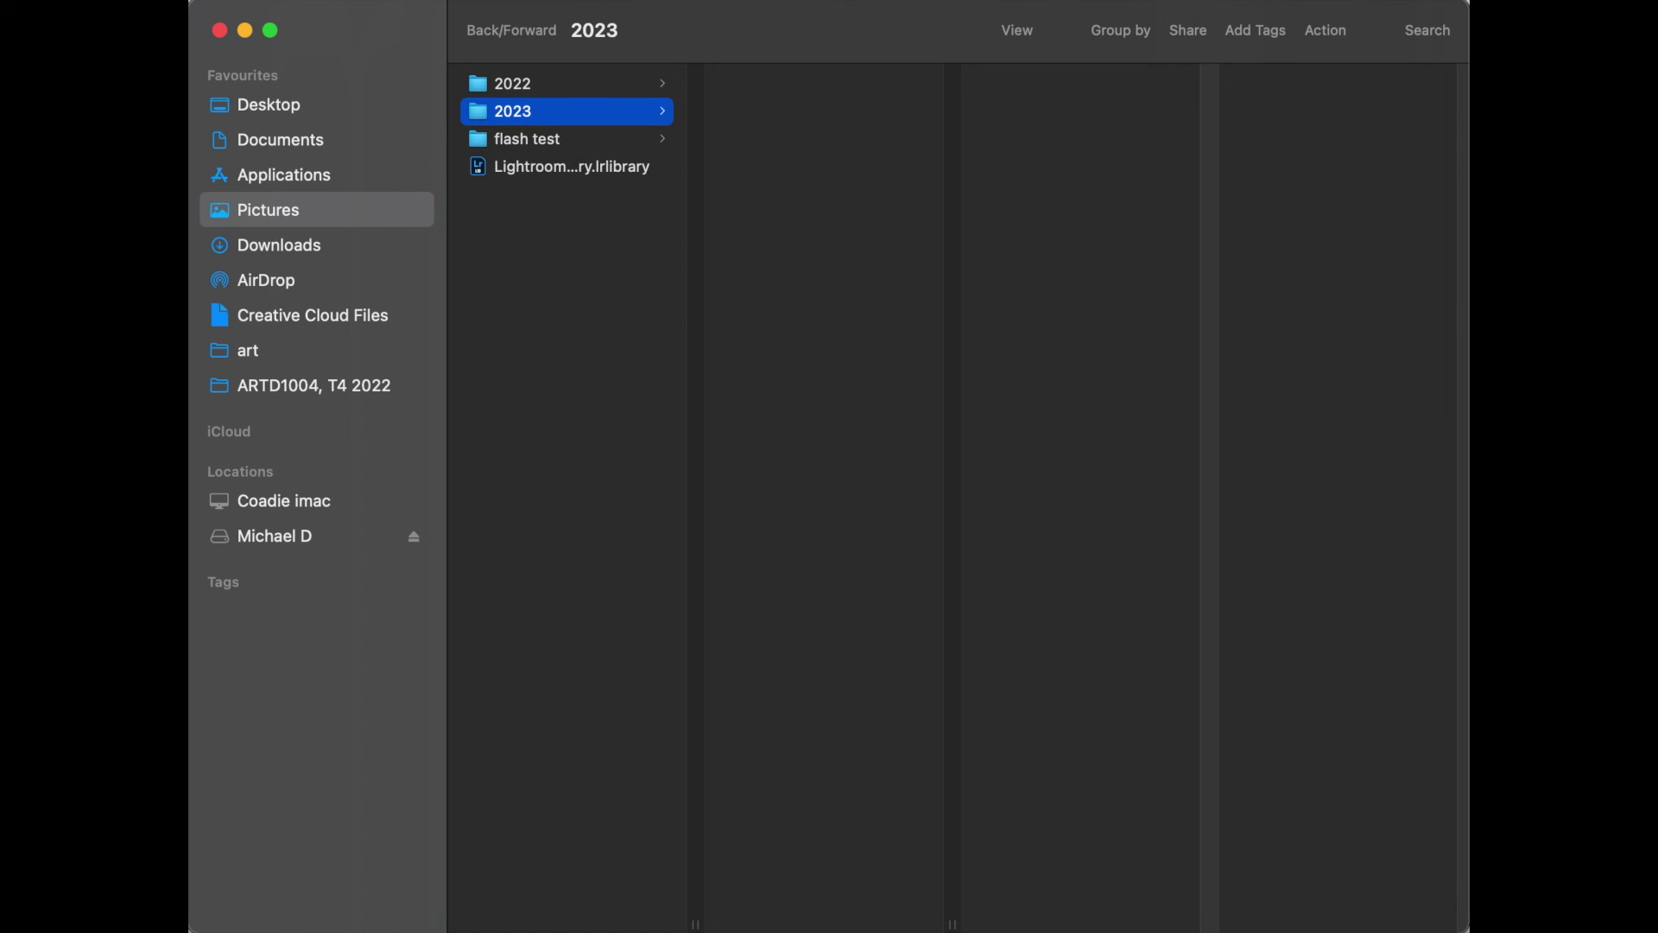
Create a subfolder named photography digital imaging inside the 2023 folder.
key(shift+super+n)
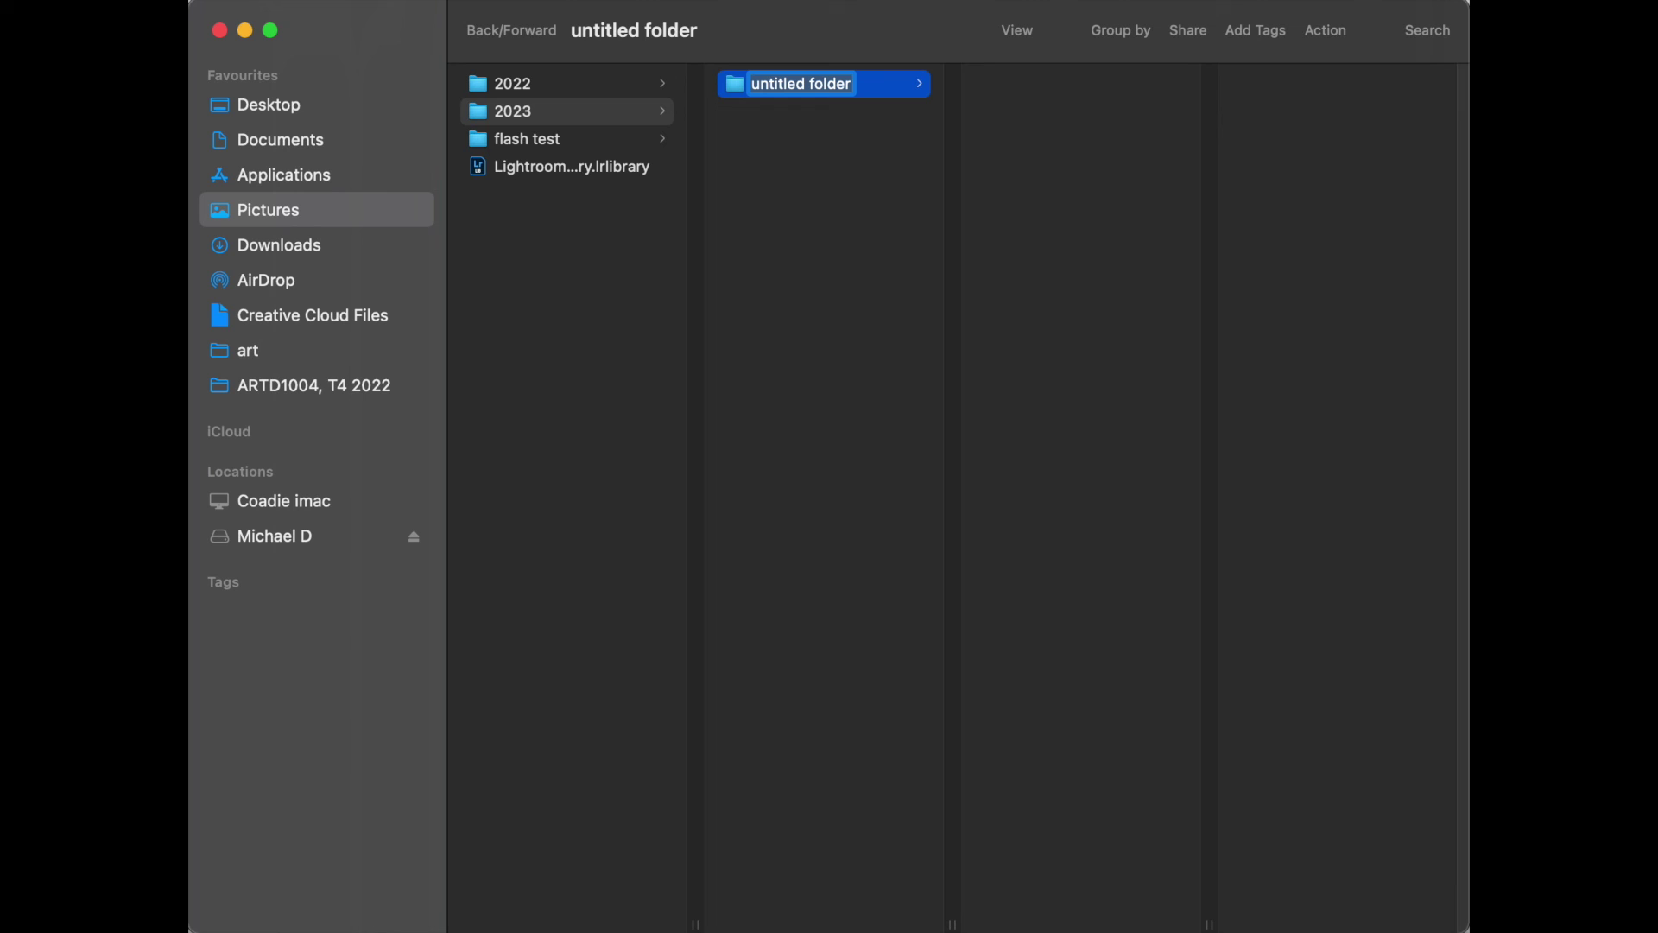
text(photo)
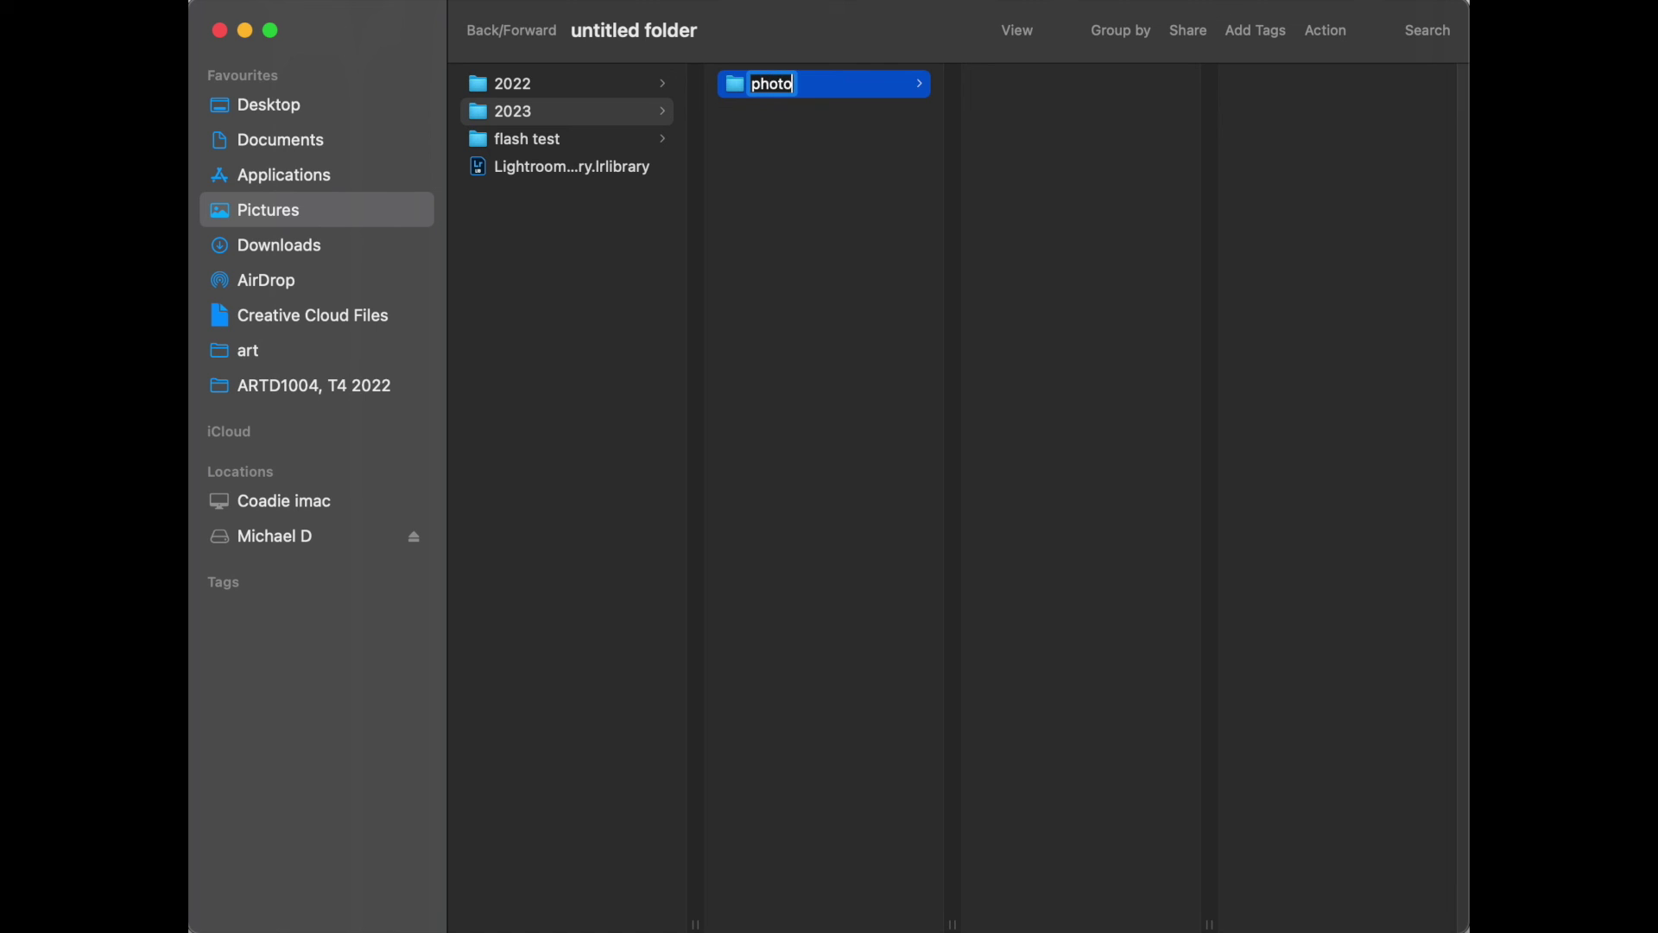
text(graphy )
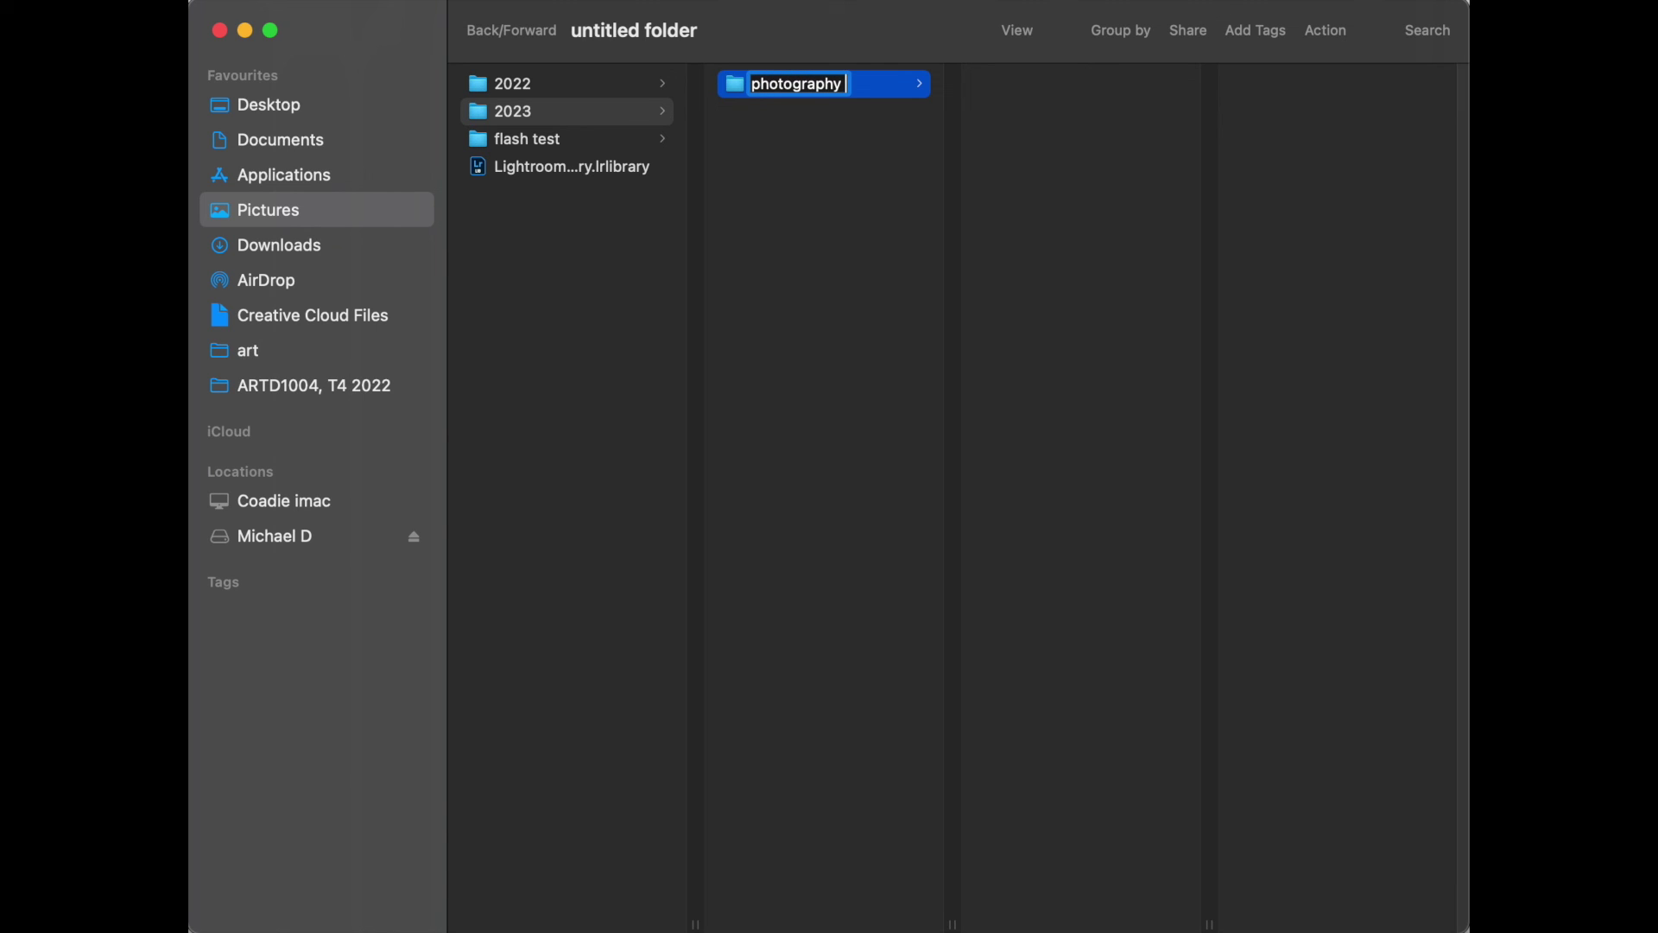
text(digital i)
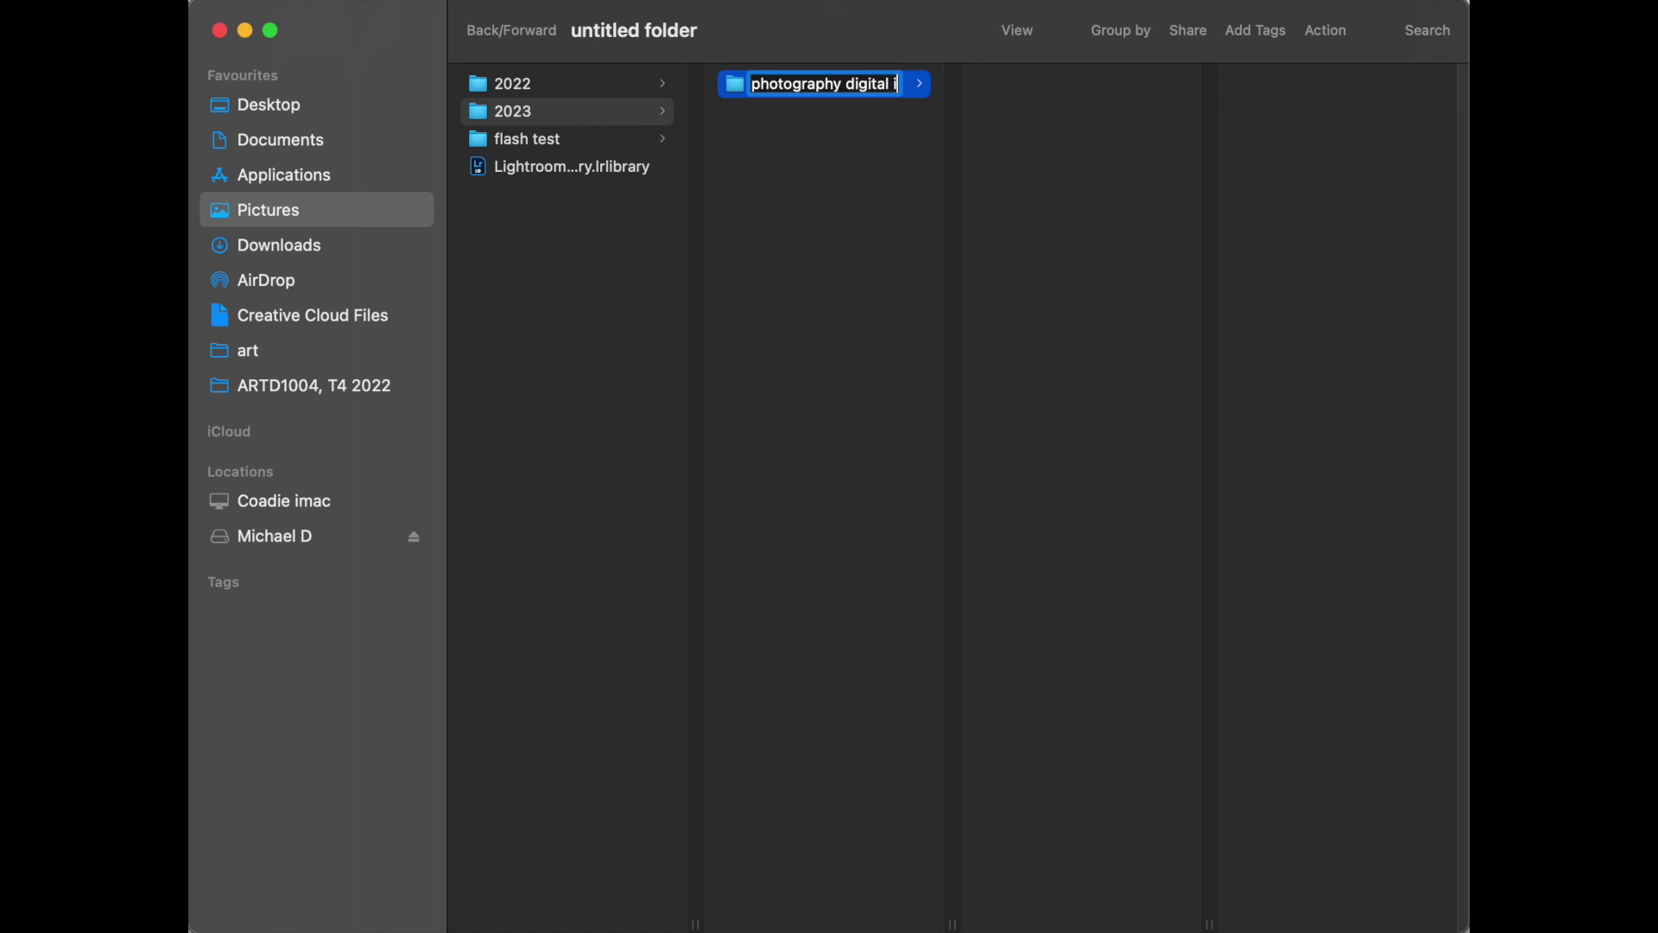
text(maging)
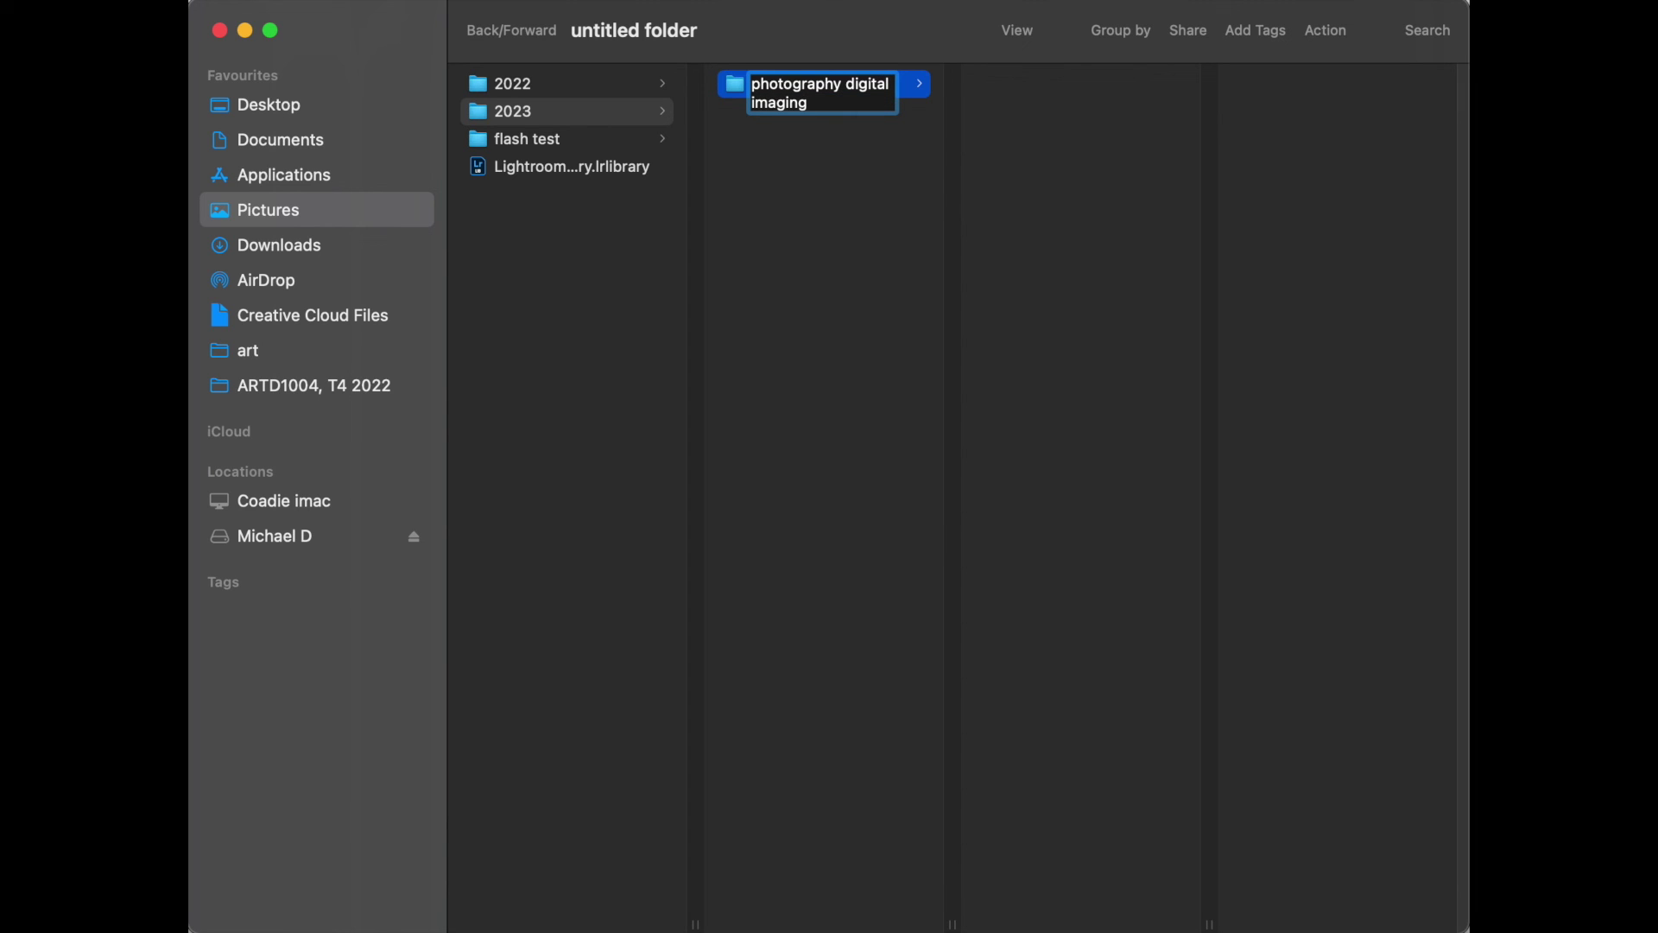
click(838, 232)
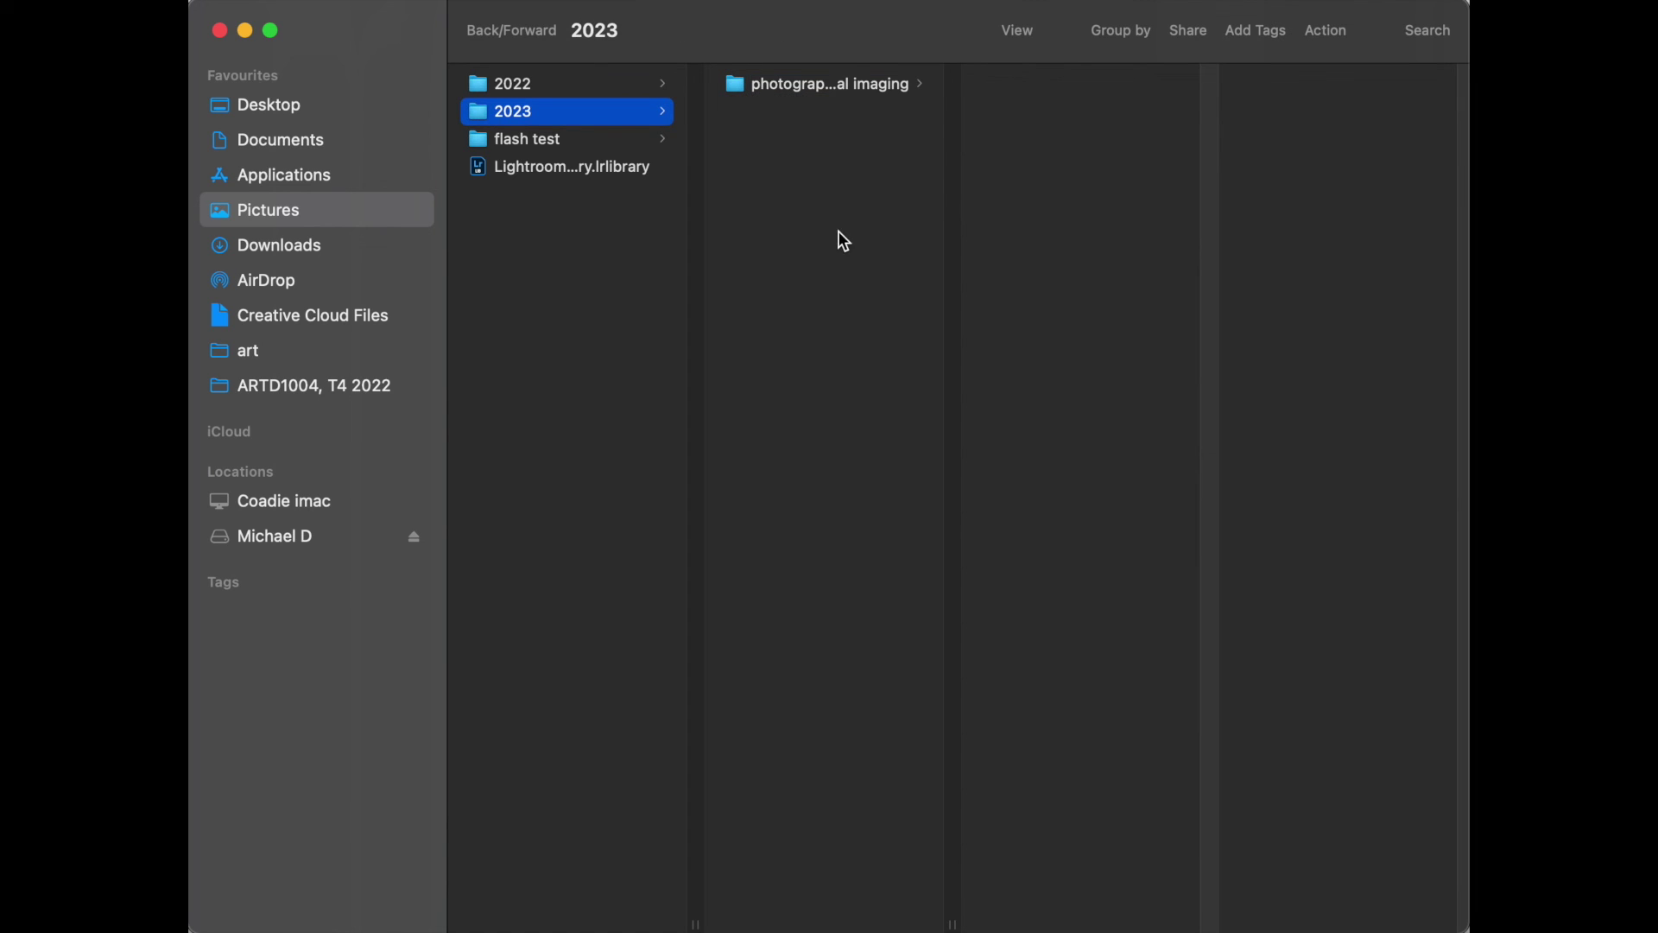
Create a subfolder named assessment one inside the photography digital imaging folder.
click(859, 93)
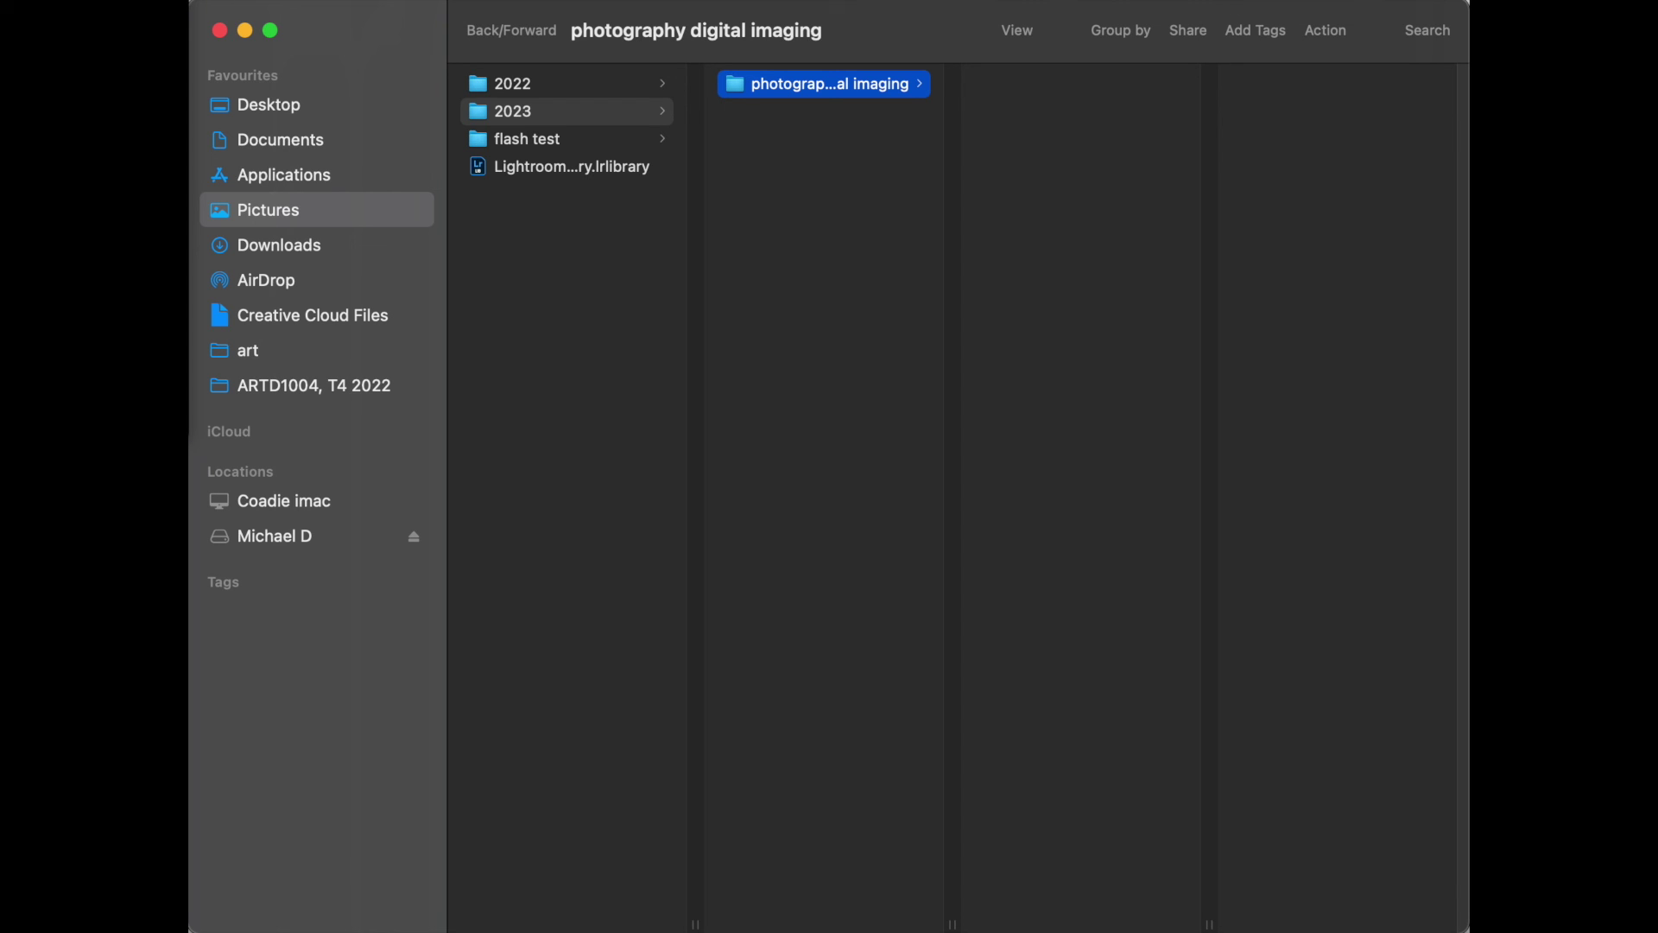
key(super+shift+n)
text(assess)
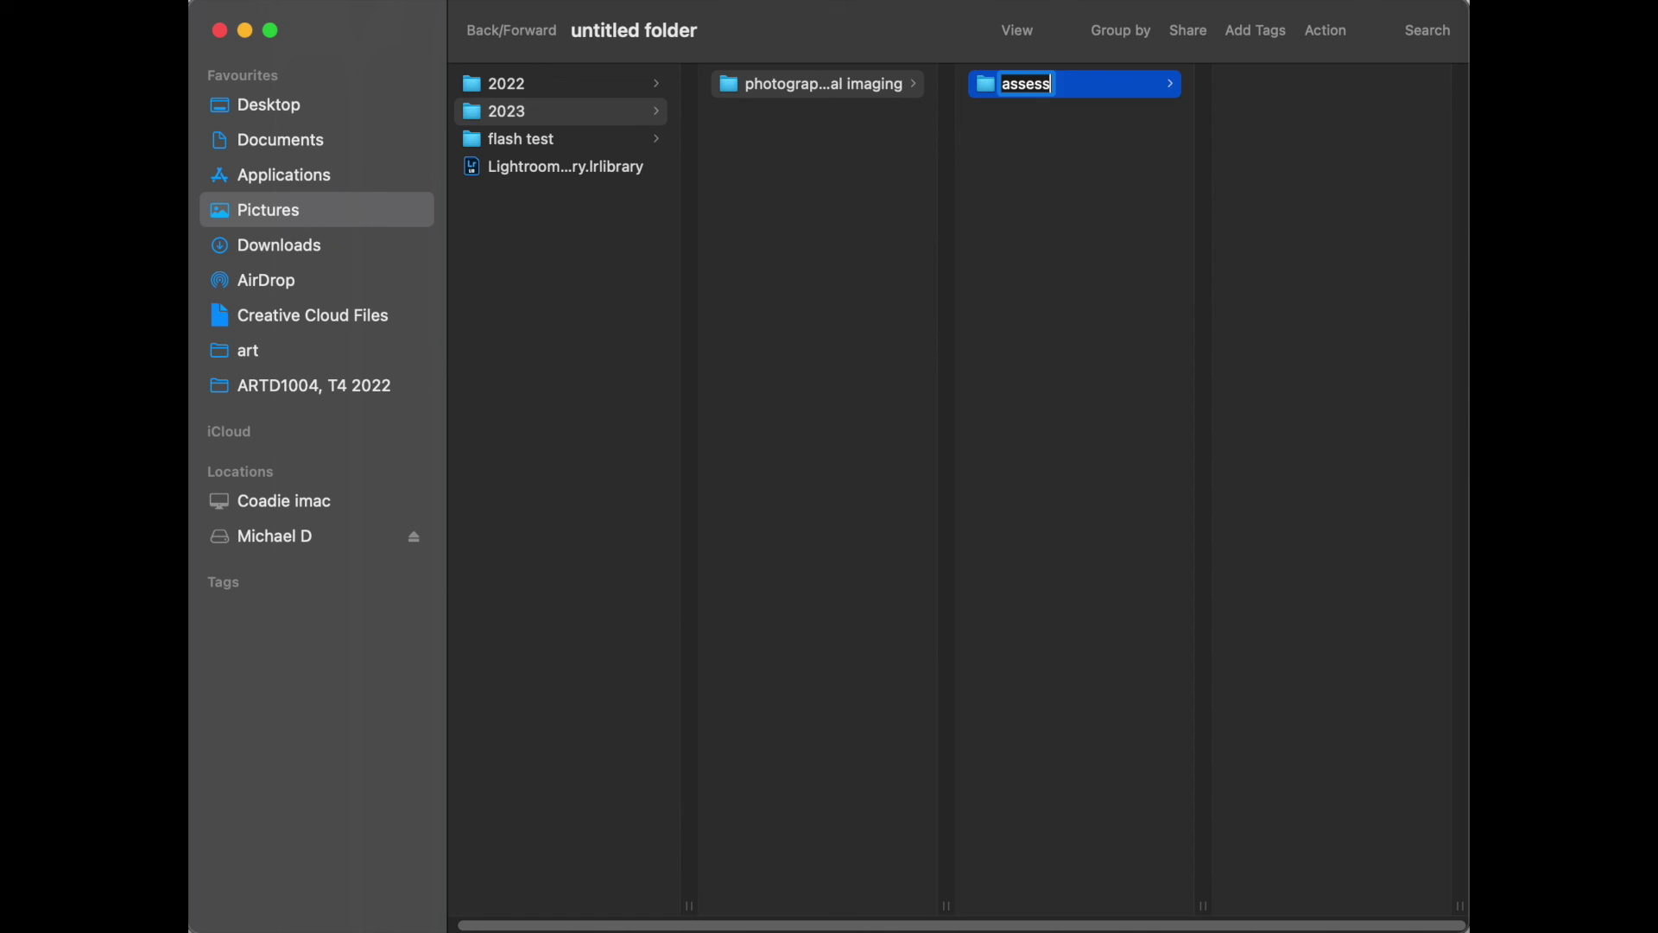
text(ment one)
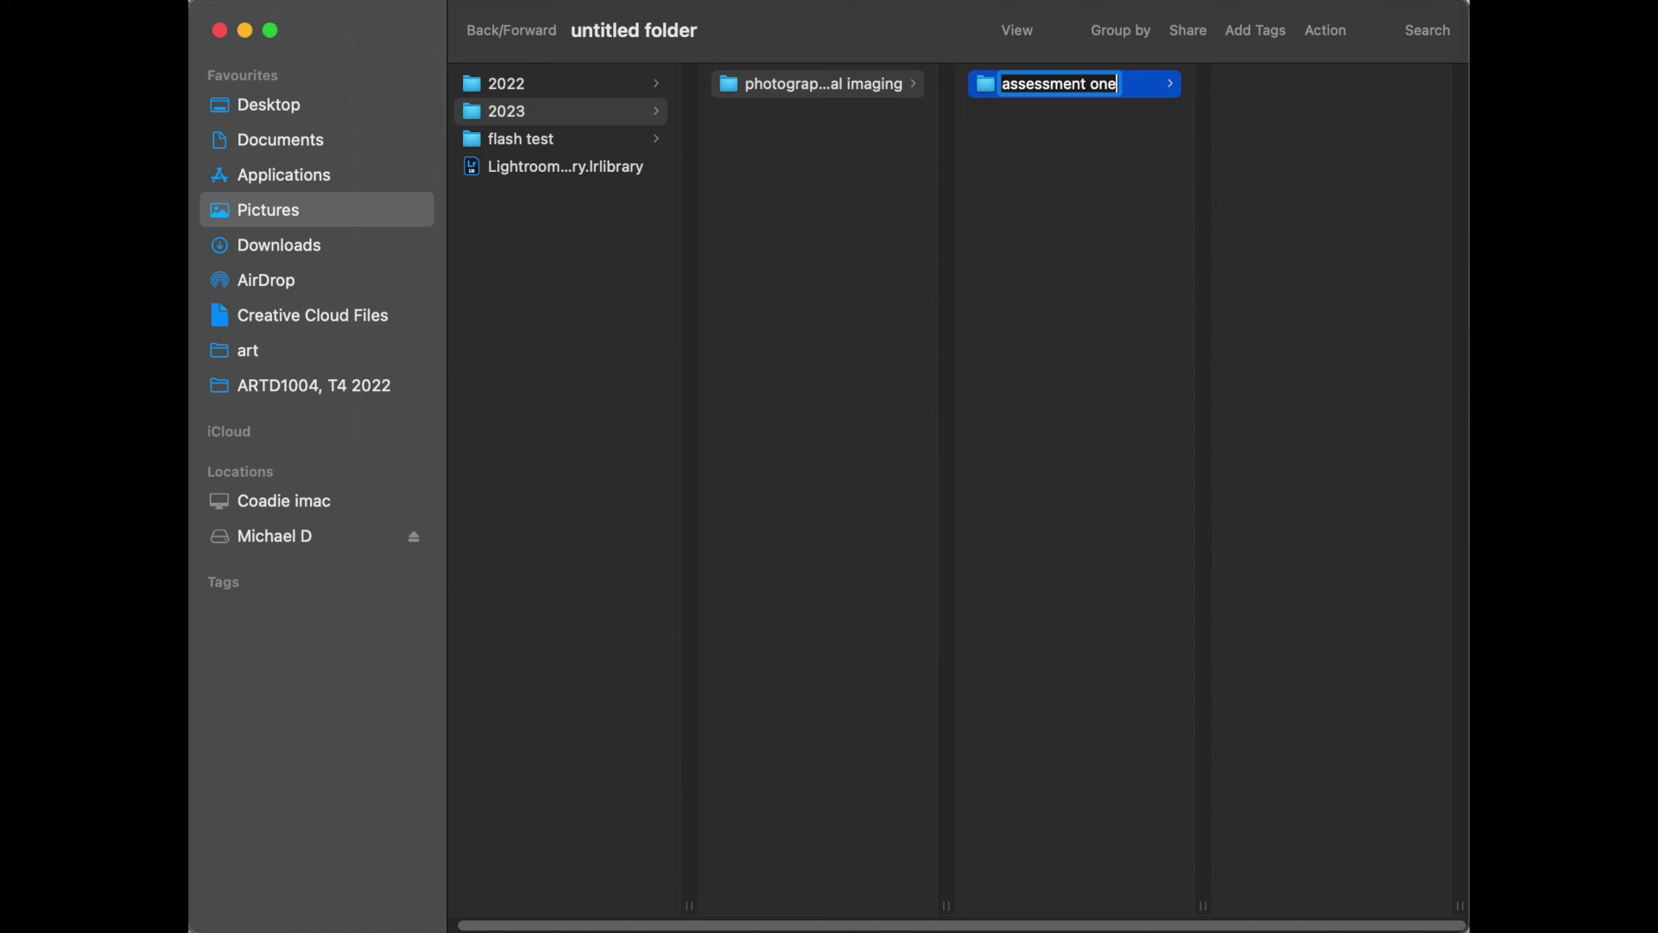
key(Return)
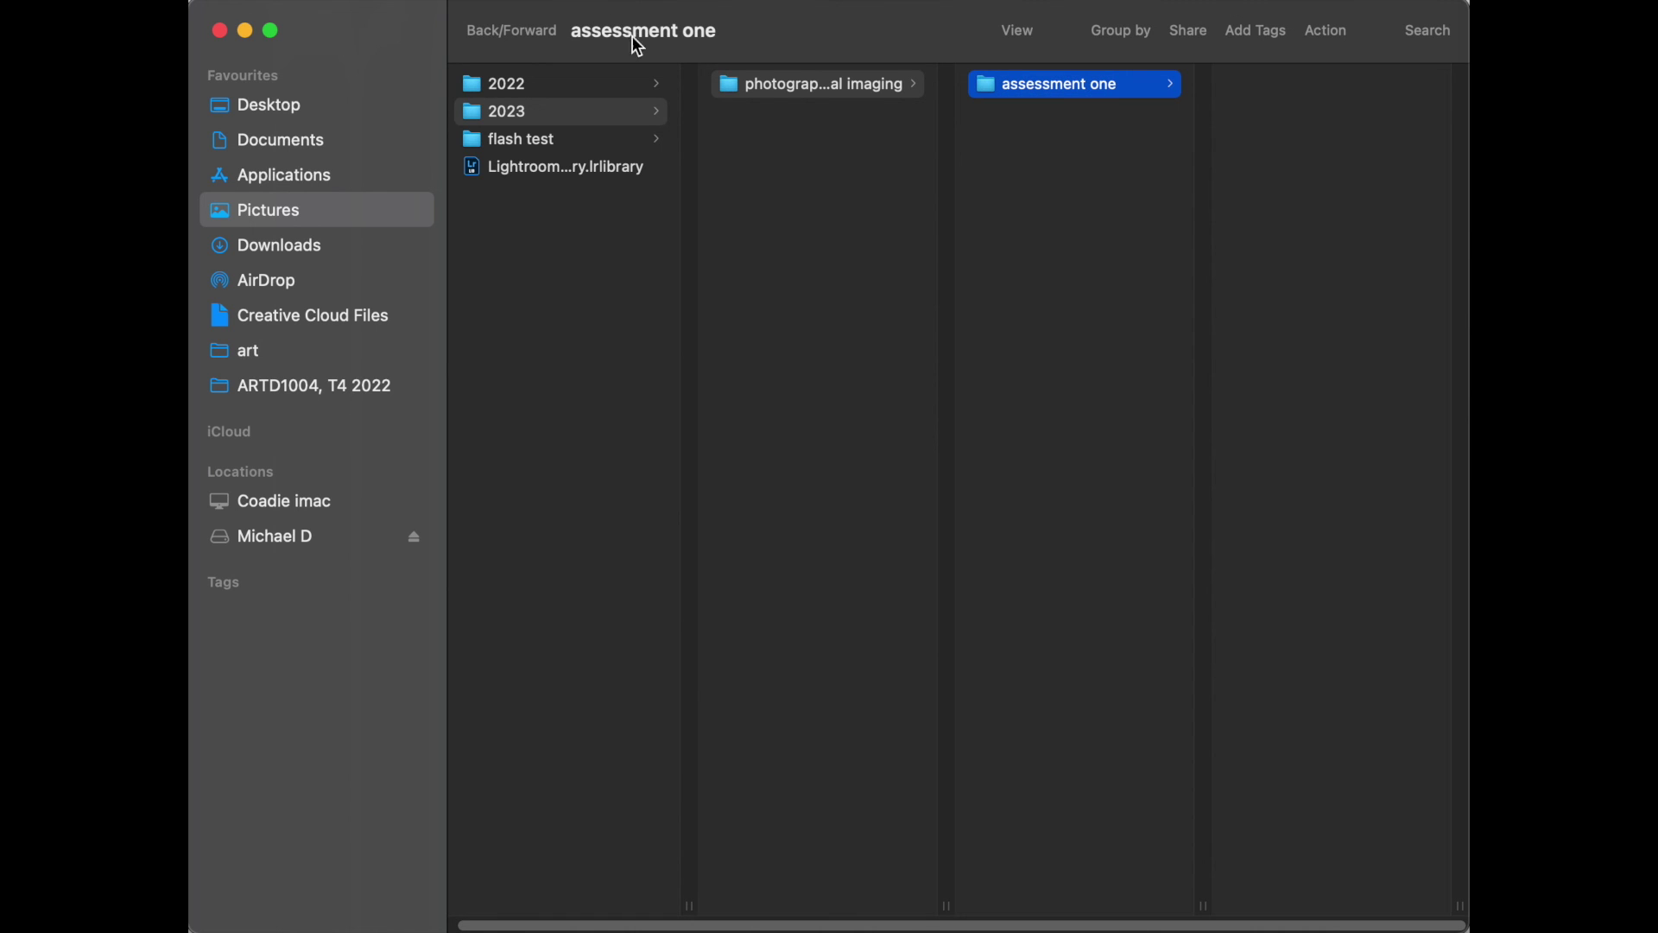
Add a second subfolder named module one inside the photography digital imaging folder.
click(791, 86)
key(Return)
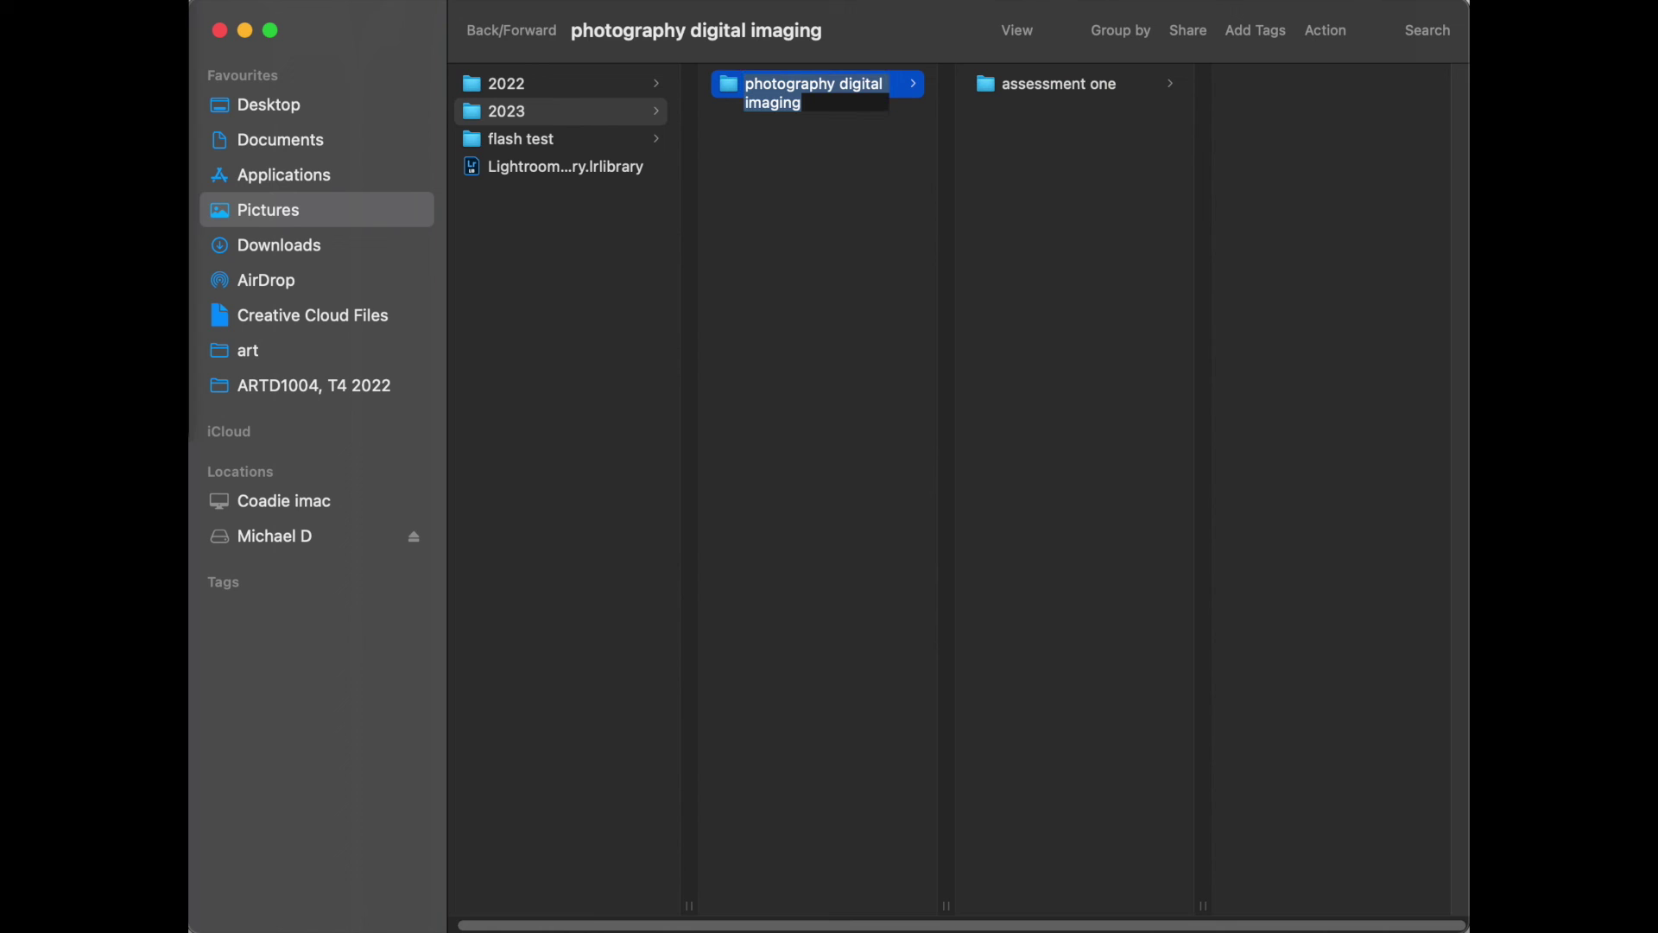
key(super+shift+n)
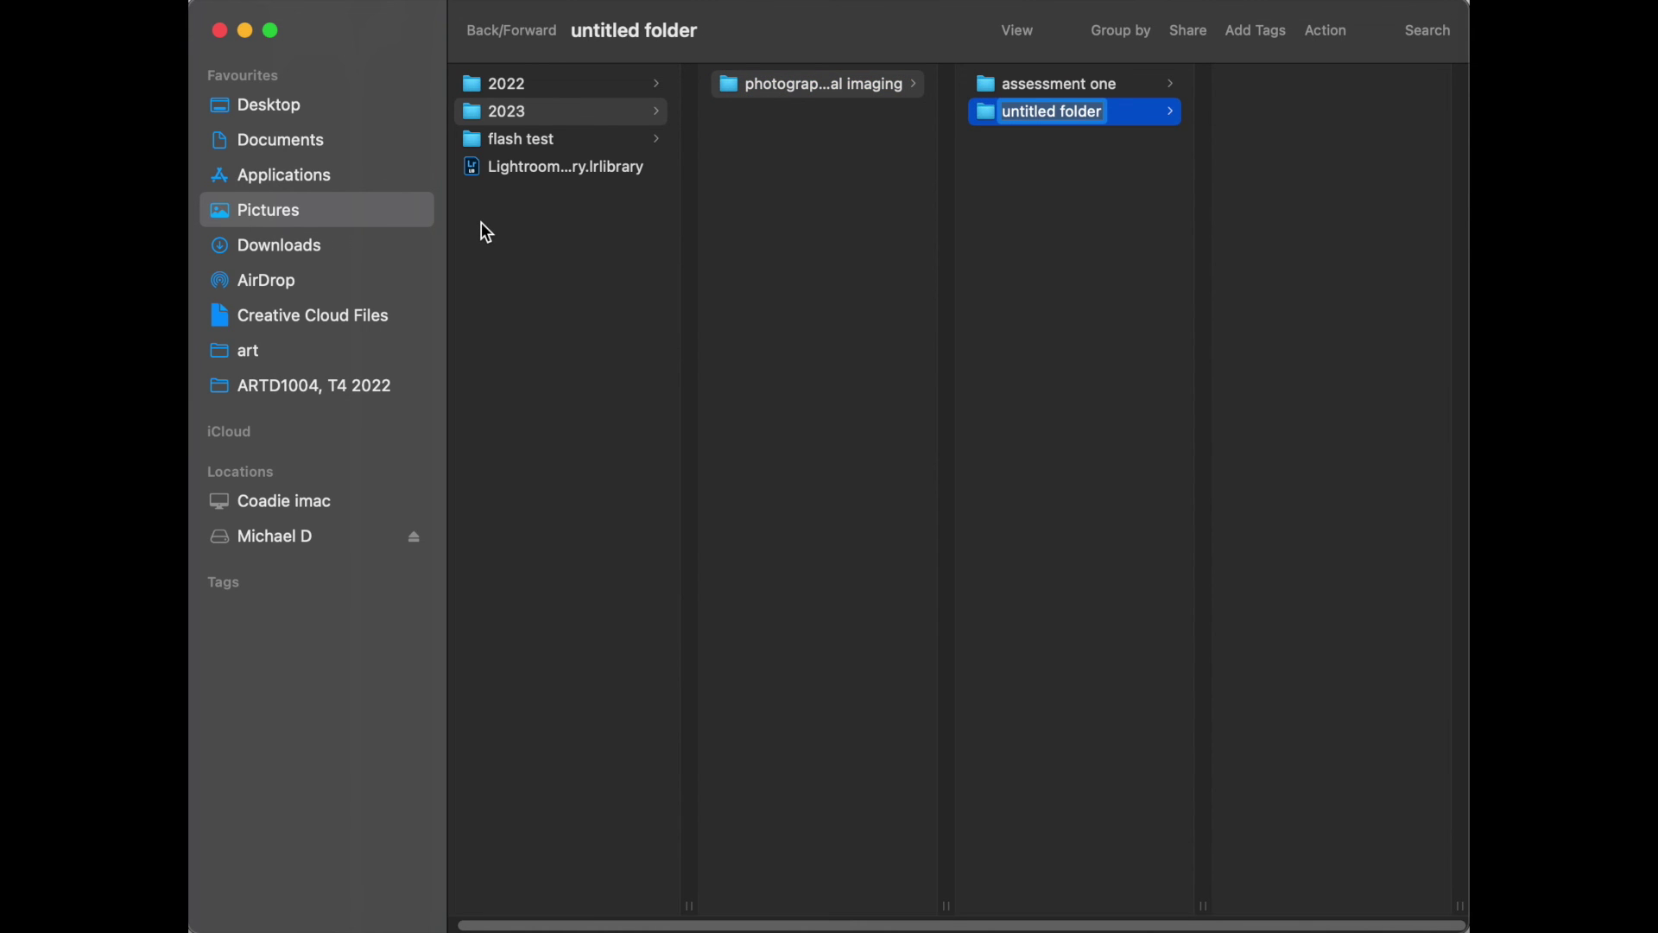
text(module one)
key(Return)
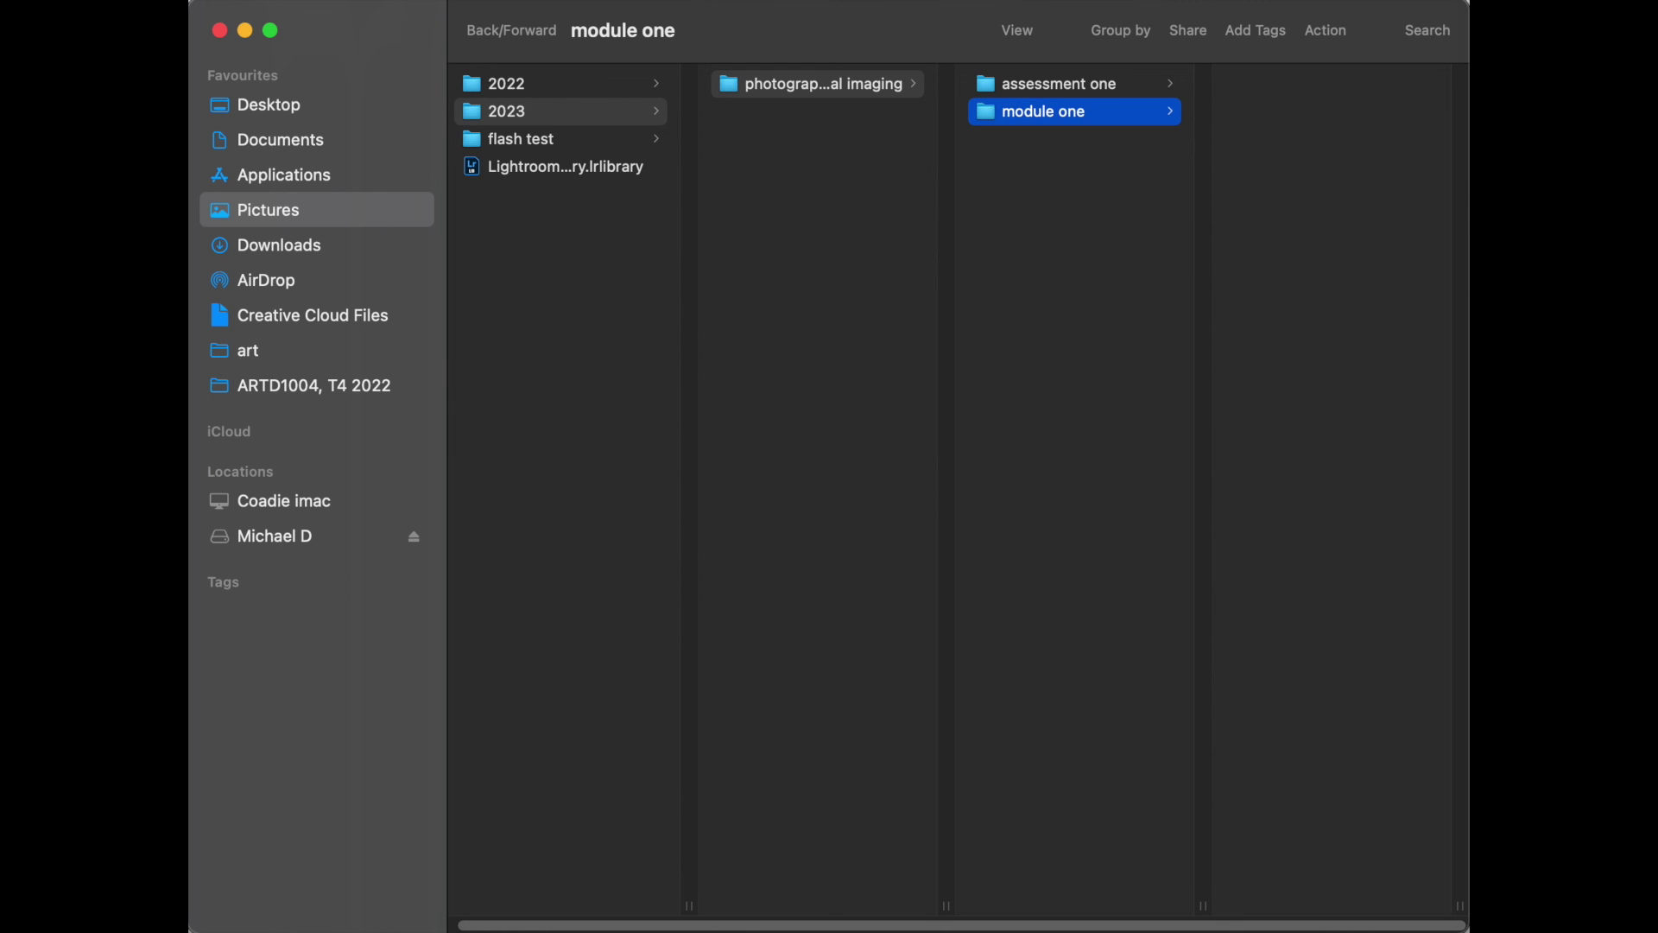
click(1087, 88)
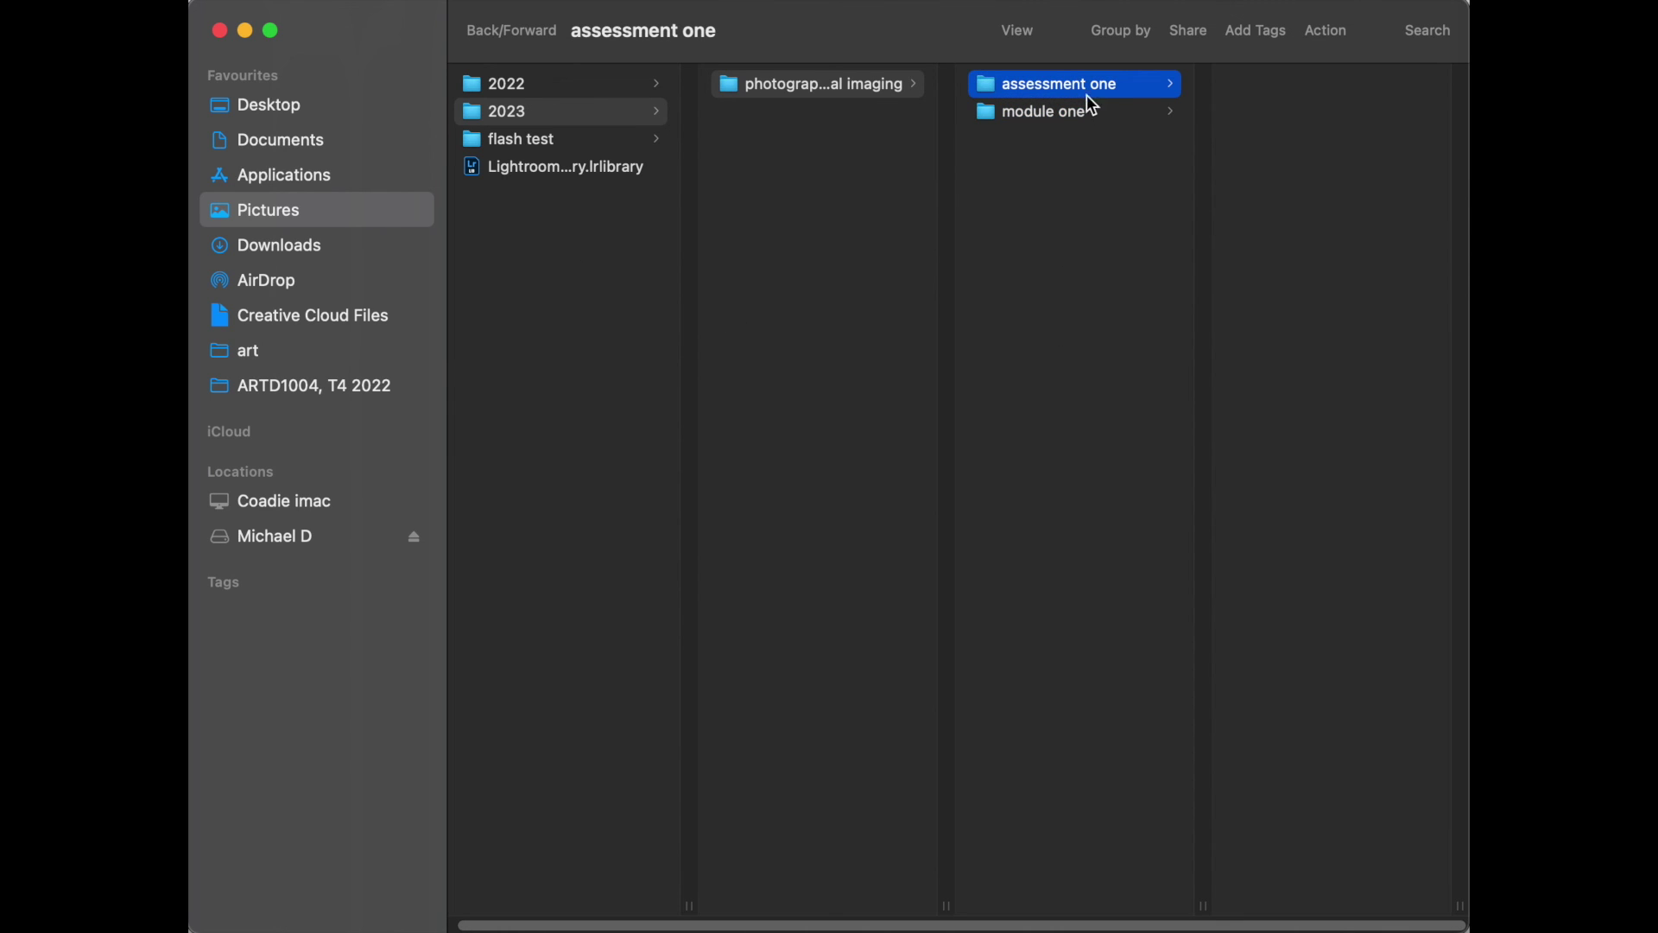
click(1094, 112)
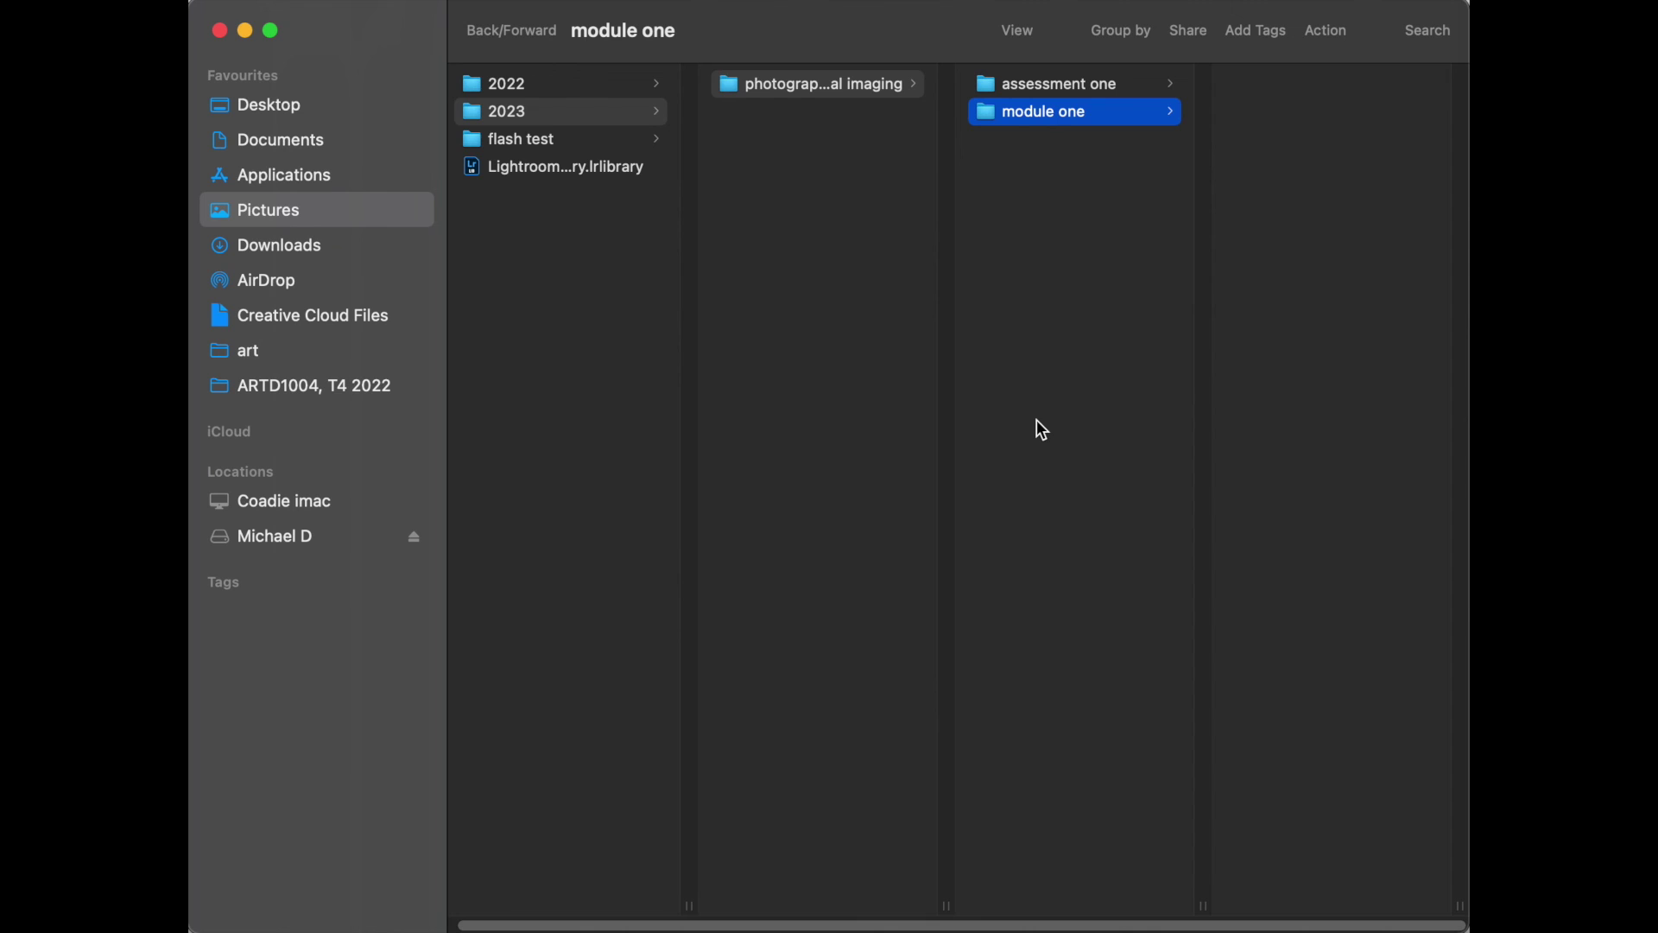
click(1102, 87)
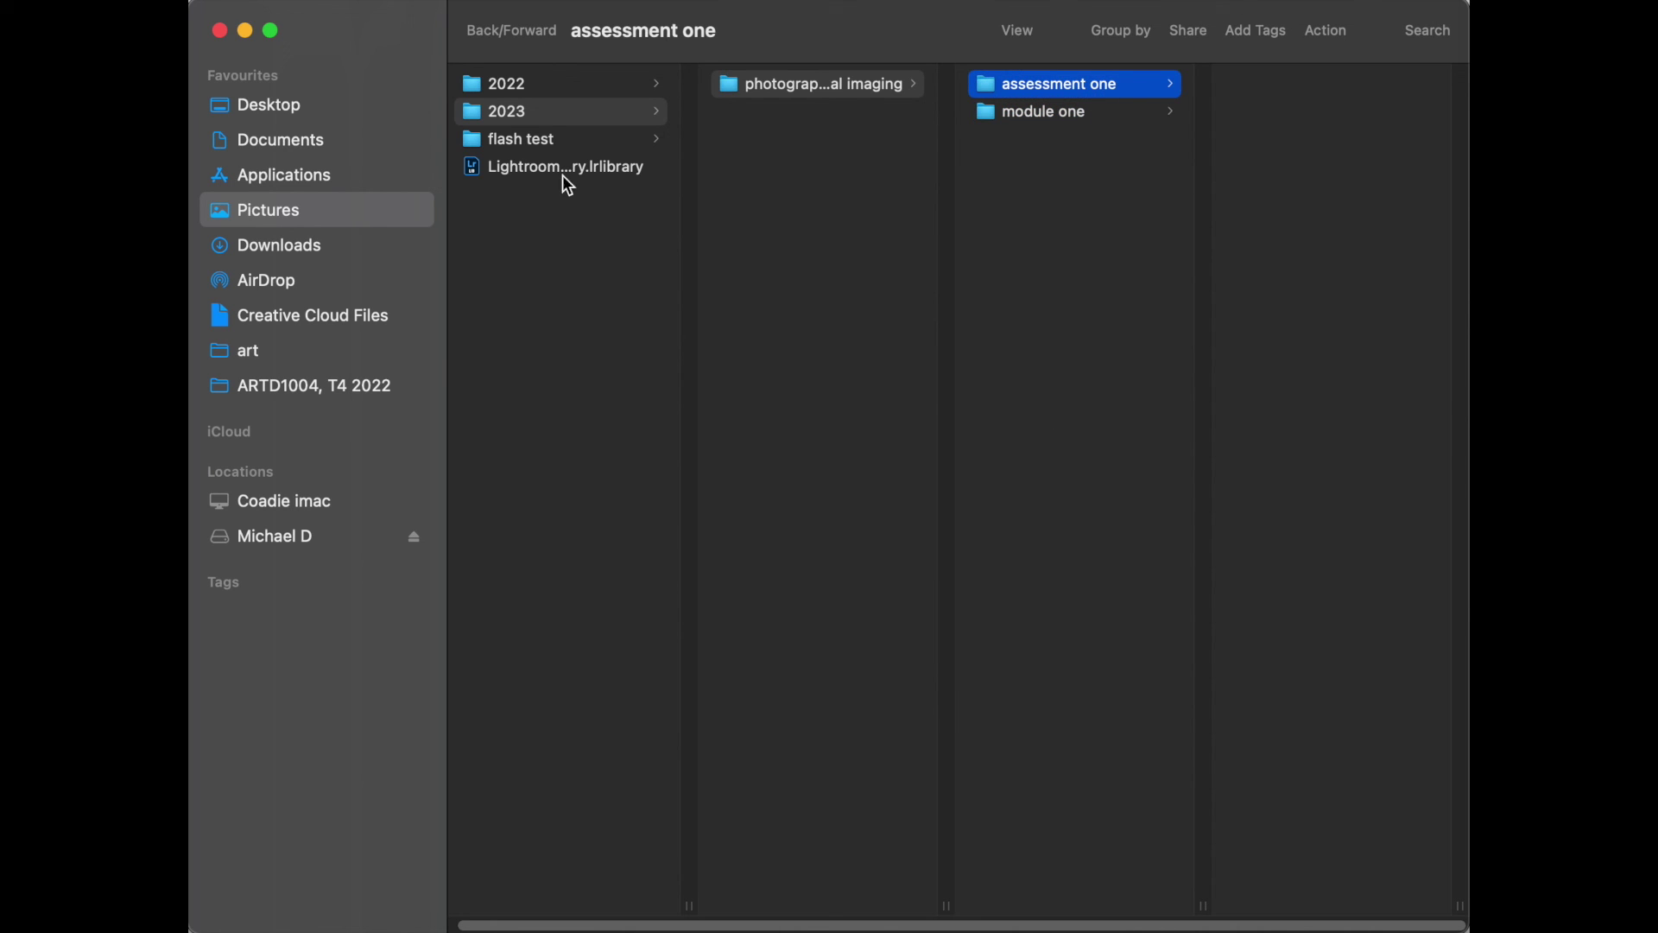